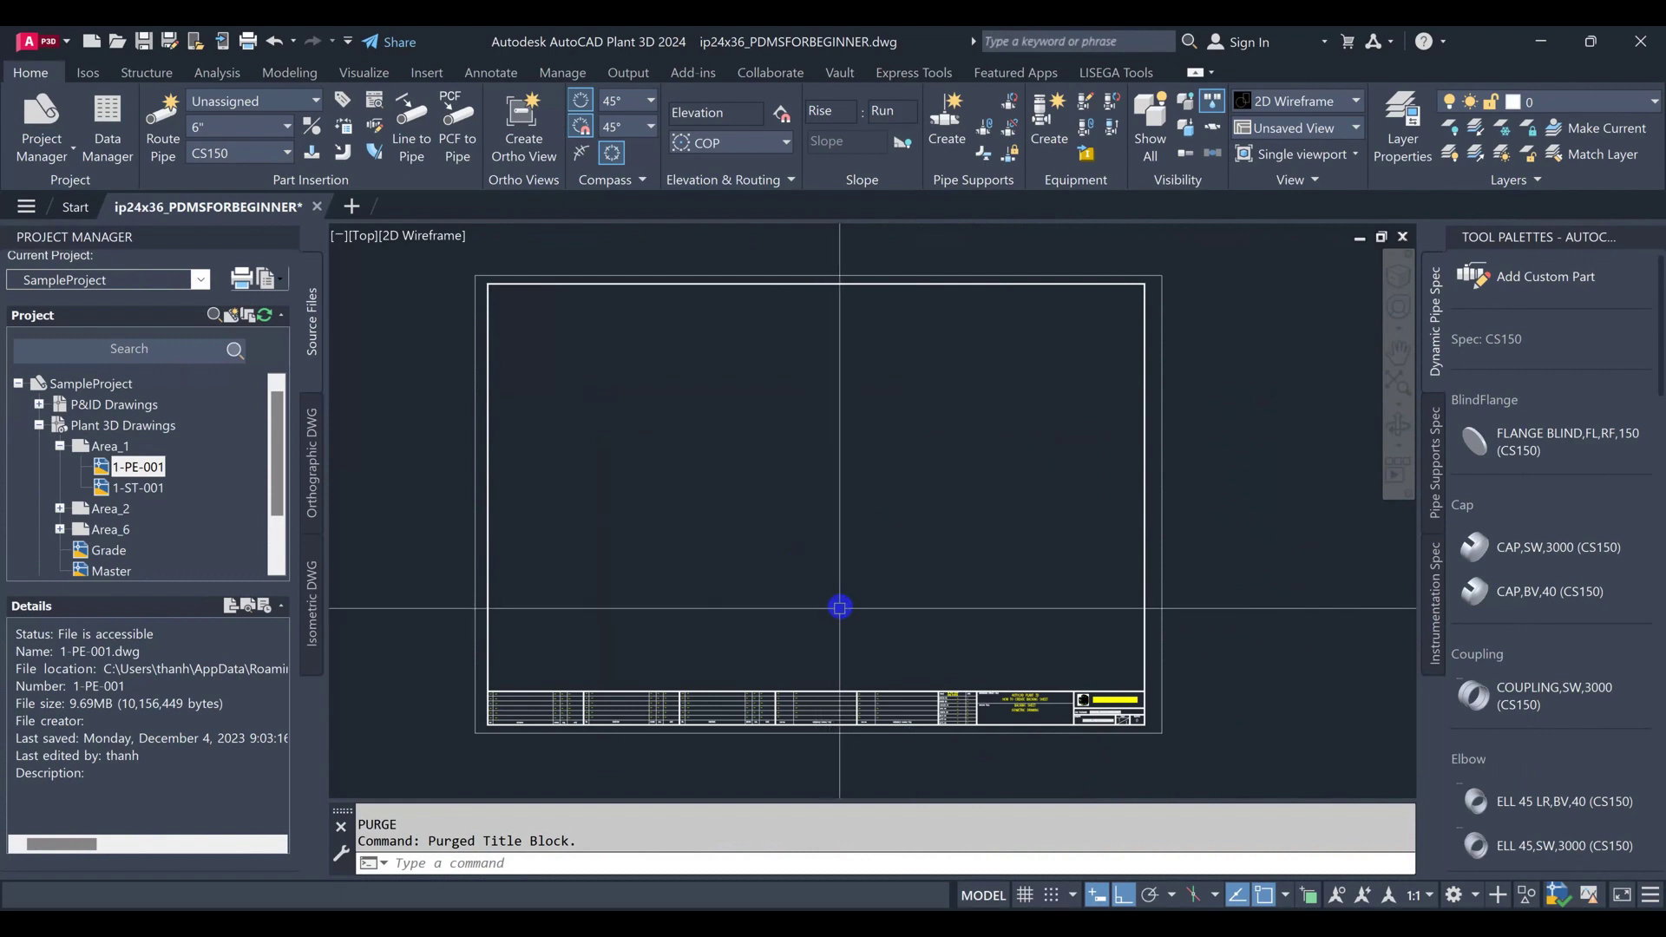
- Inspect the objects that make up the title block at the sheet's lower-right corner, leaving nothing selected
middle_drag(841, 595, 833, 534)
scroll(1173, 658, up, 2)
scroll(1173, 658, up, 3)
click(1302, 749)
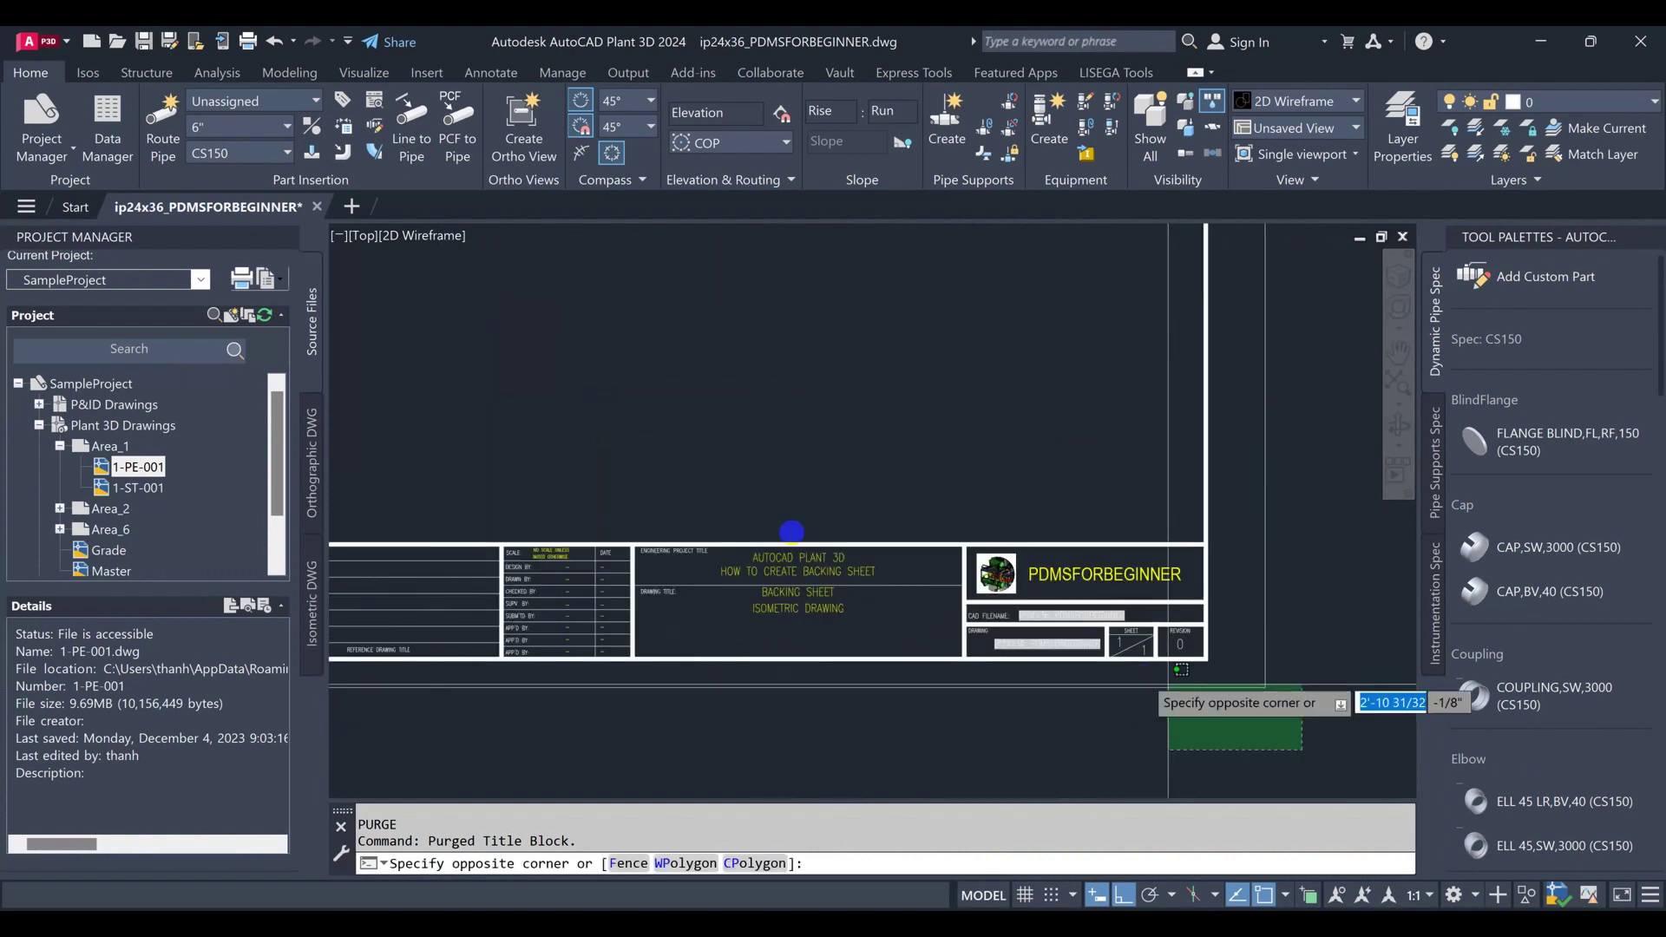
key(Escape)
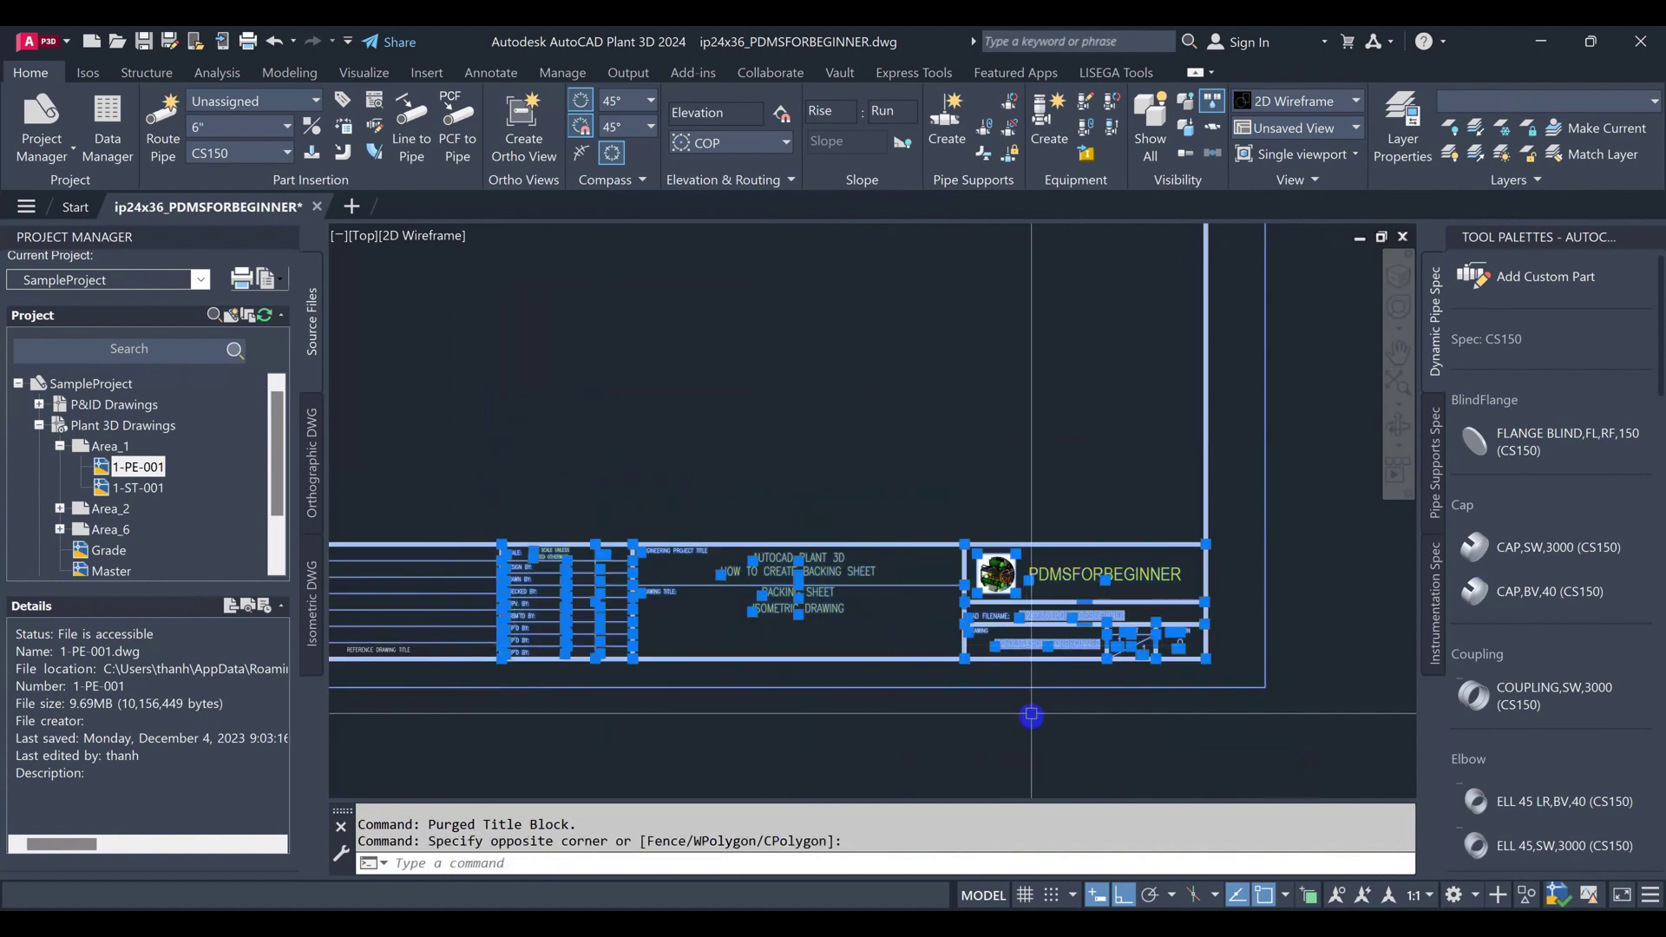
scroll(1024, 717, down, 1)
scroll(1017, 717, down, 3)
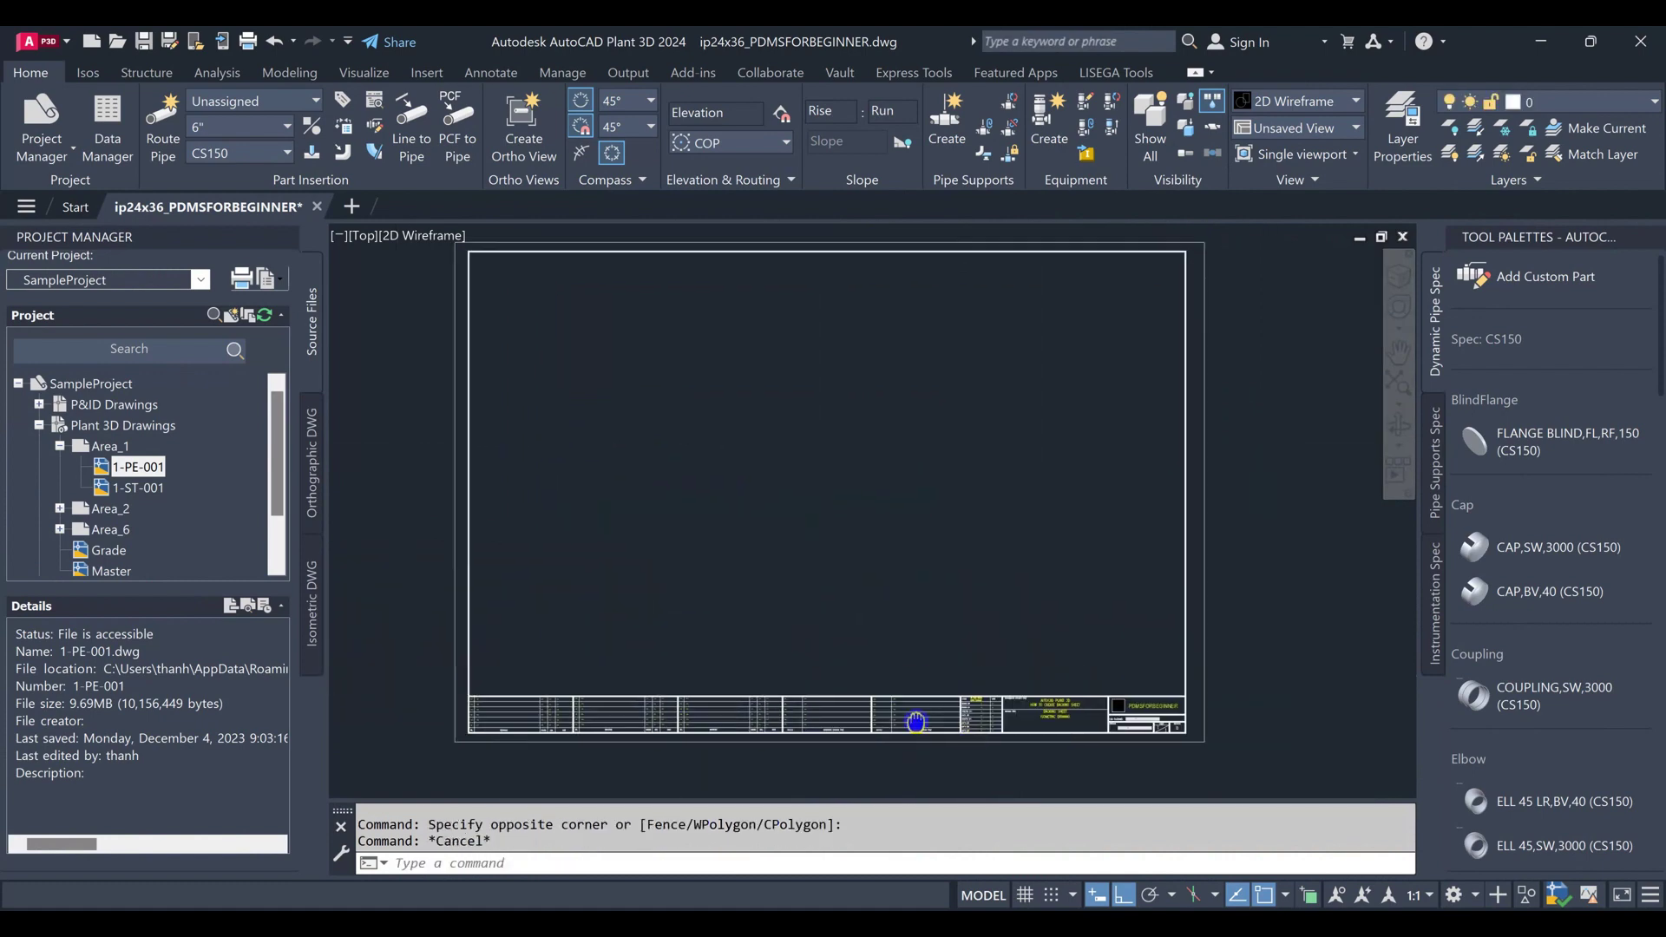
- Identify the coordinates of the backing sheet's lower-left corner with the ID command
scroll(731, 668, up, 1)
text(ID)
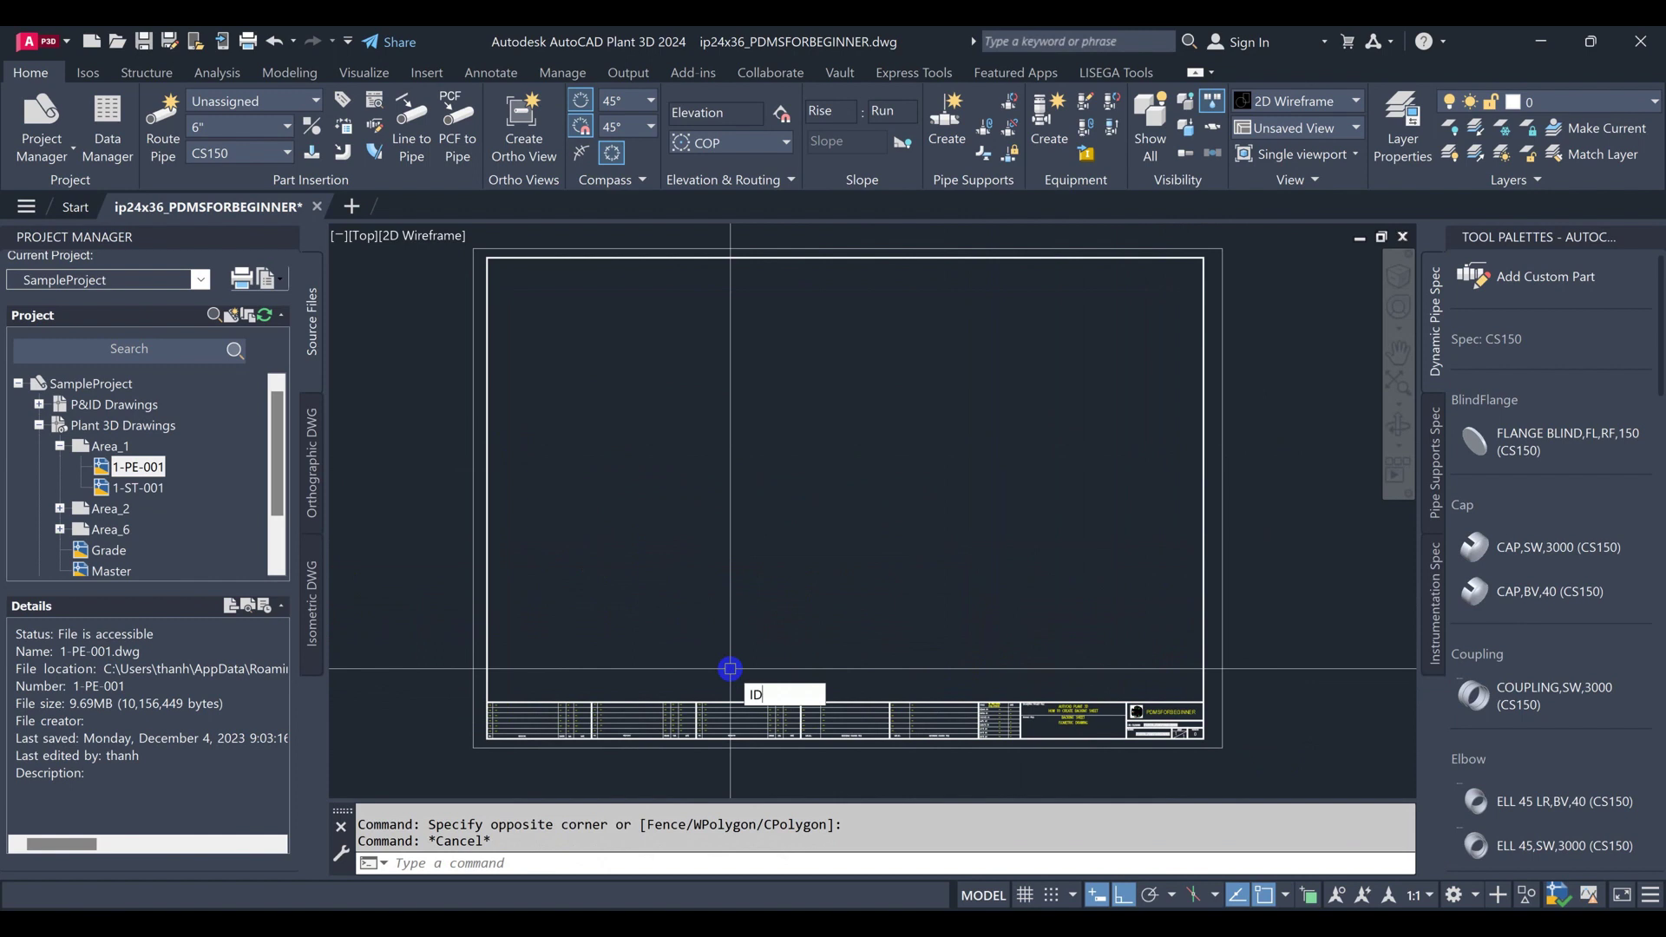
key(Return)
click(491, 743)
drag(847, 844, 544, 842)
click(755, 497)
key(Escape)
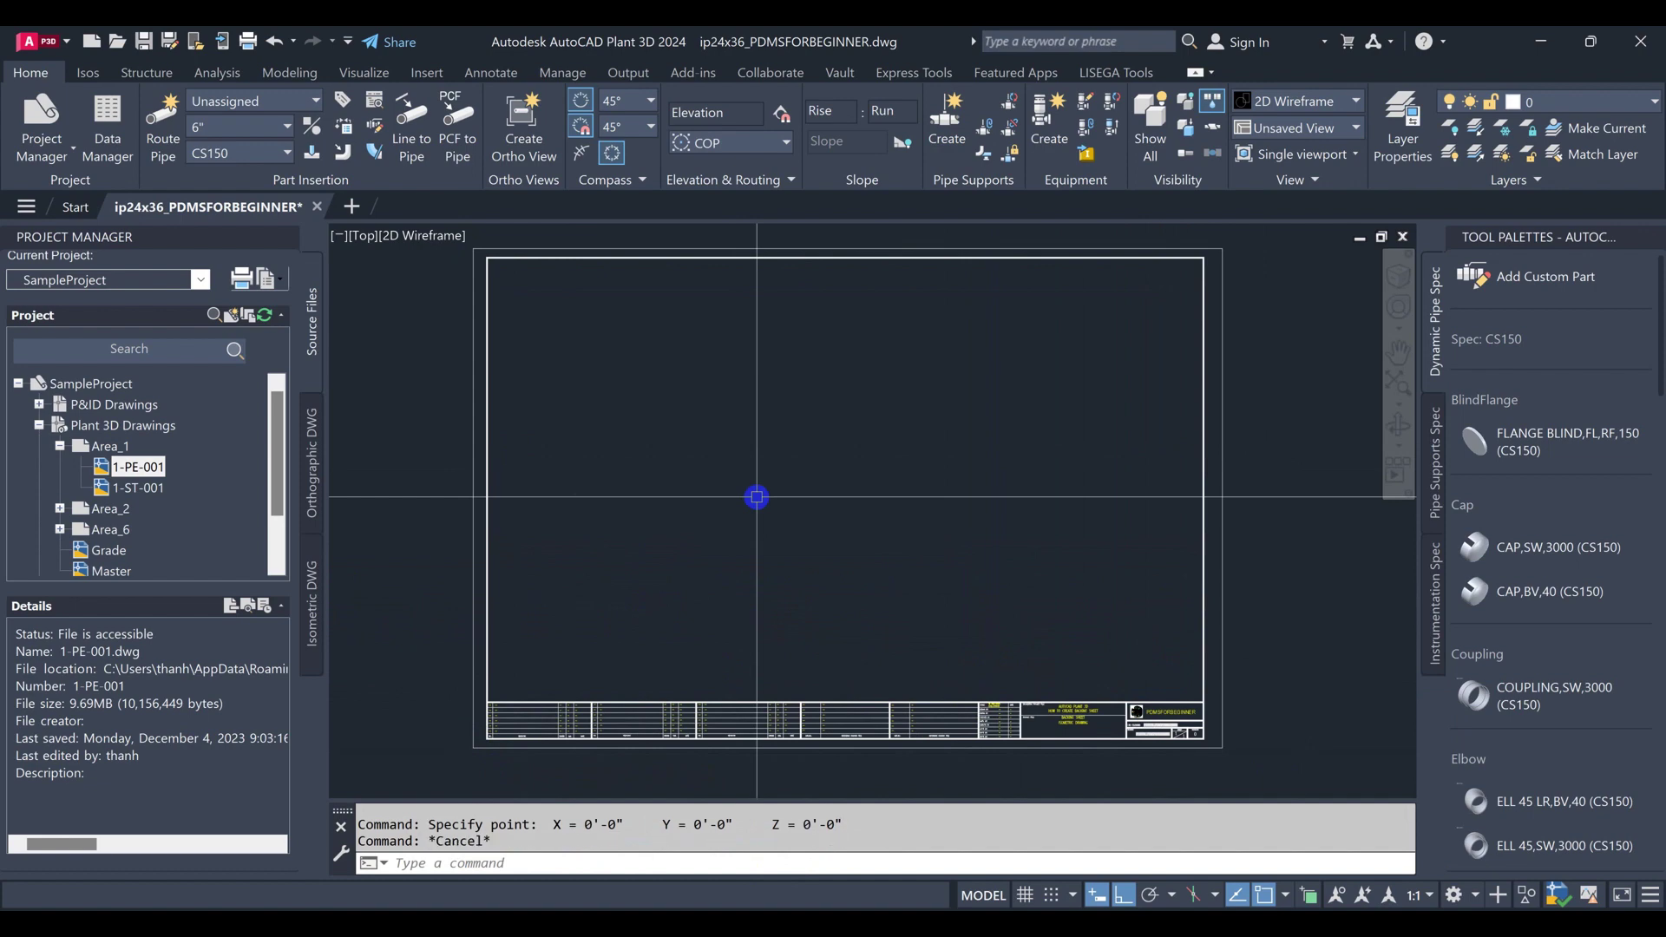
- Start a block definition named "Title Block" with its base point at the outer frame's lower-left corner
text(BLOCK)
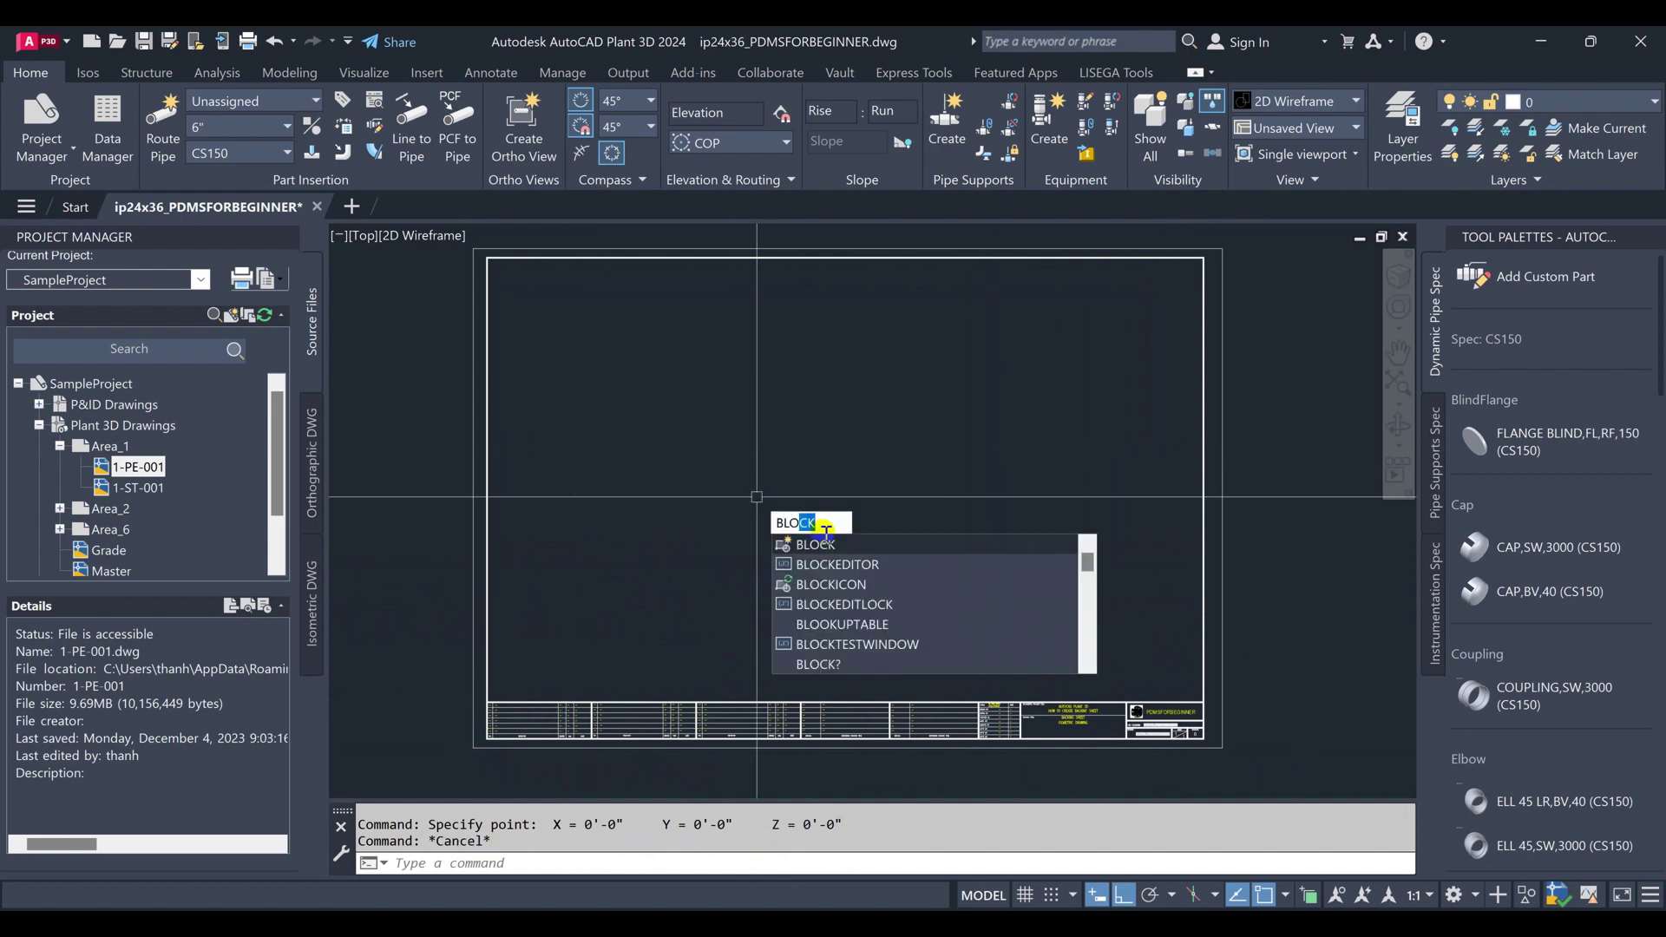
click(815, 545)
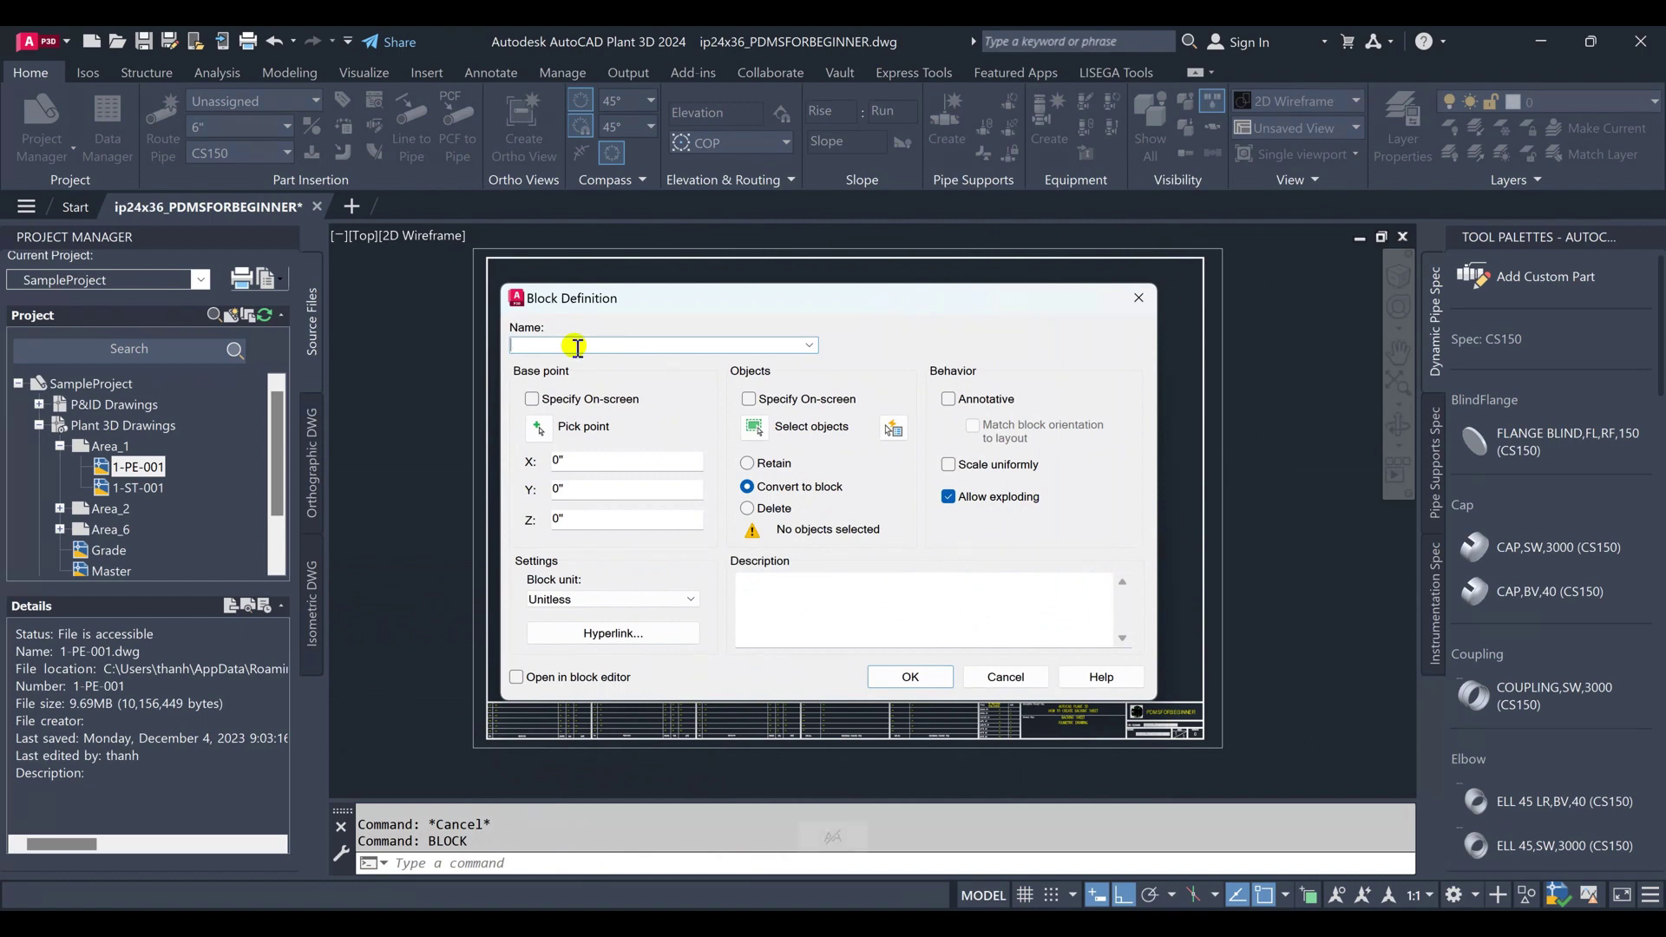
text(Title Block)
click(539, 428)
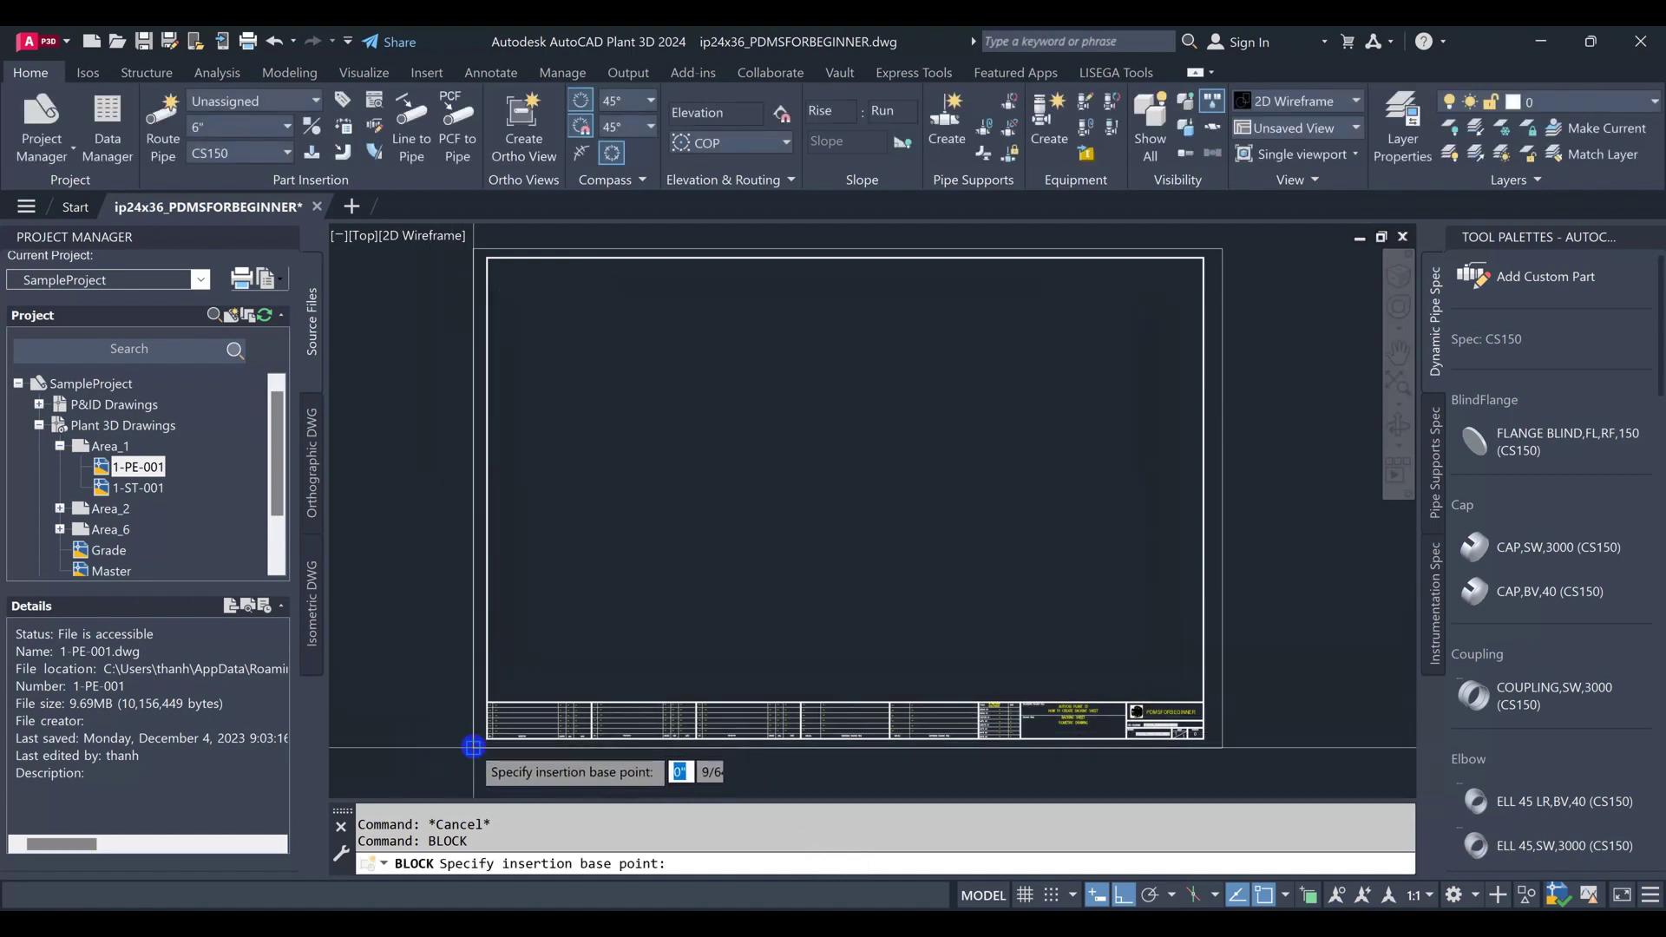
click(473, 746)
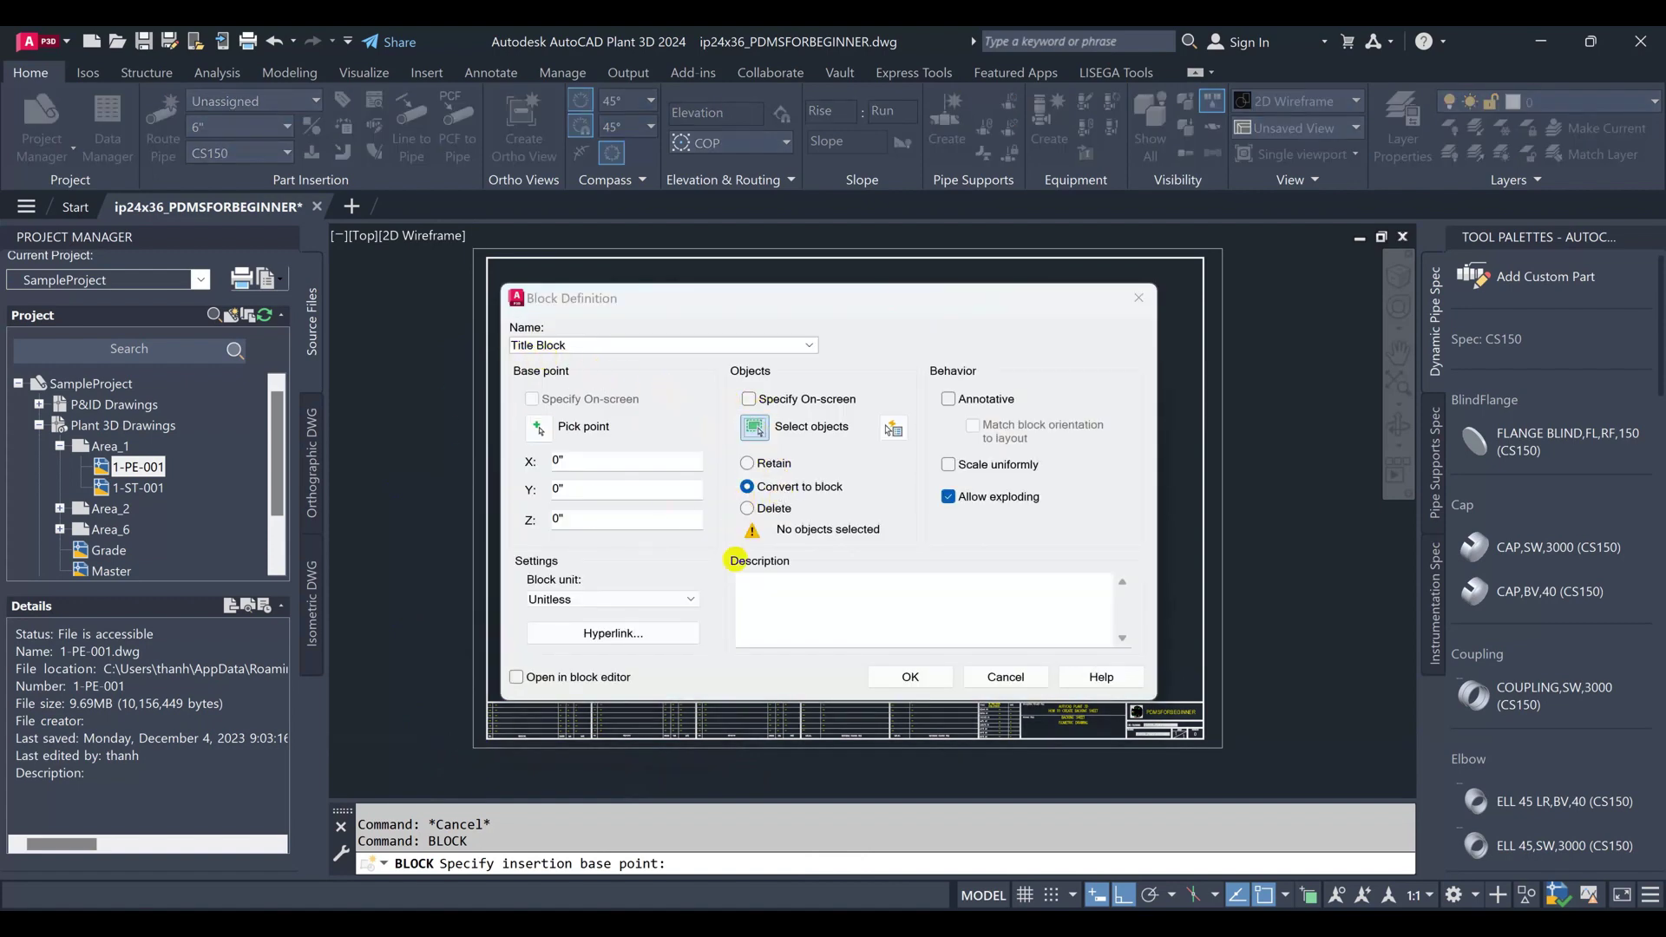
- Select the whole backing sheet as the block's objects and create the block
click(757, 428)
scroll(737, 566, down, 1)
click(475, 277)
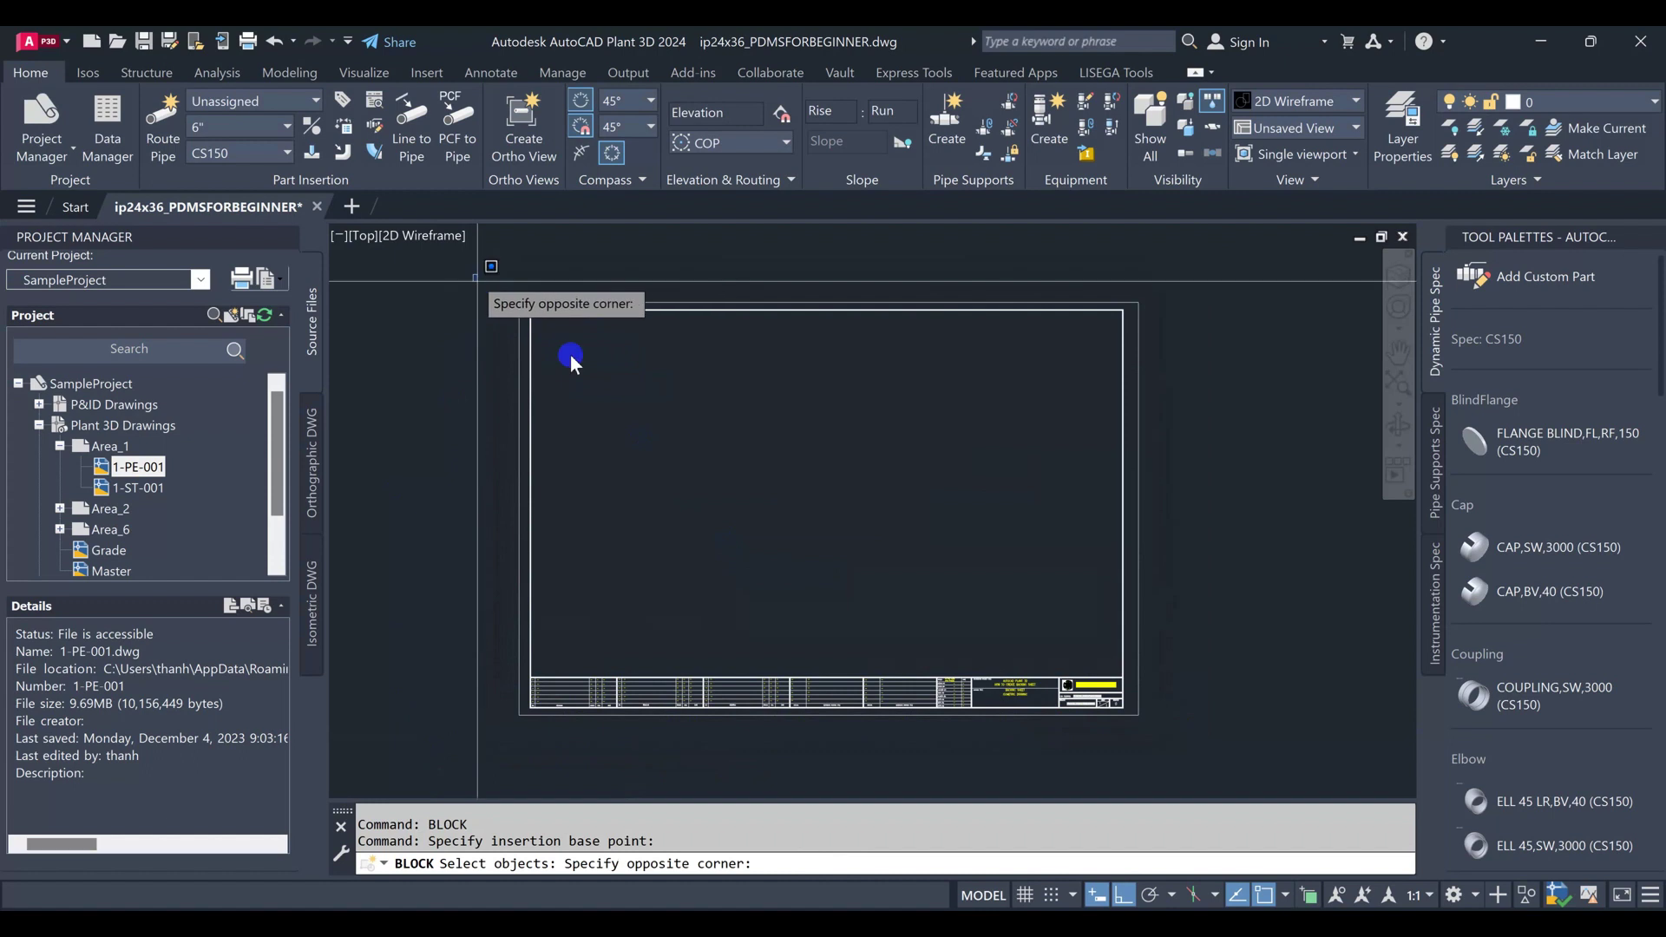
click(1201, 773)
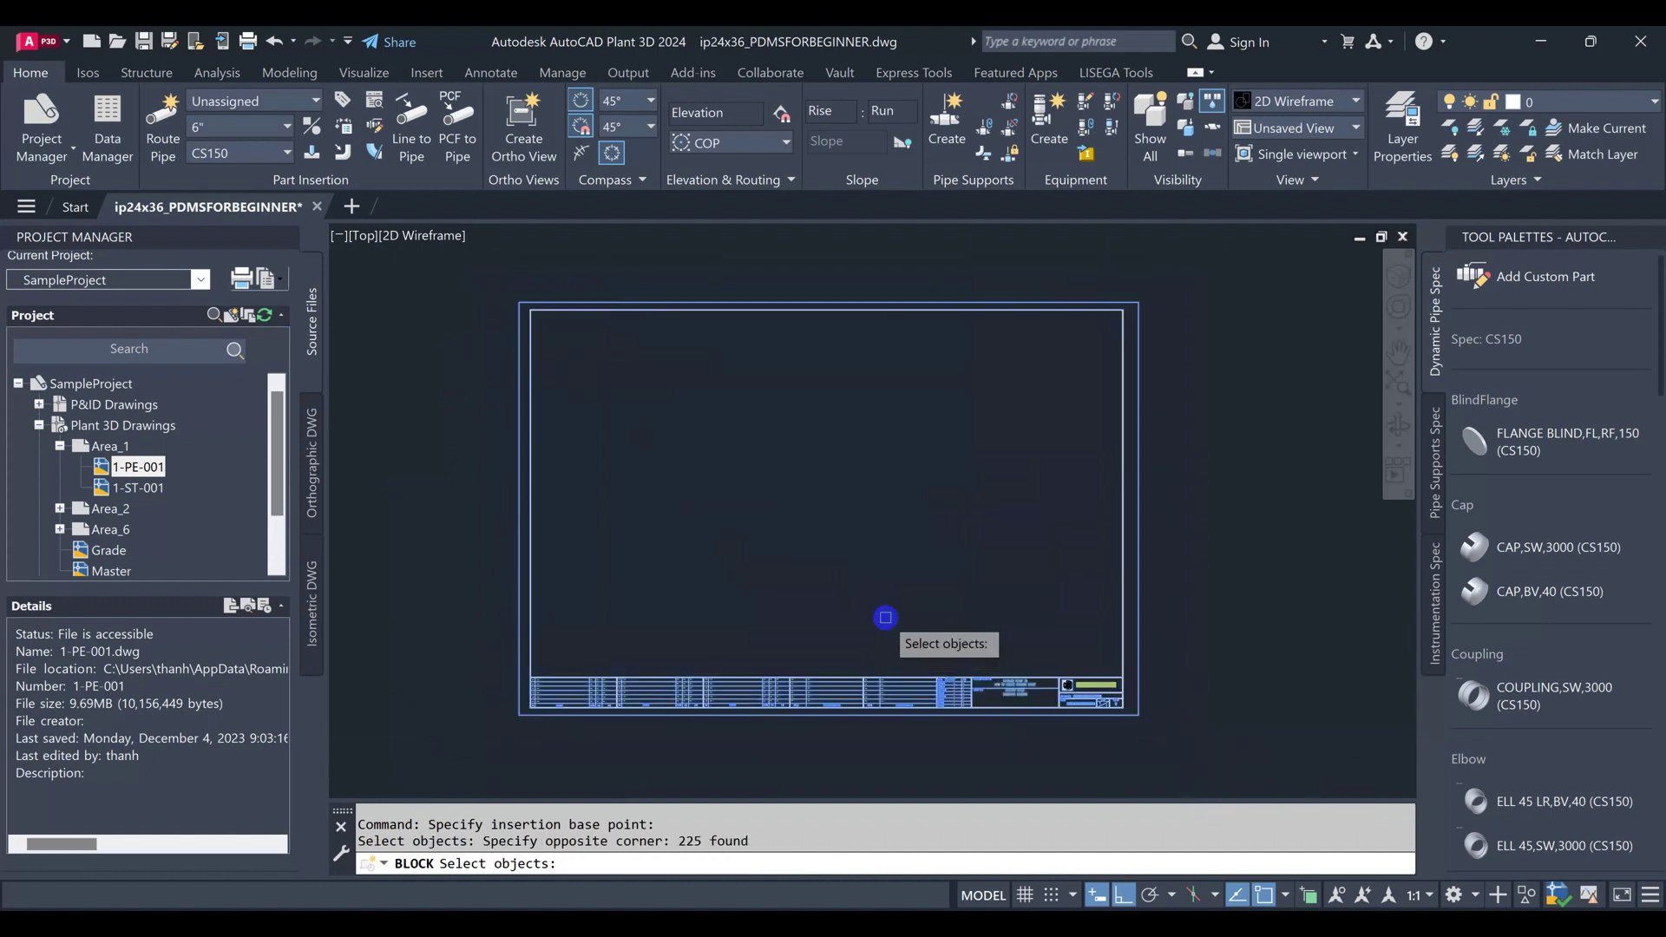
key(Return)
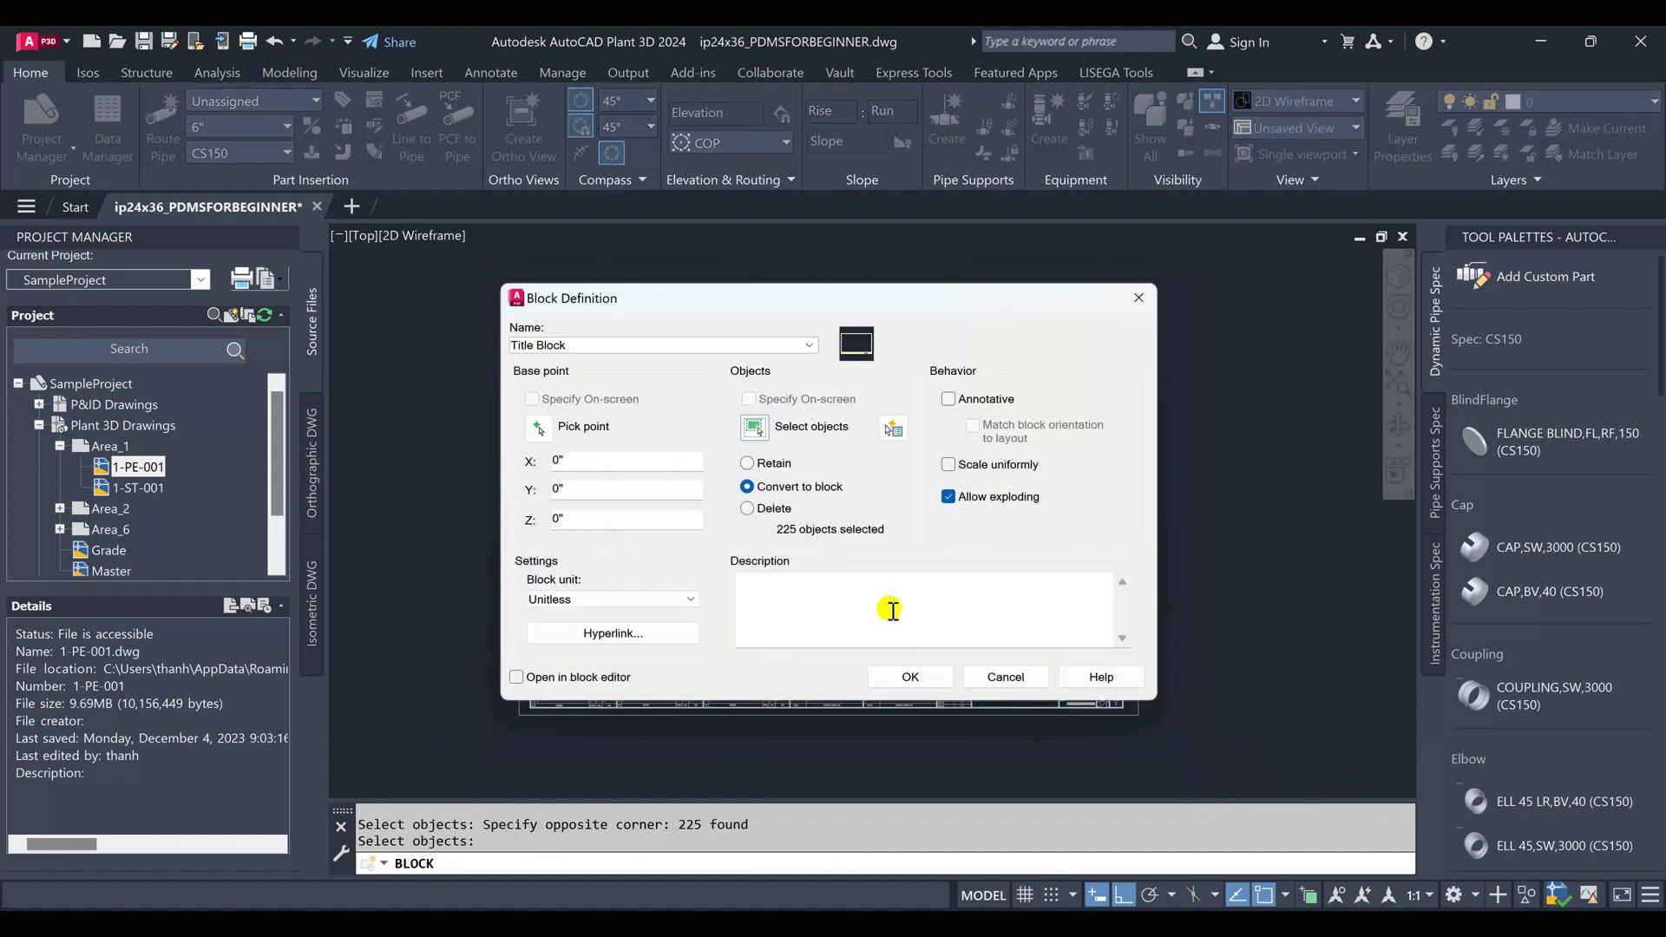
click(913, 678)
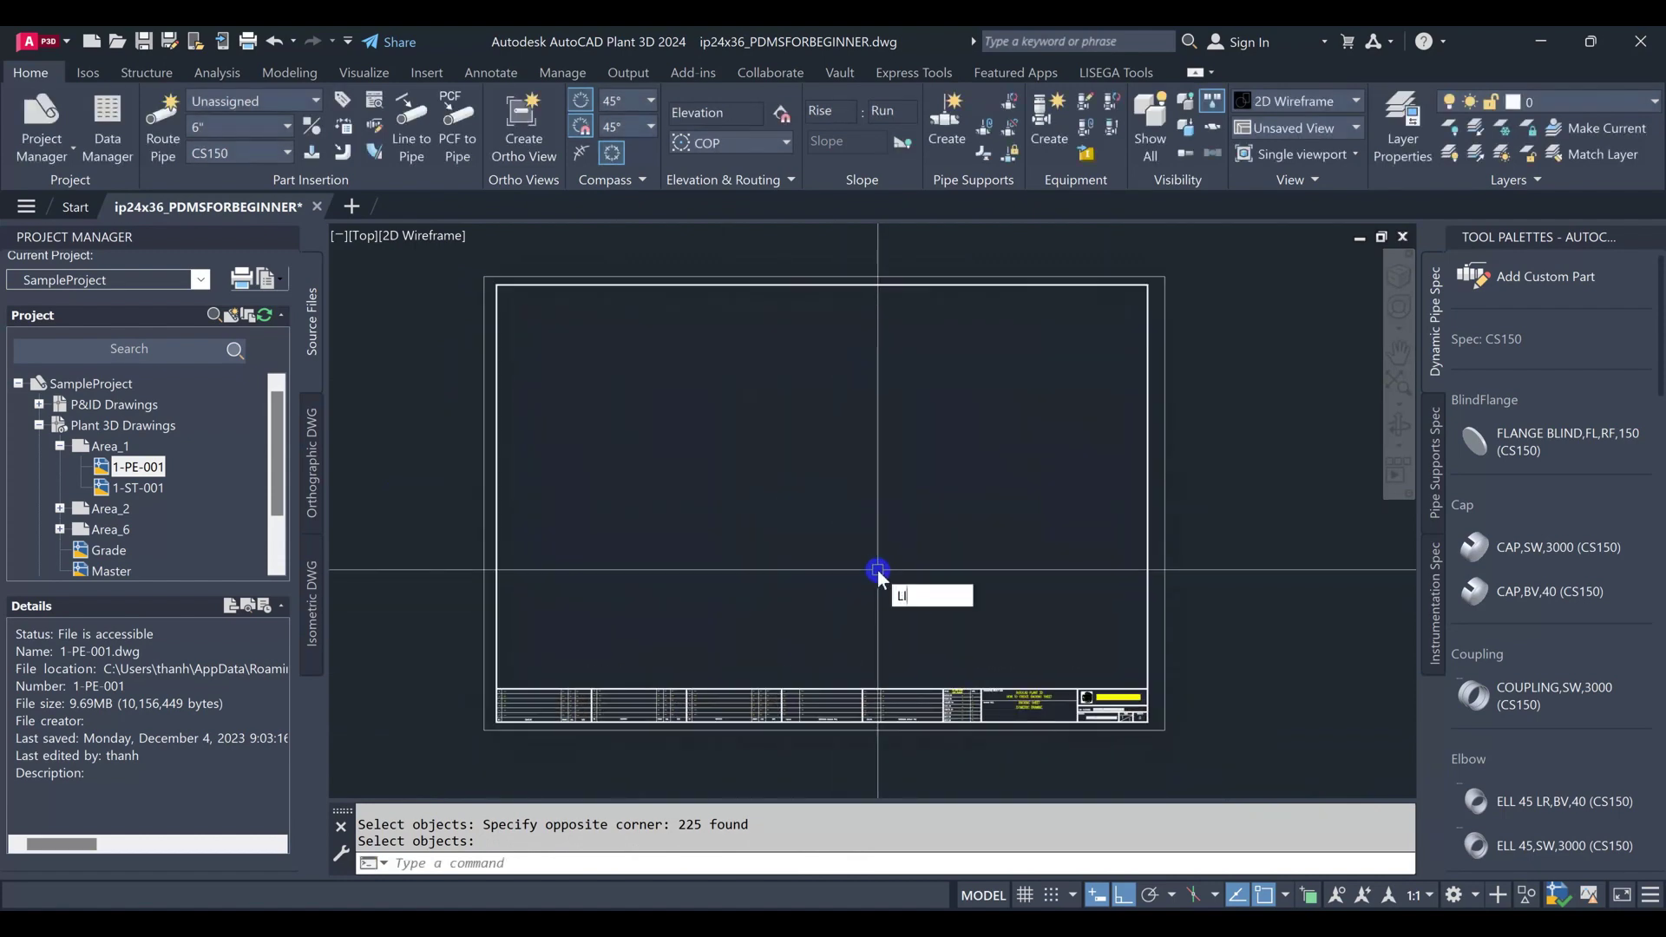
- List the properties of the new sheet block to check its name and insertion point, then close the listing
key(Return)
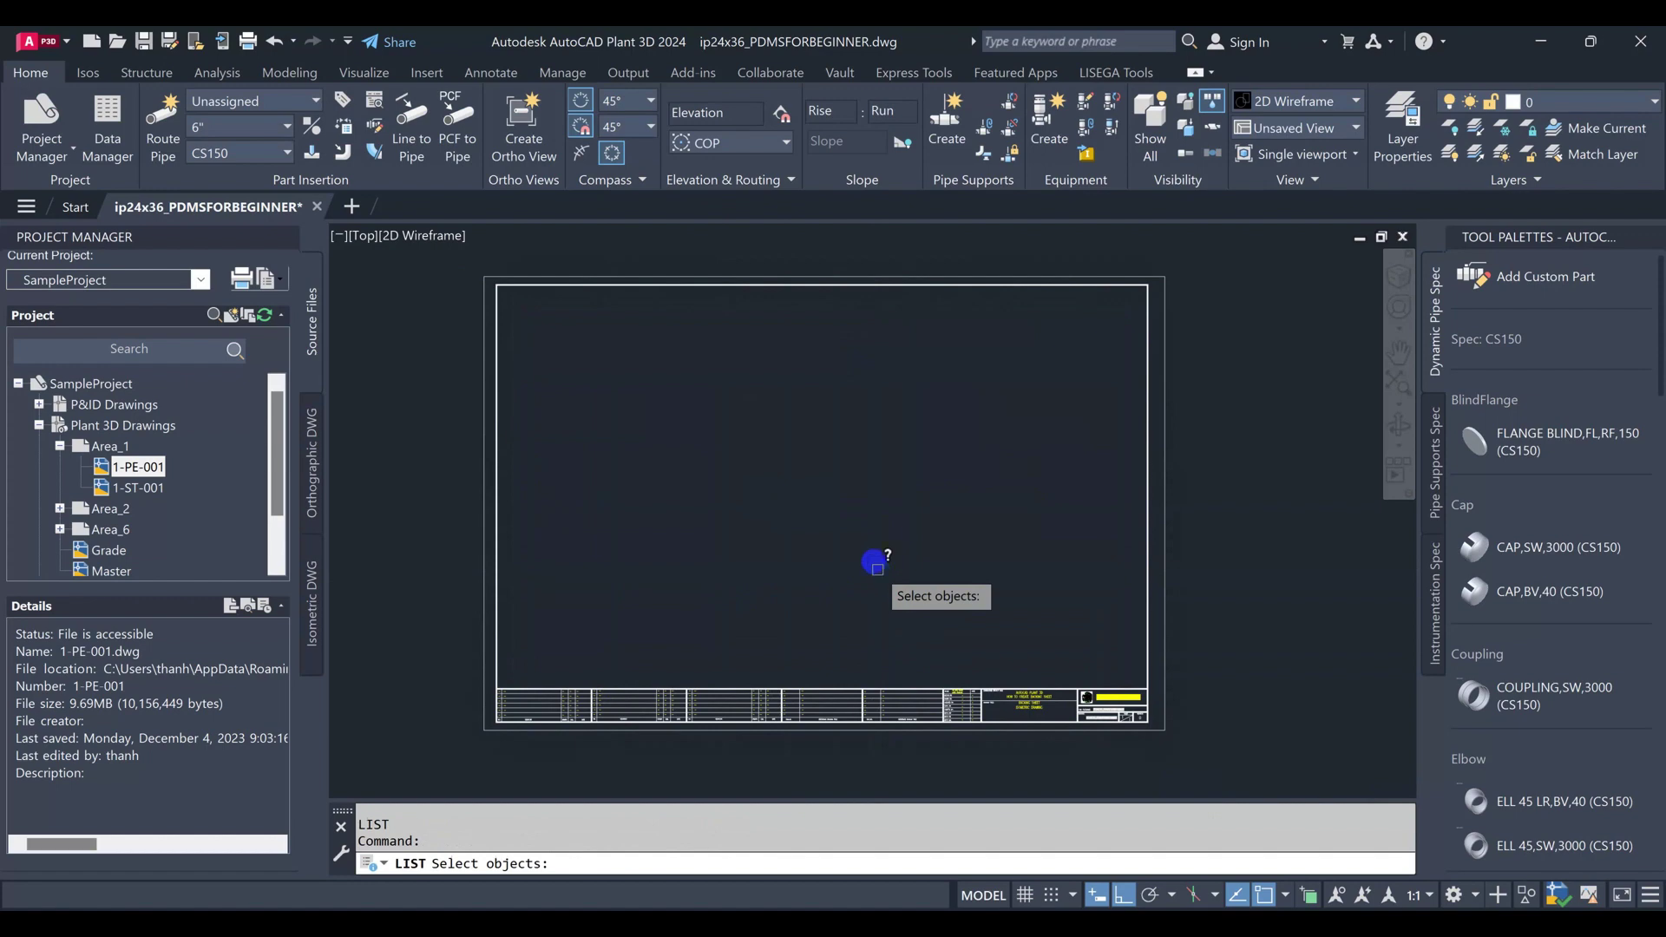
click(1164, 480)
right_click(991, 470)
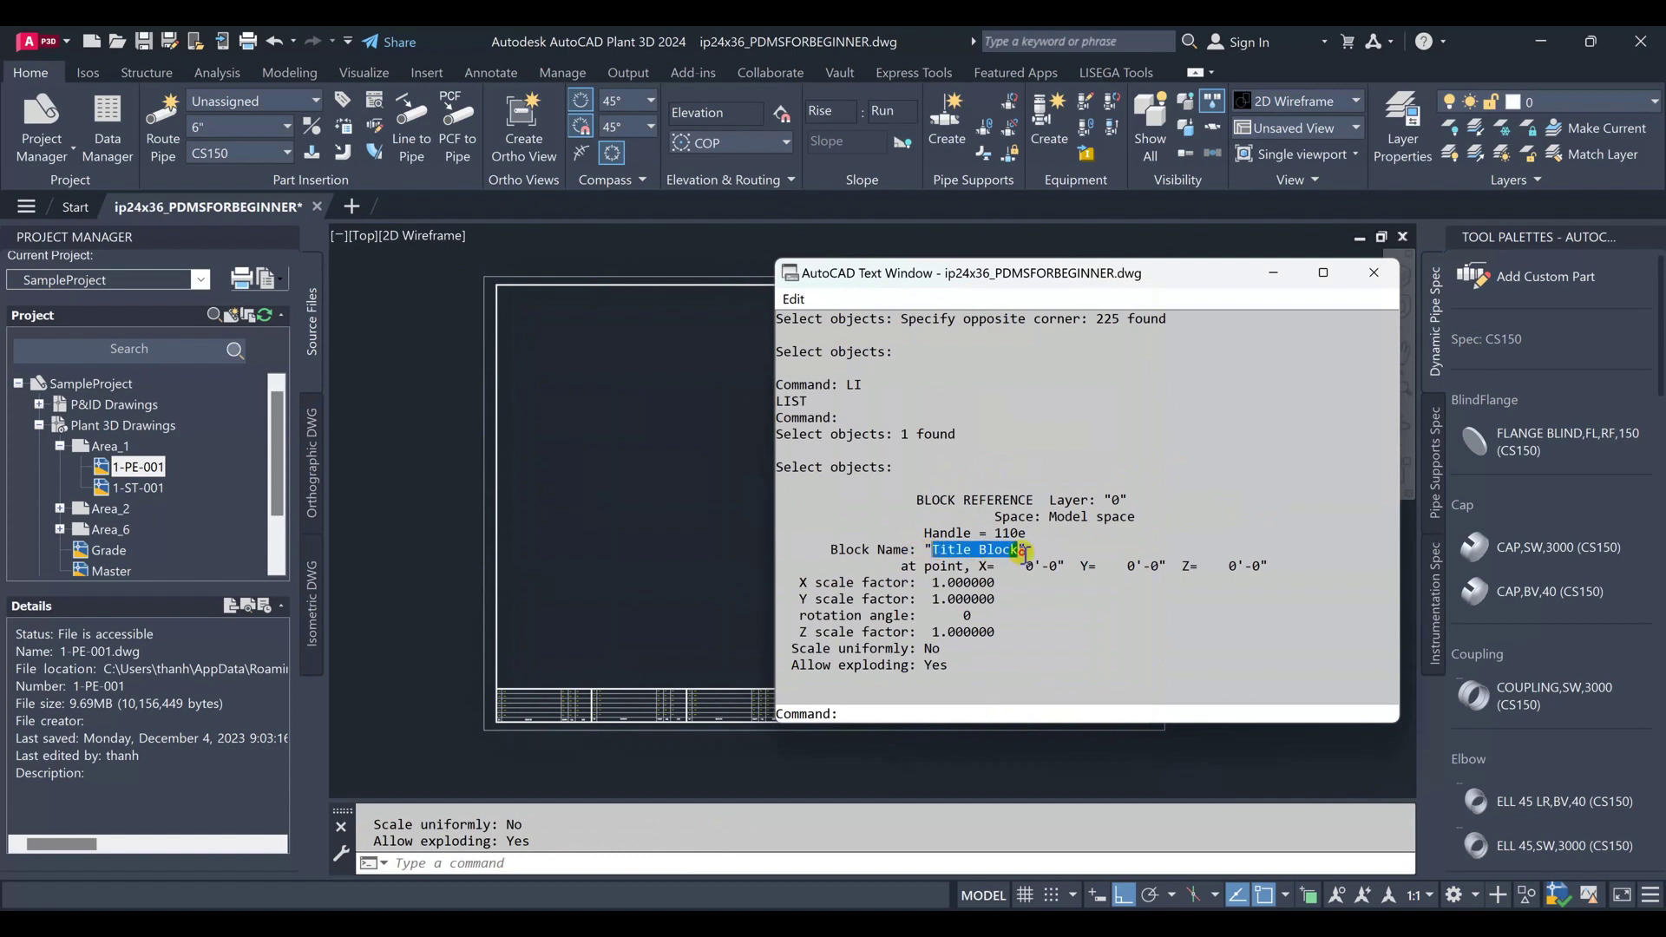
drag(835, 548, 1026, 551)
drag(920, 566, 1268, 566)
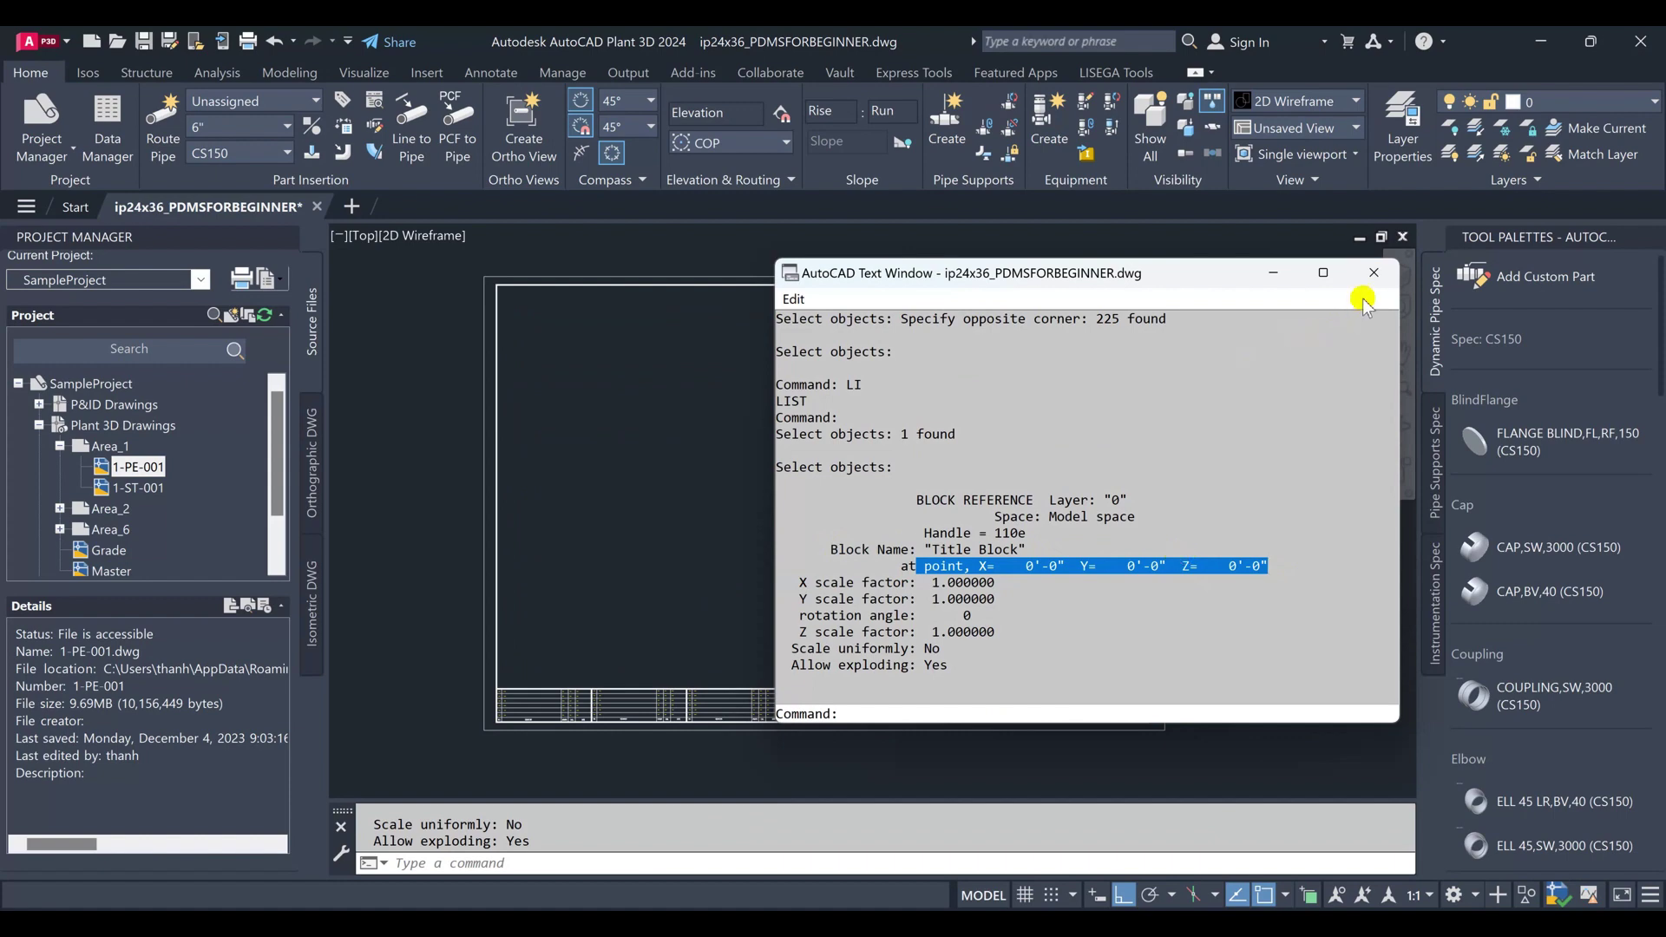
click(1371, 274)
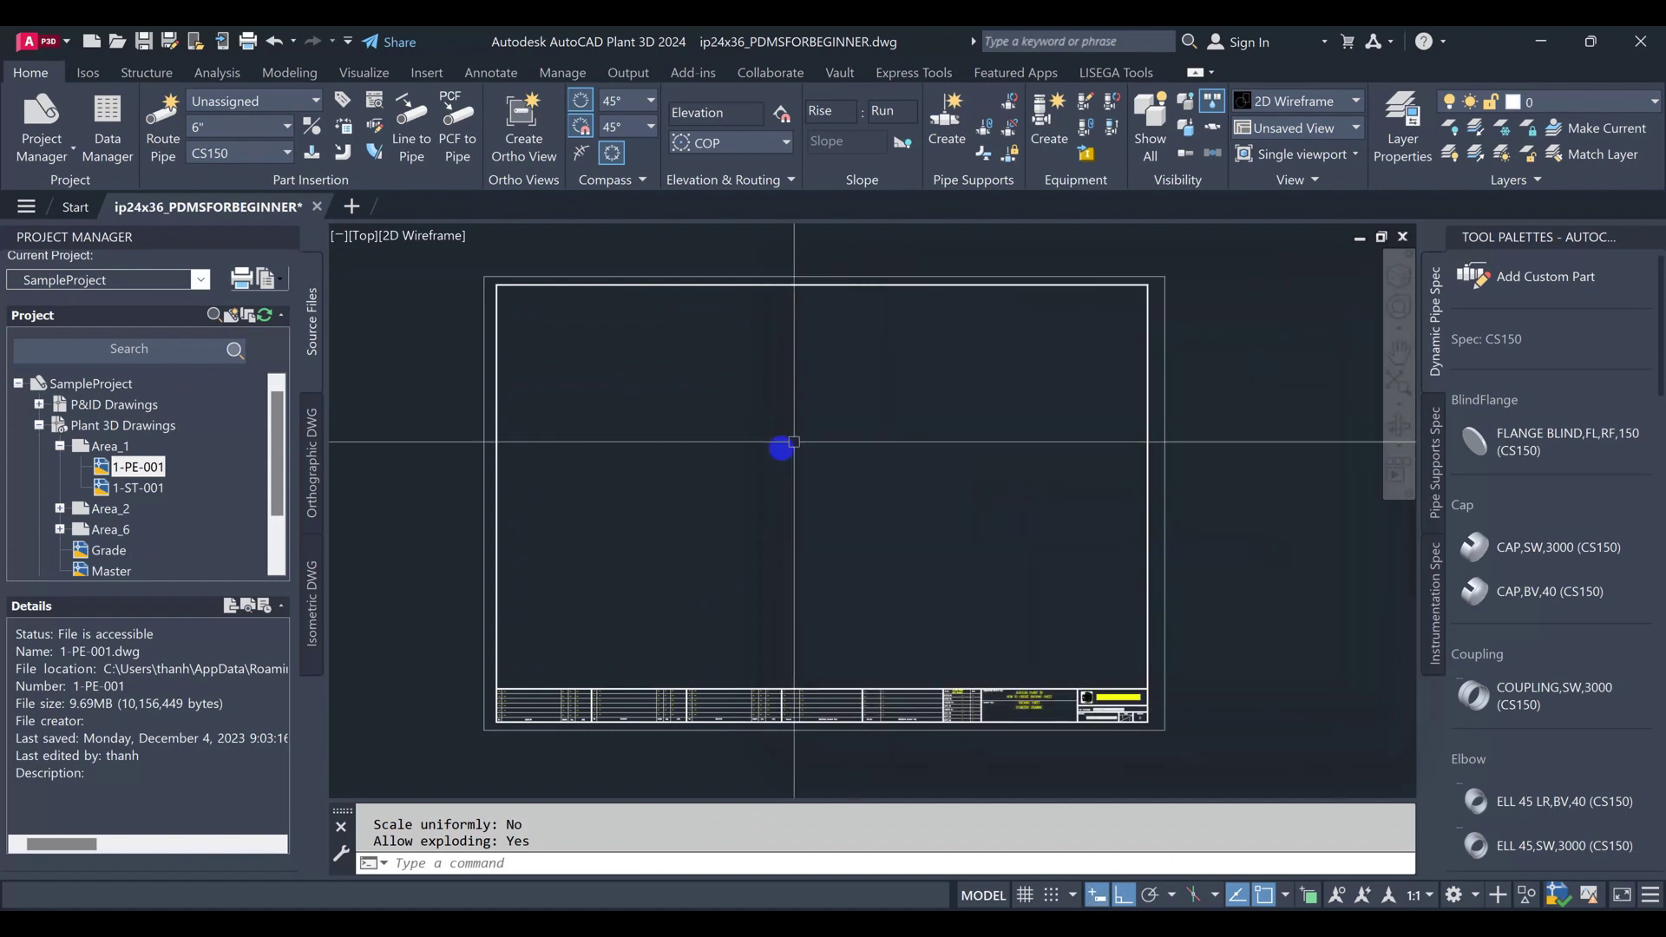
- Open the project's isometric drawing settings for title block and display
middle_drag(810, 524, 955, 529)
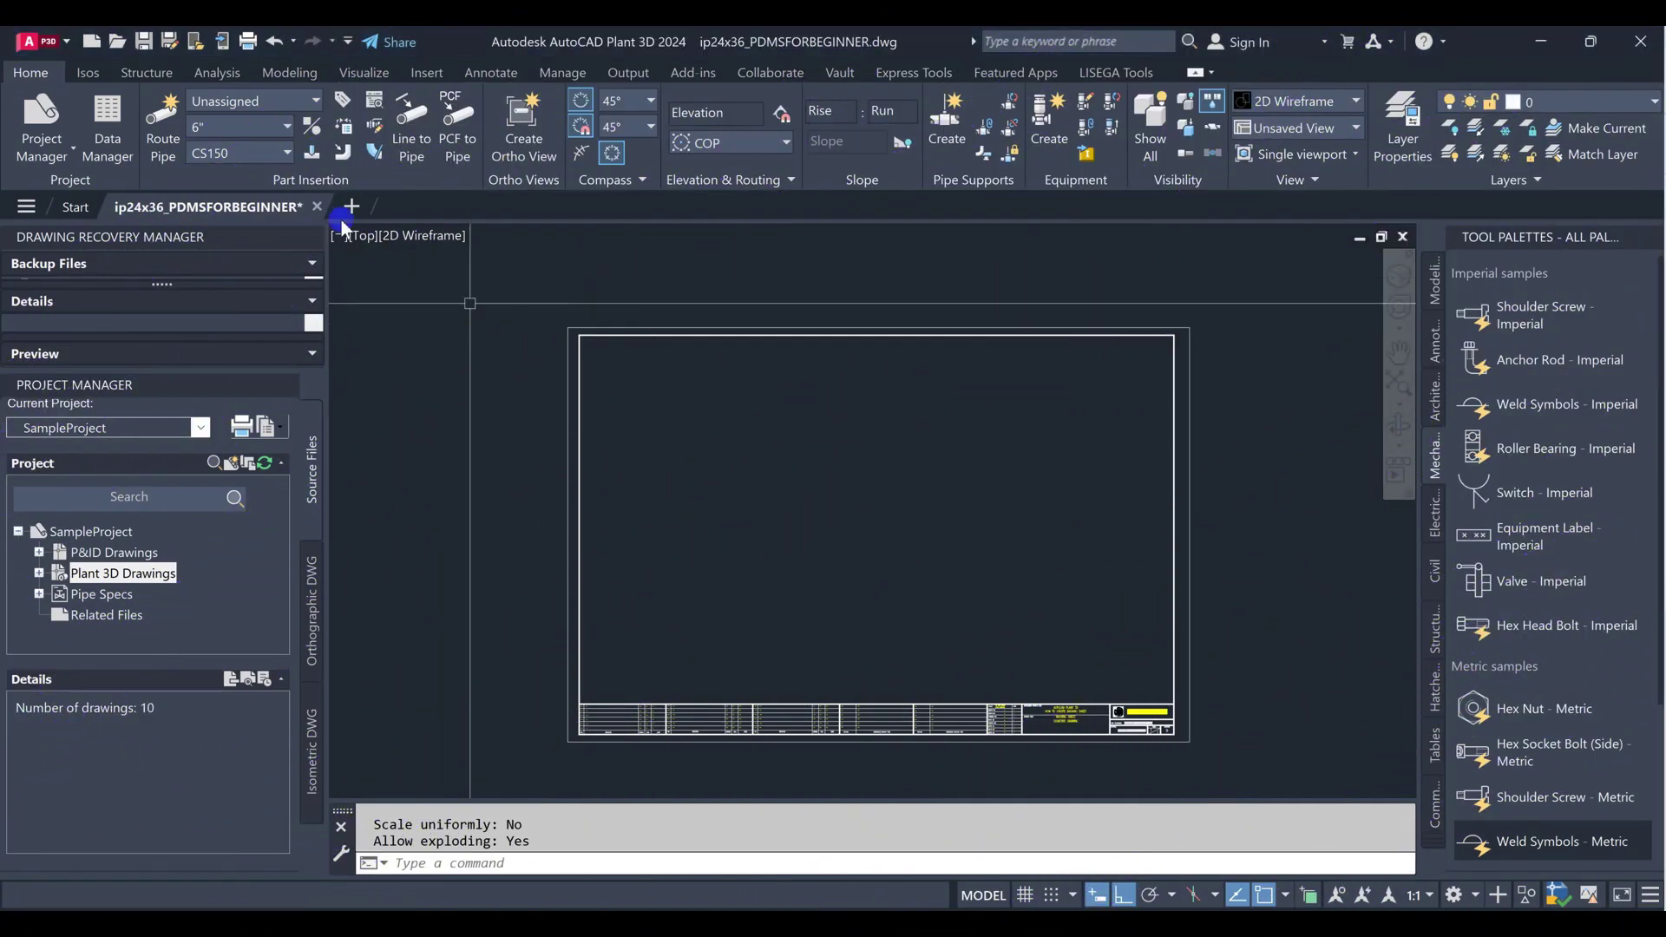
click(45, 148)
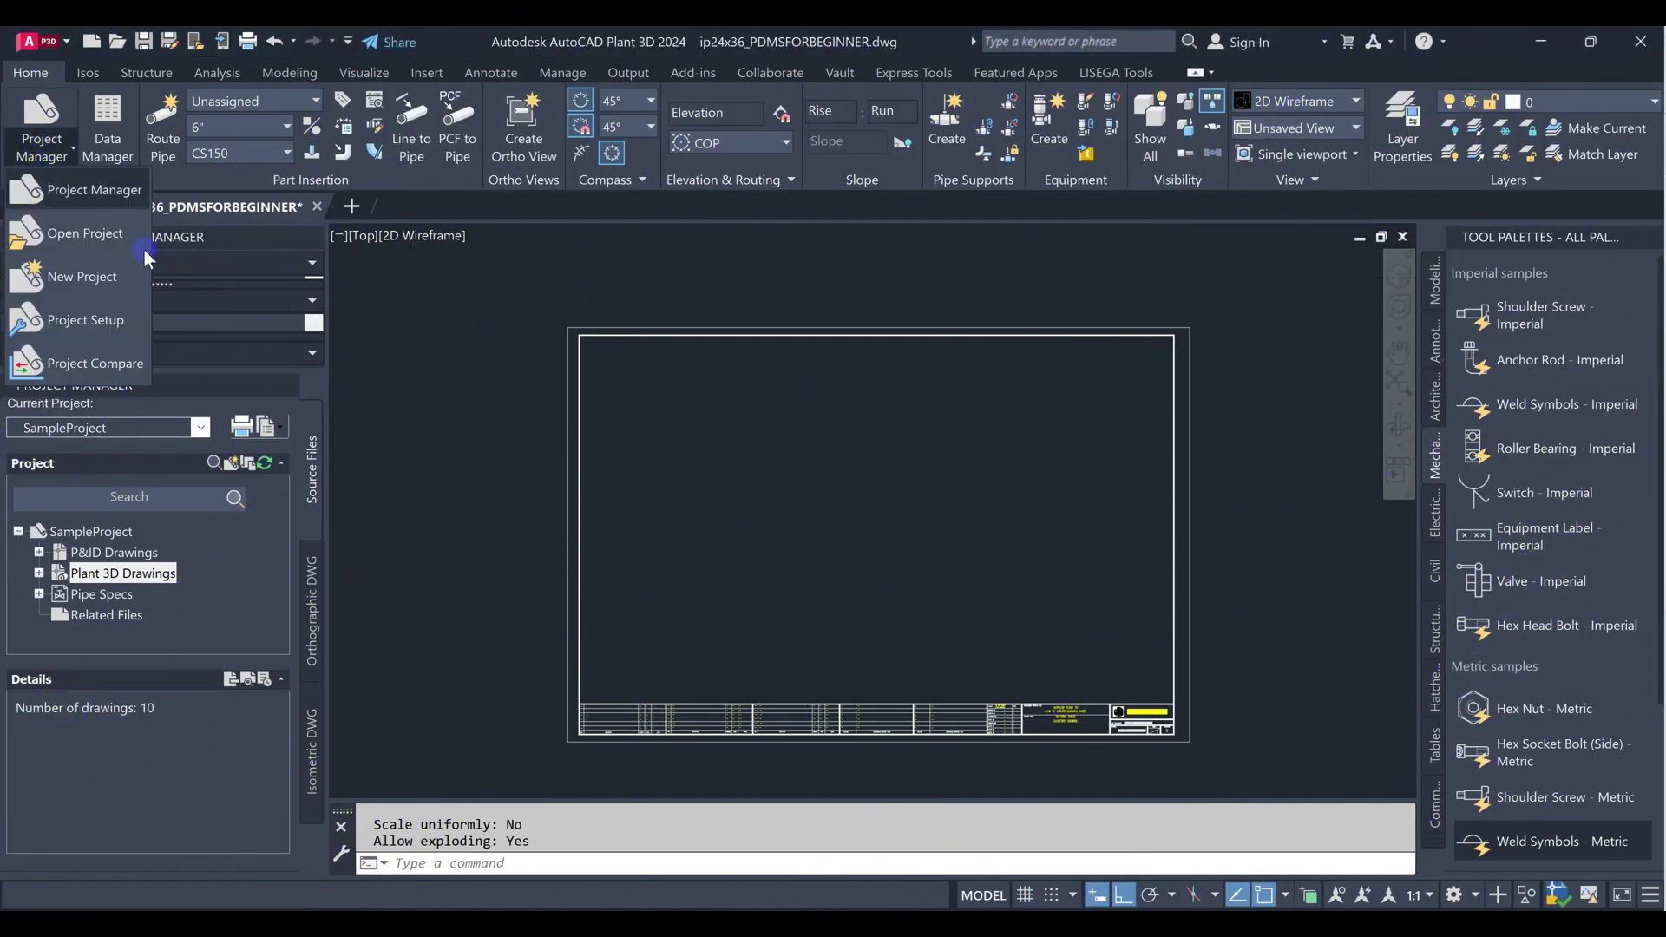
click(86, 323)
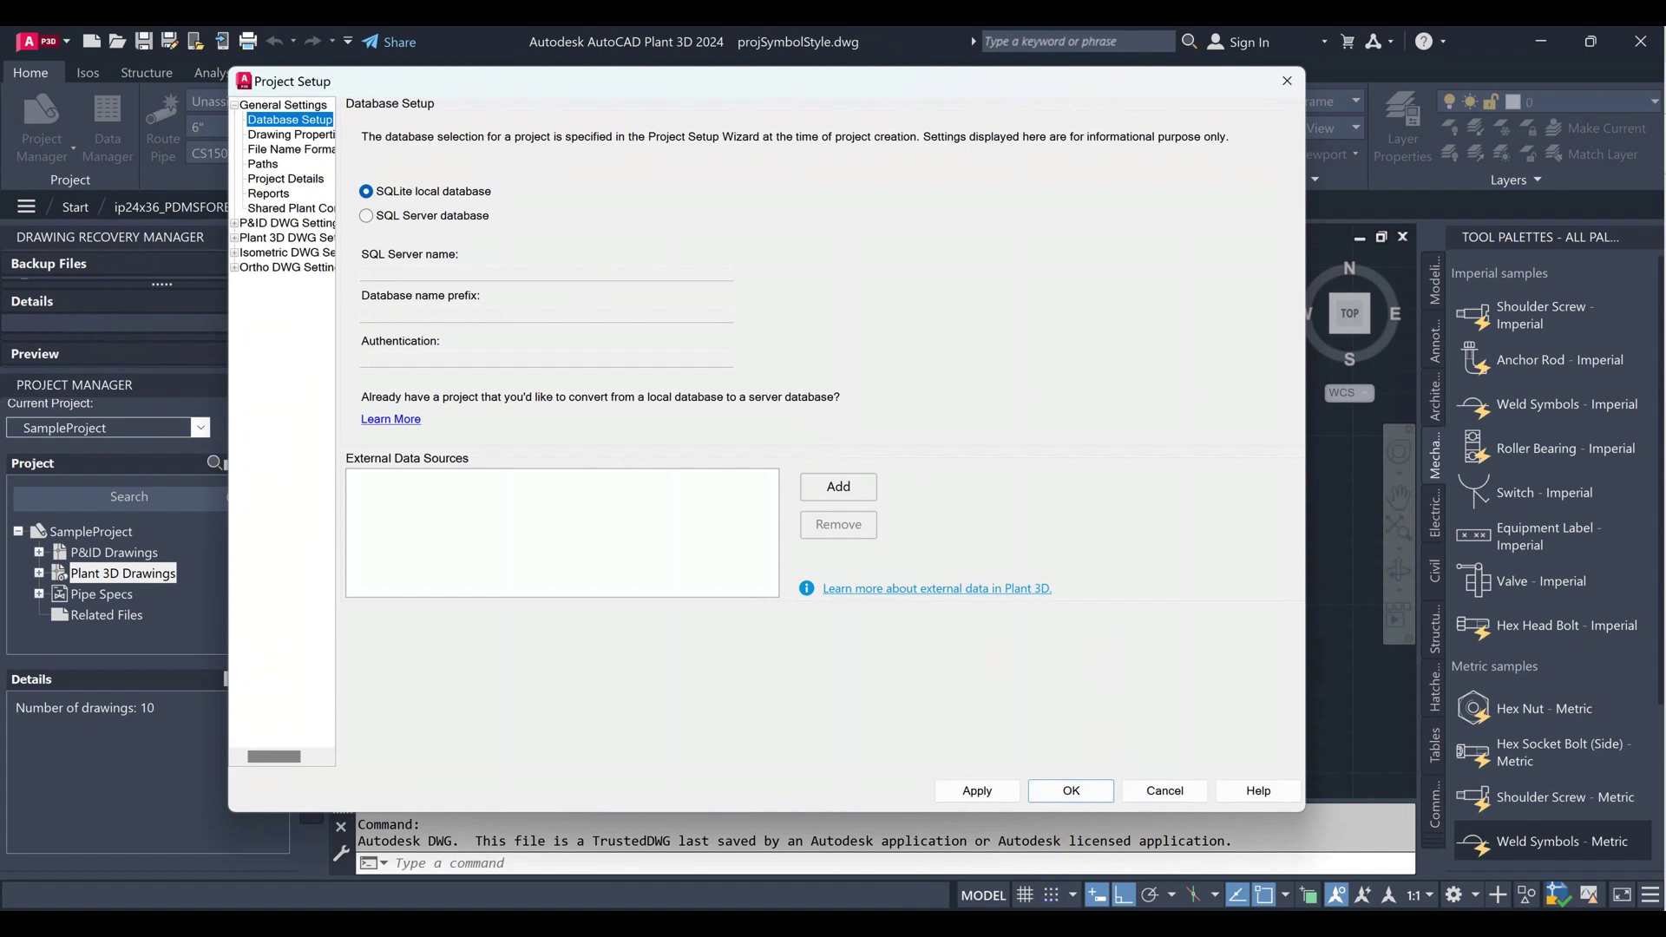
drag(341, 266, 589, 266)
click(345, 255)
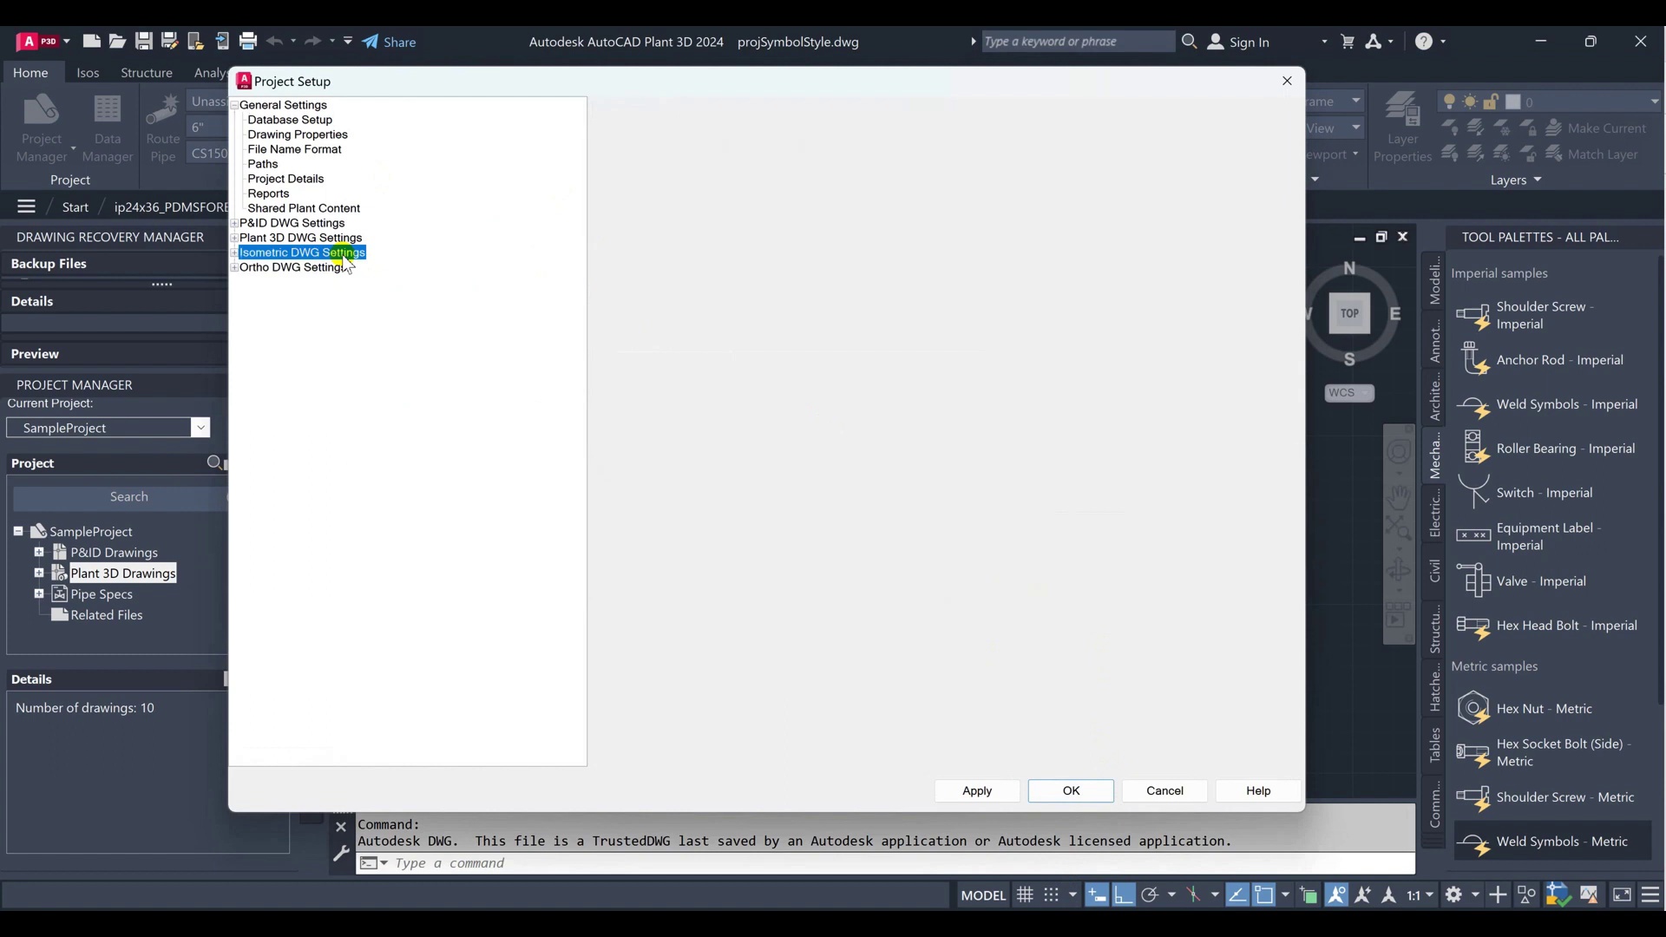
click(234, 253)
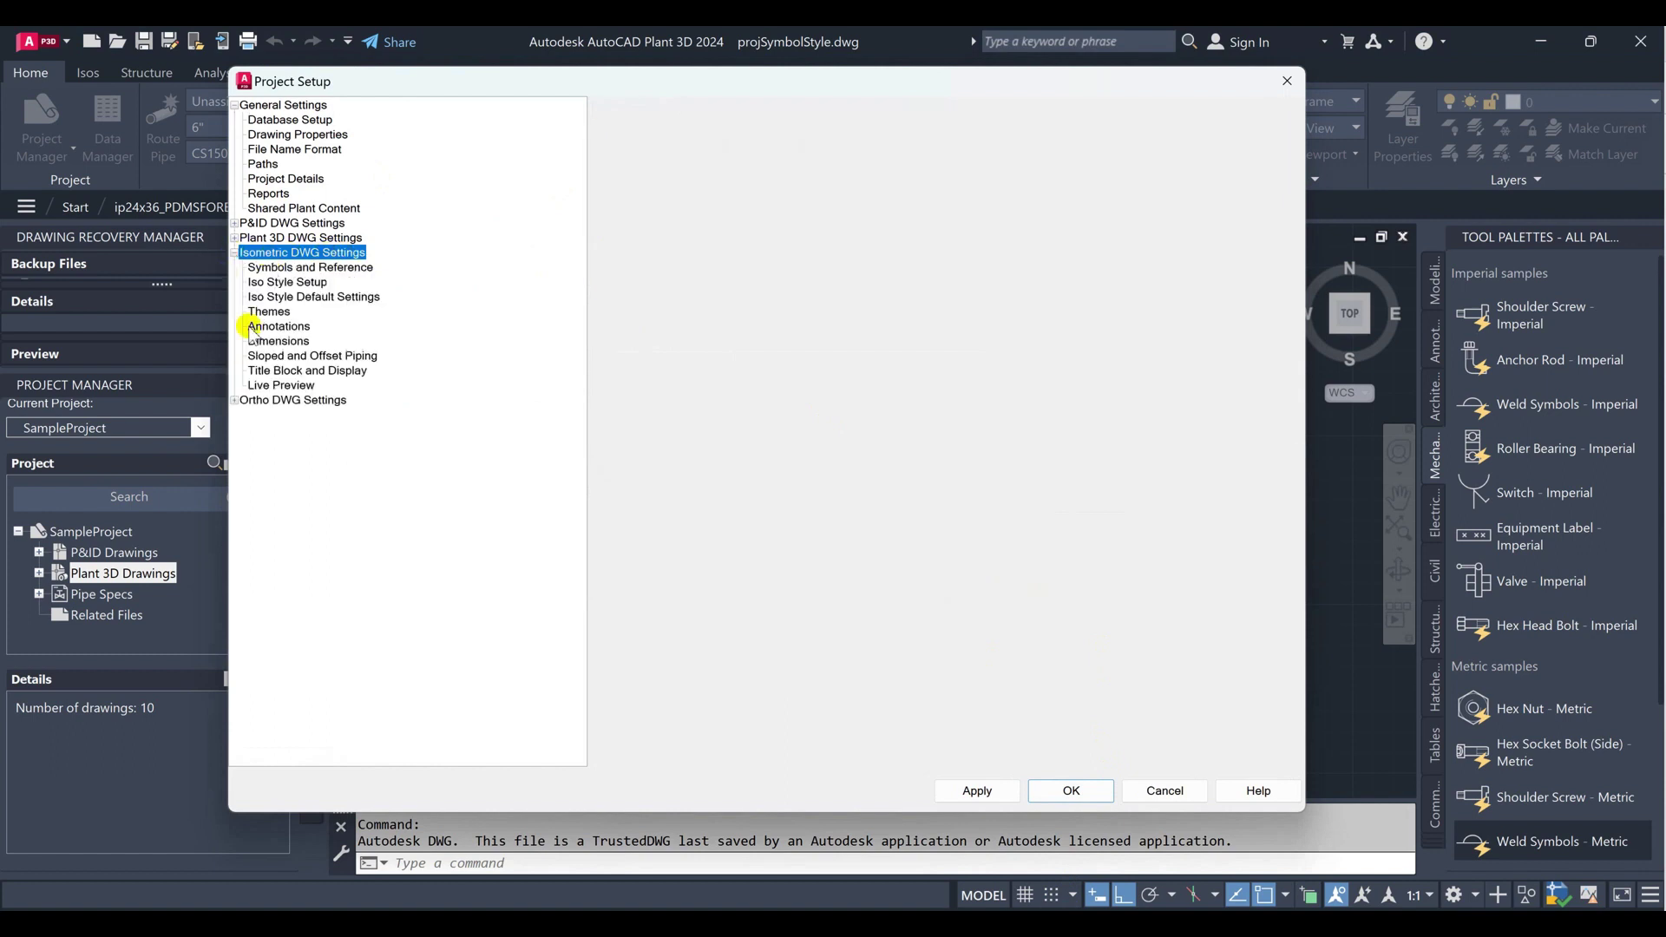
click(351, 371)
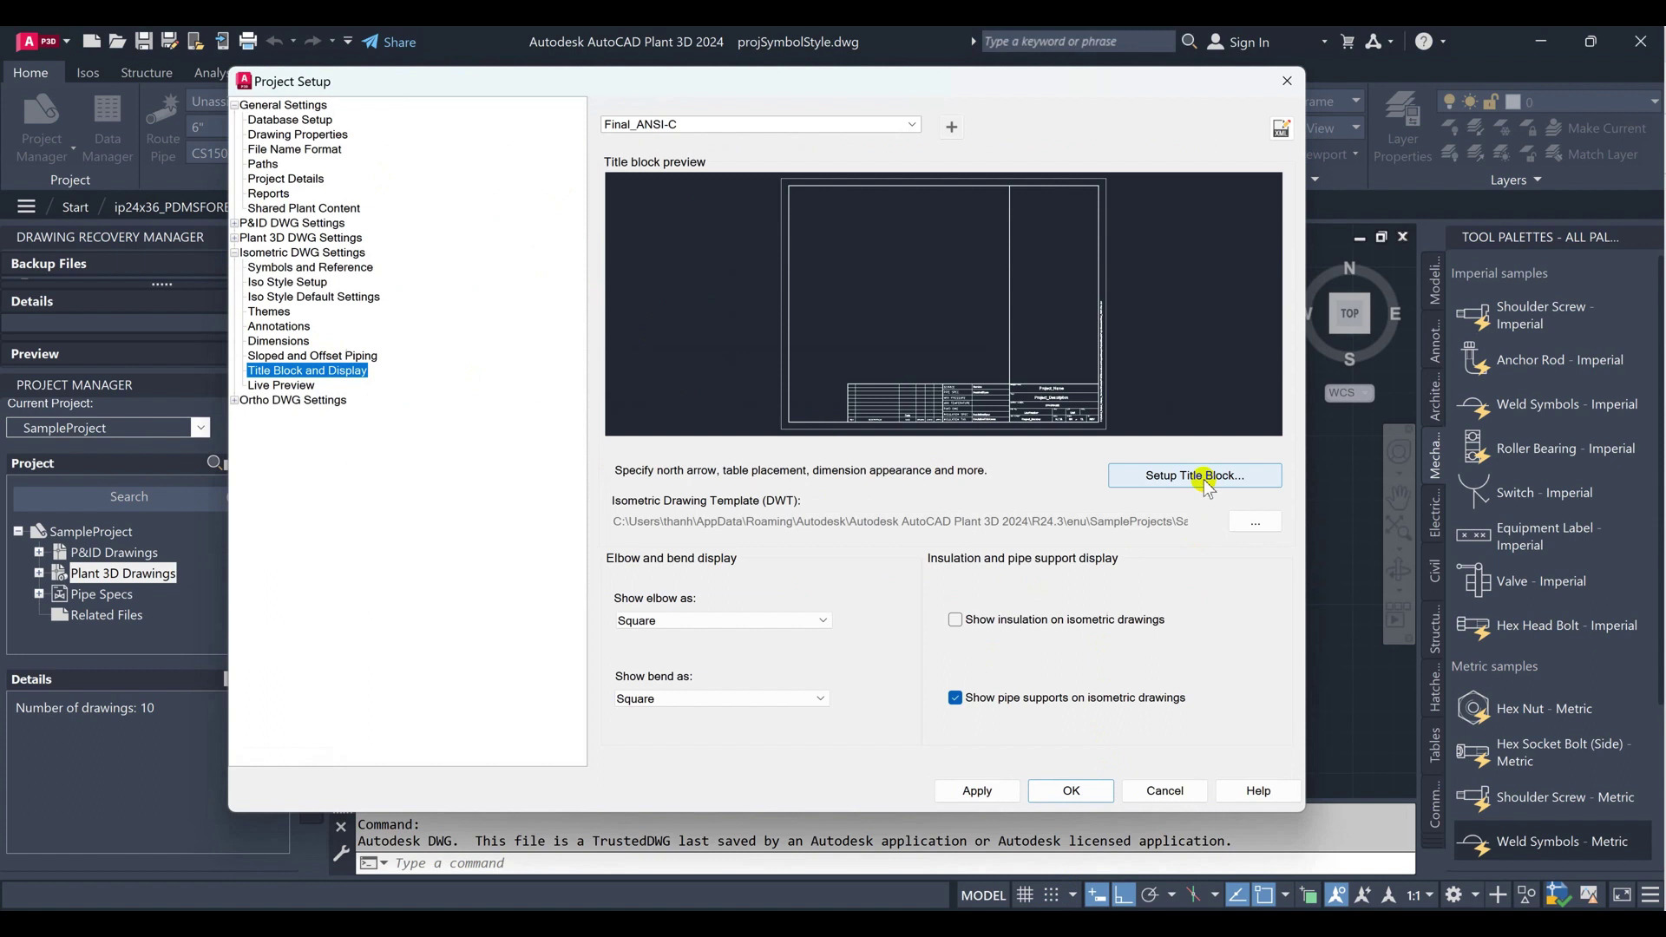
- Choose the Final_ANSI-C iso style and open its title block template for setup
click(792, 125)
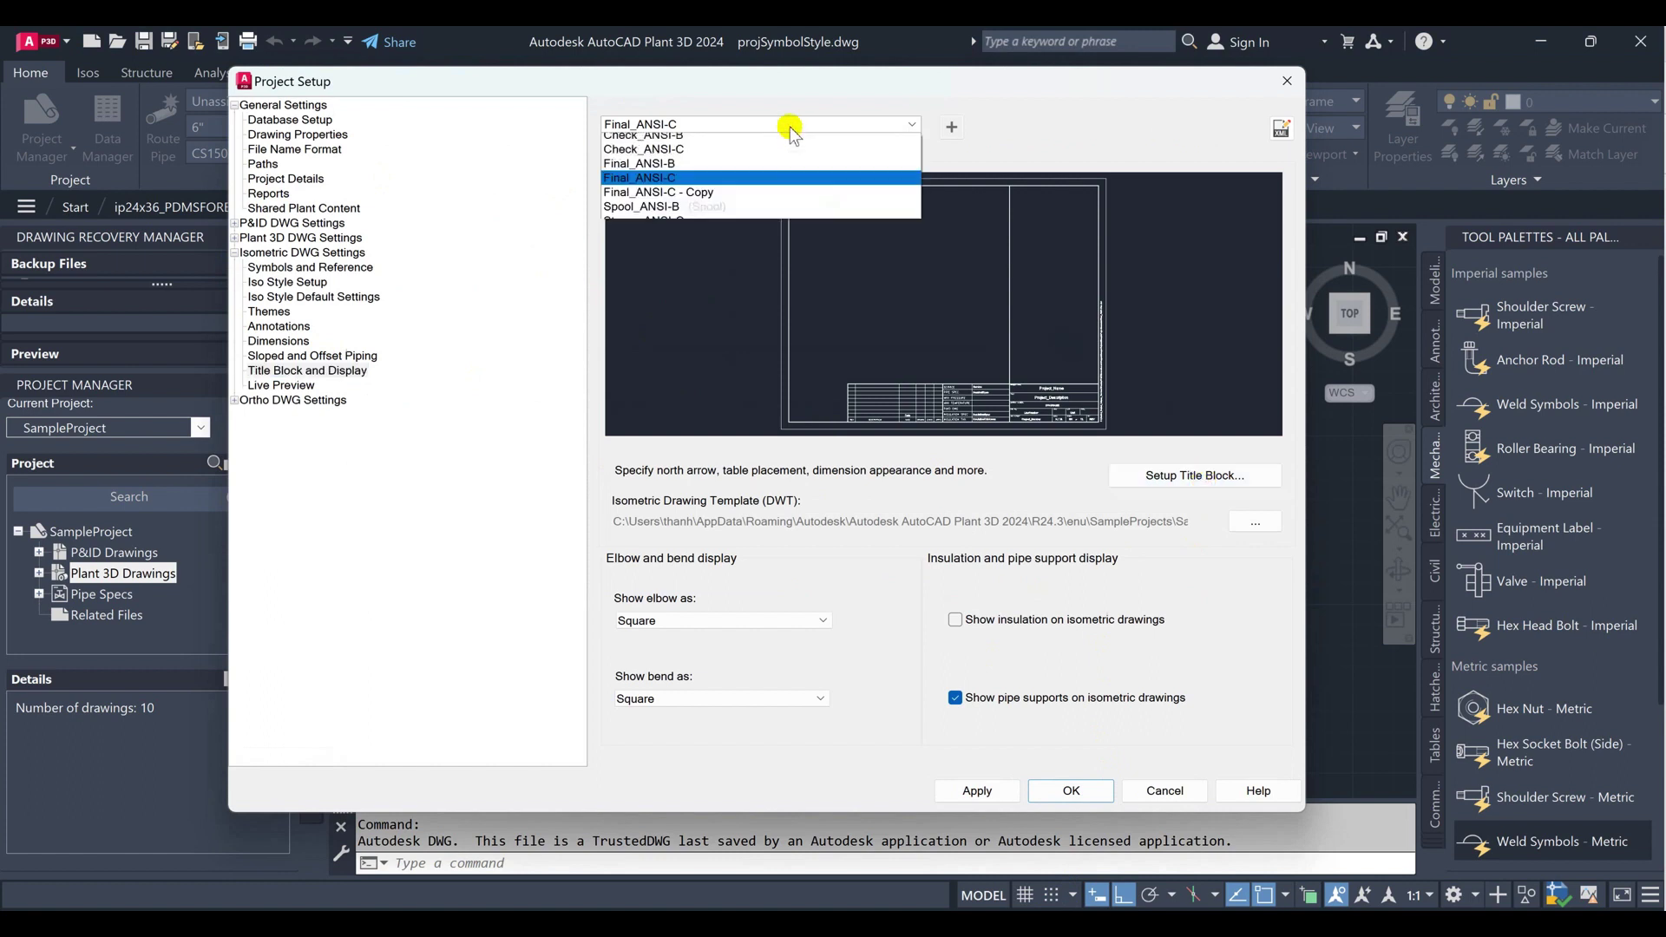
click(643, 184)
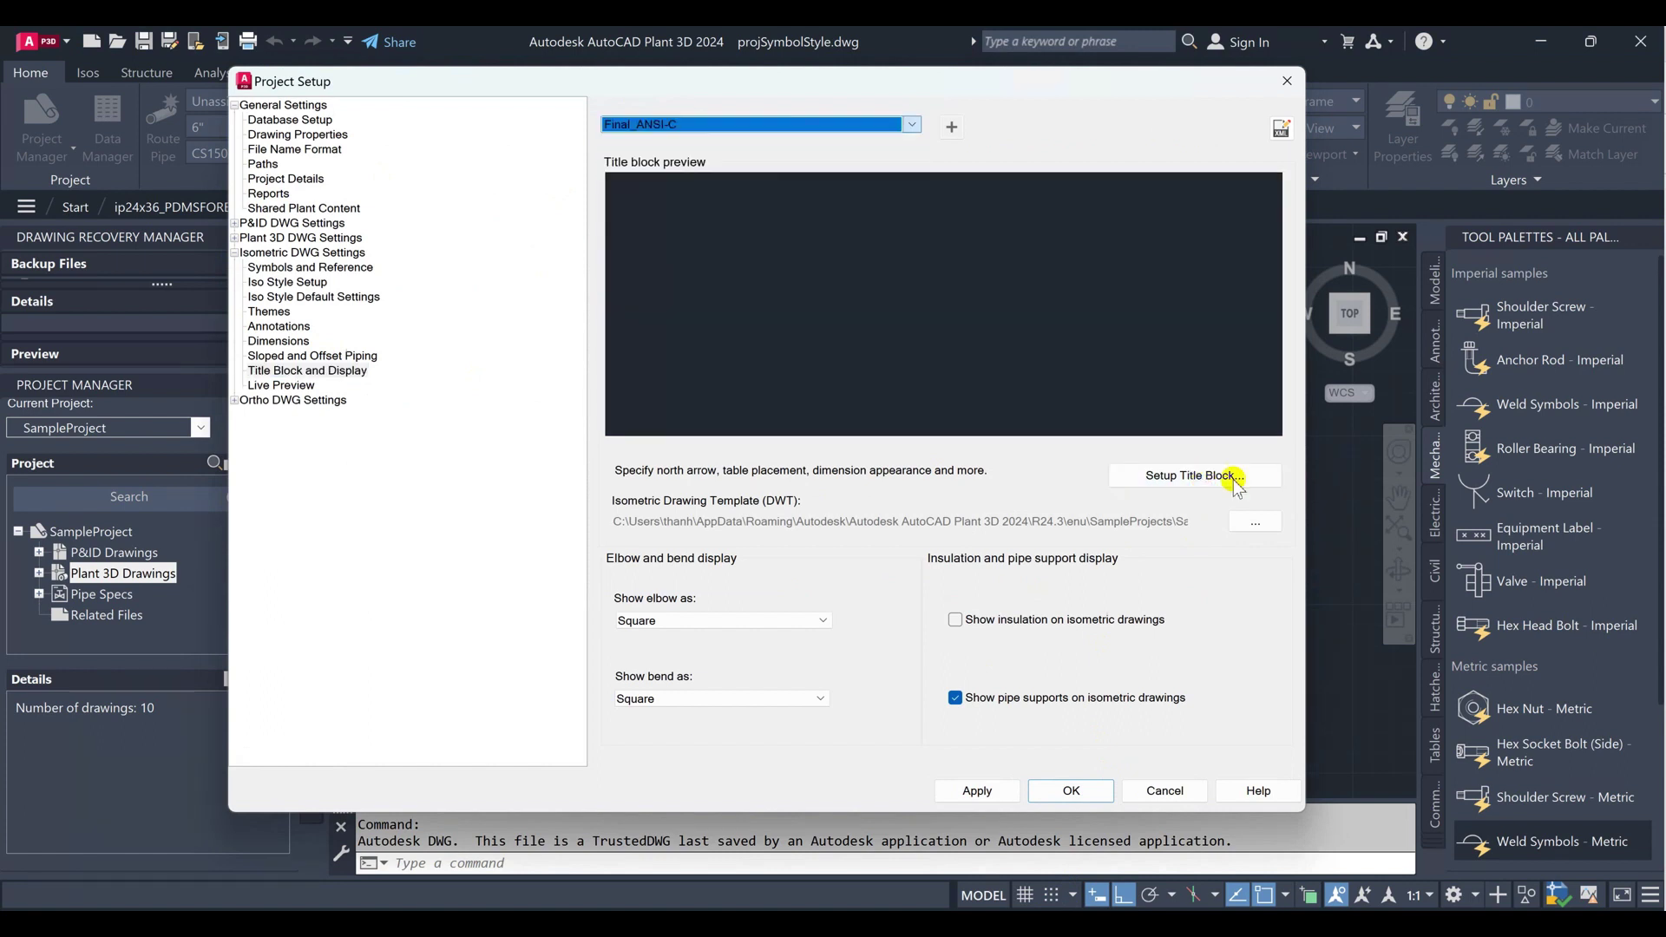
click(1225, 474)
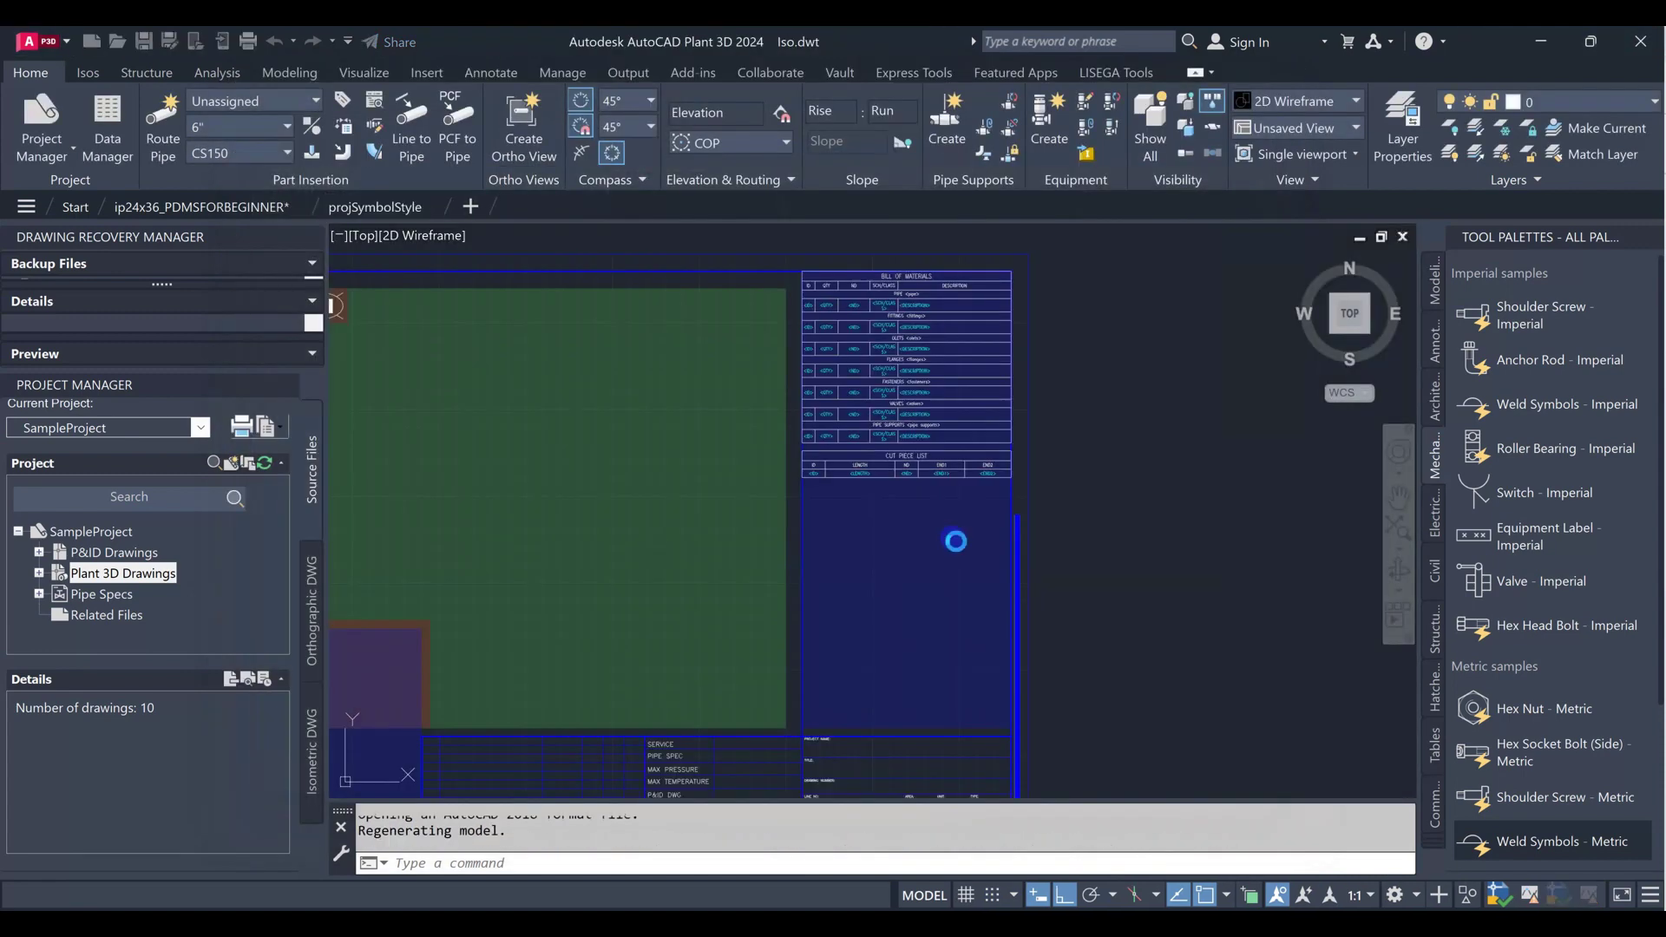
- Erase the existing title block from the Iso.dwt template
scroll(1044, 489, down, 2)
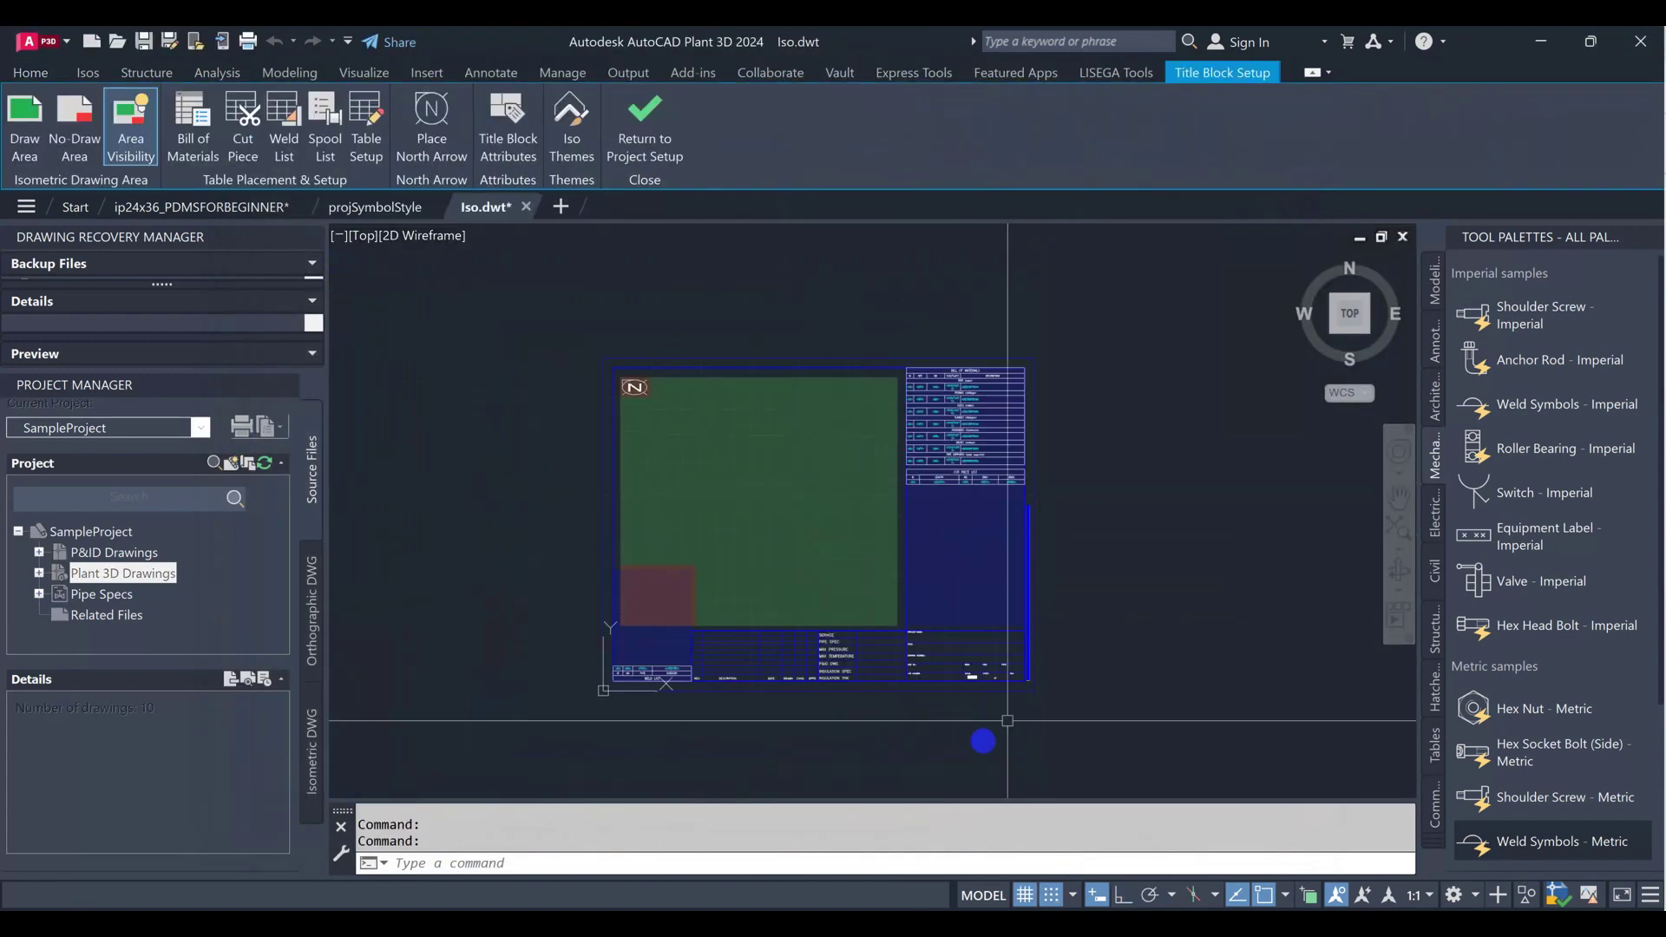
text(e)
key(Return)
click(816, 671)
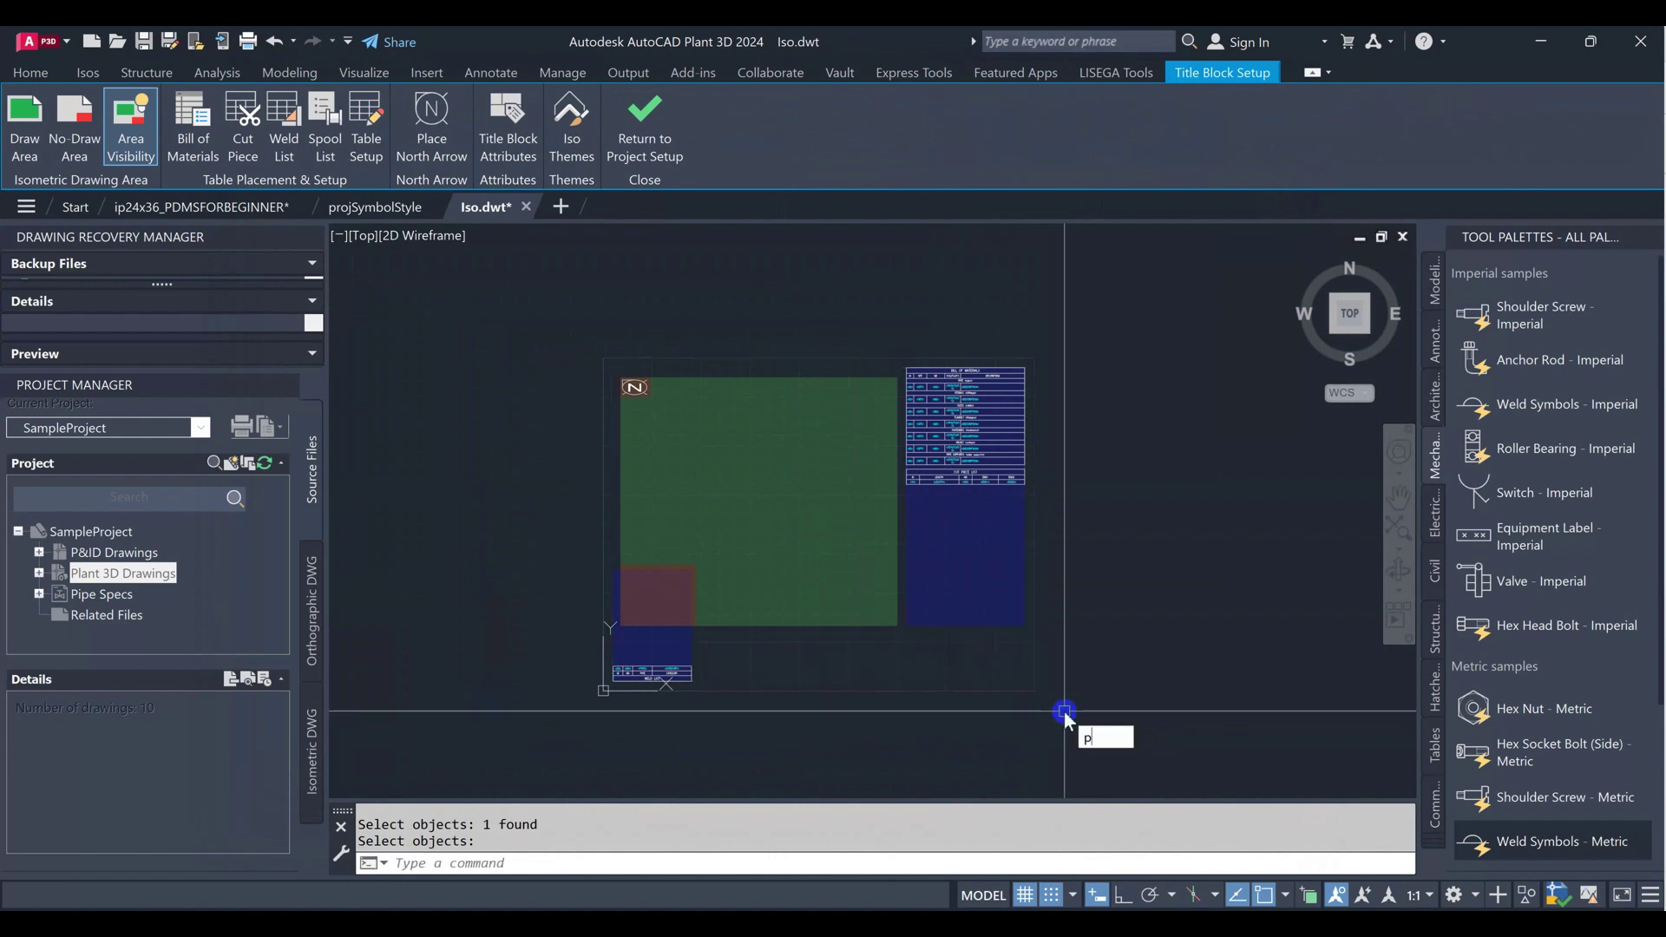
- Purge the unused "Title Block" block definition from the Iso.dwt template
click(1168, 758)
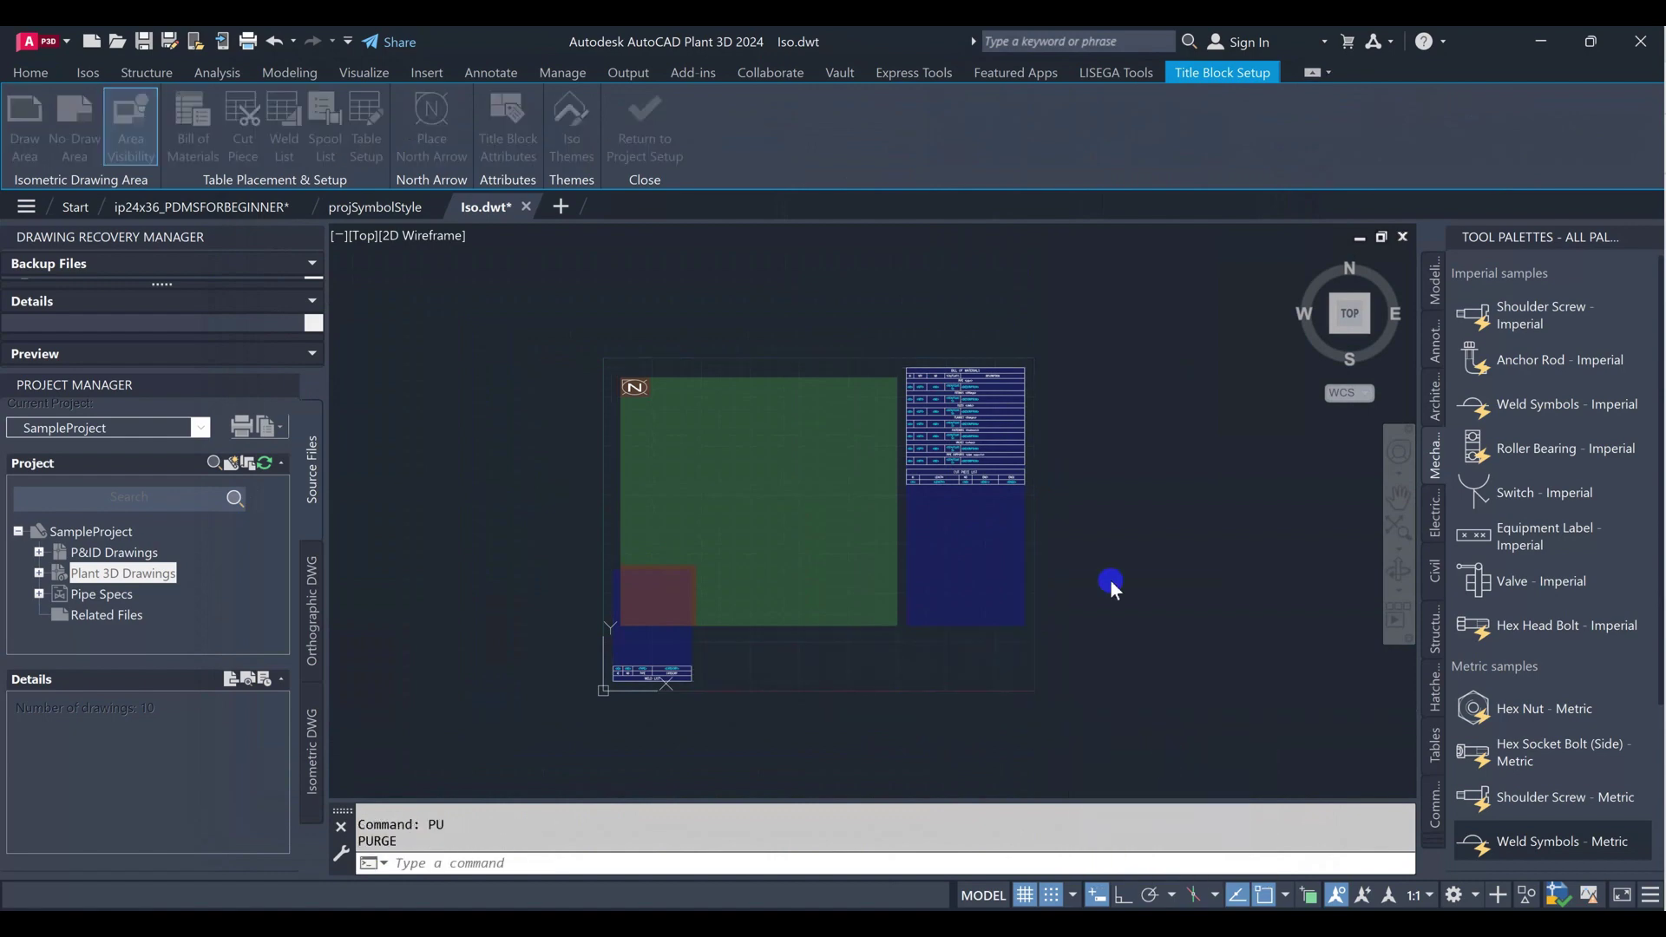
click(536, 358)
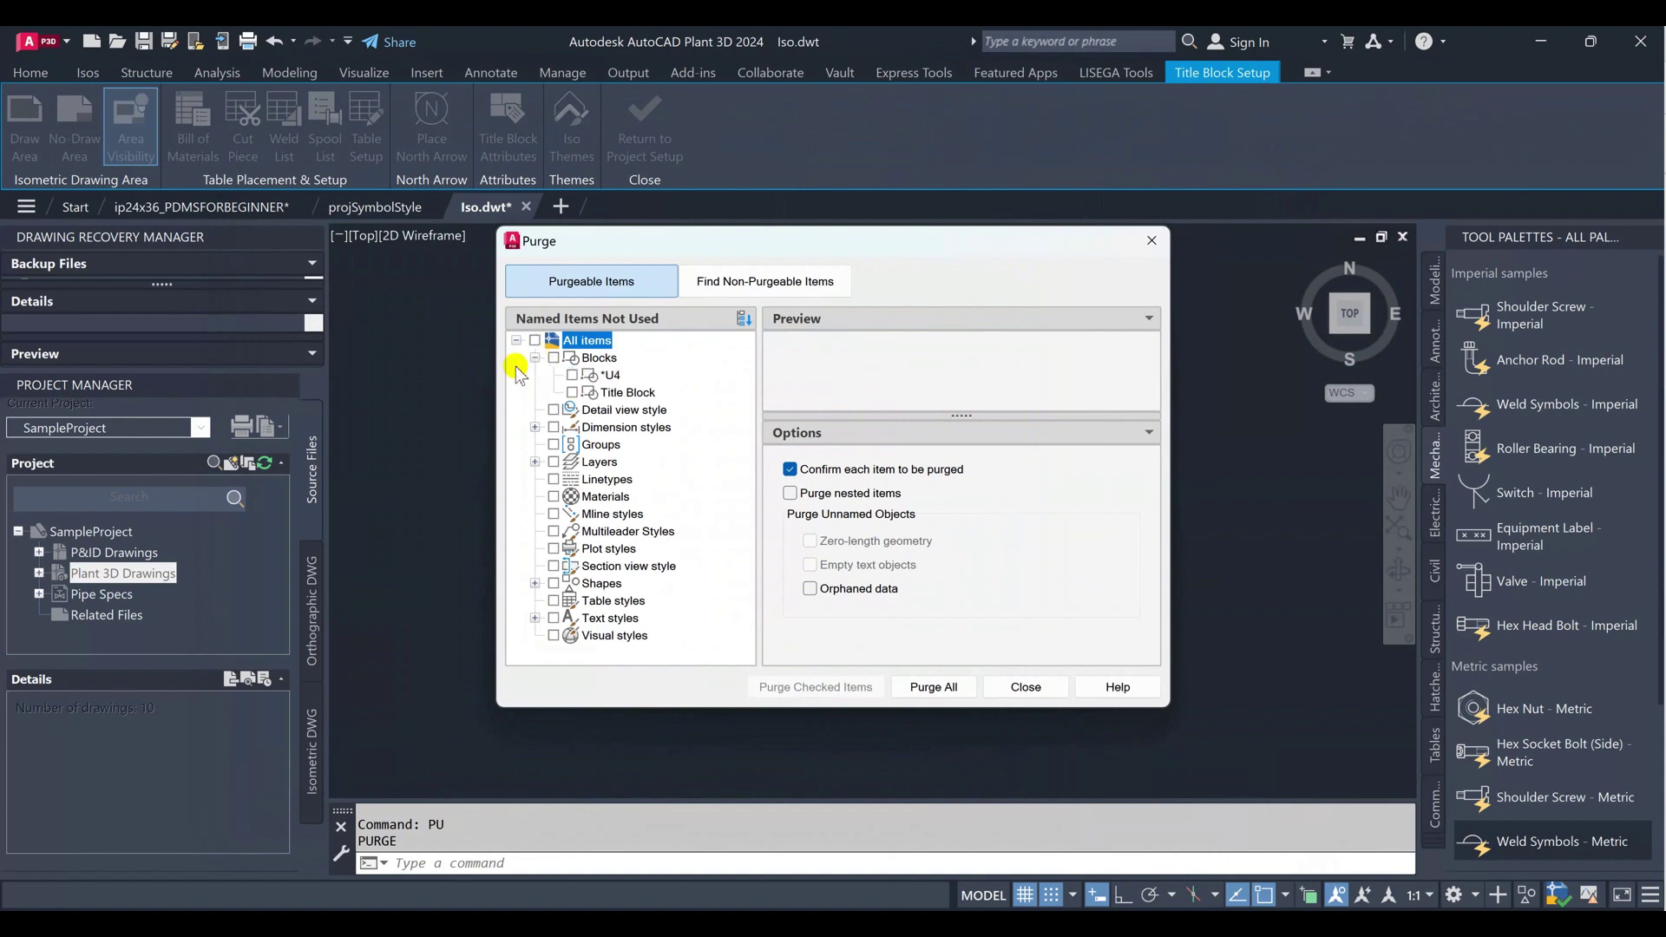
click(628, 394)
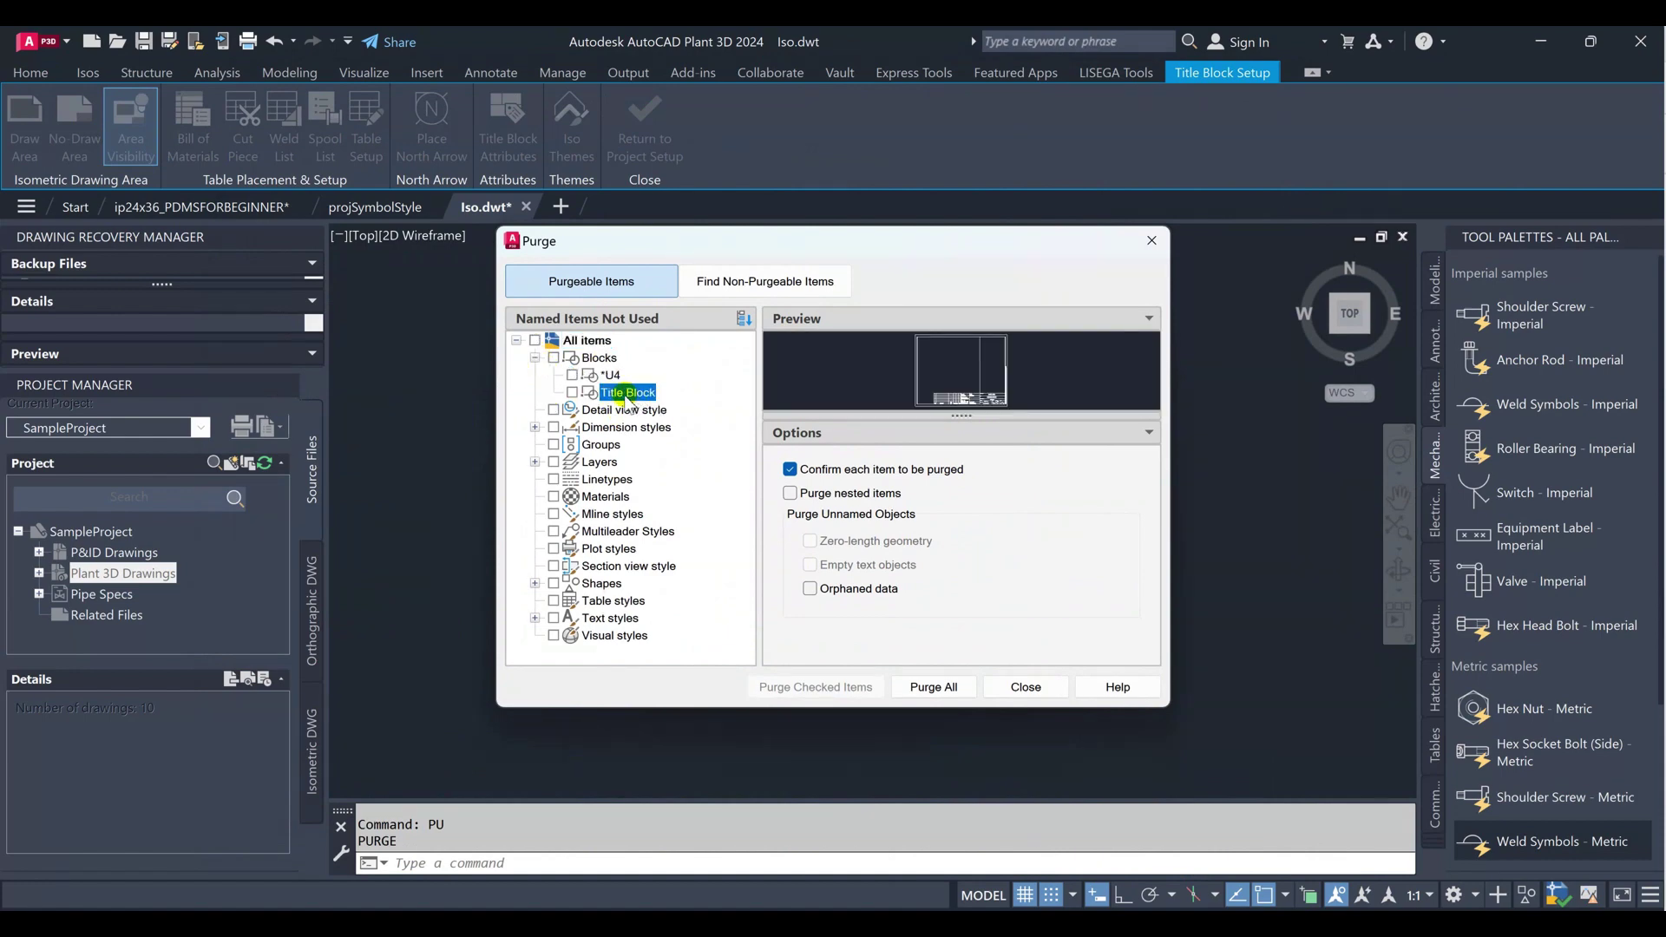
right_click(628, 401)
click(694, 413)
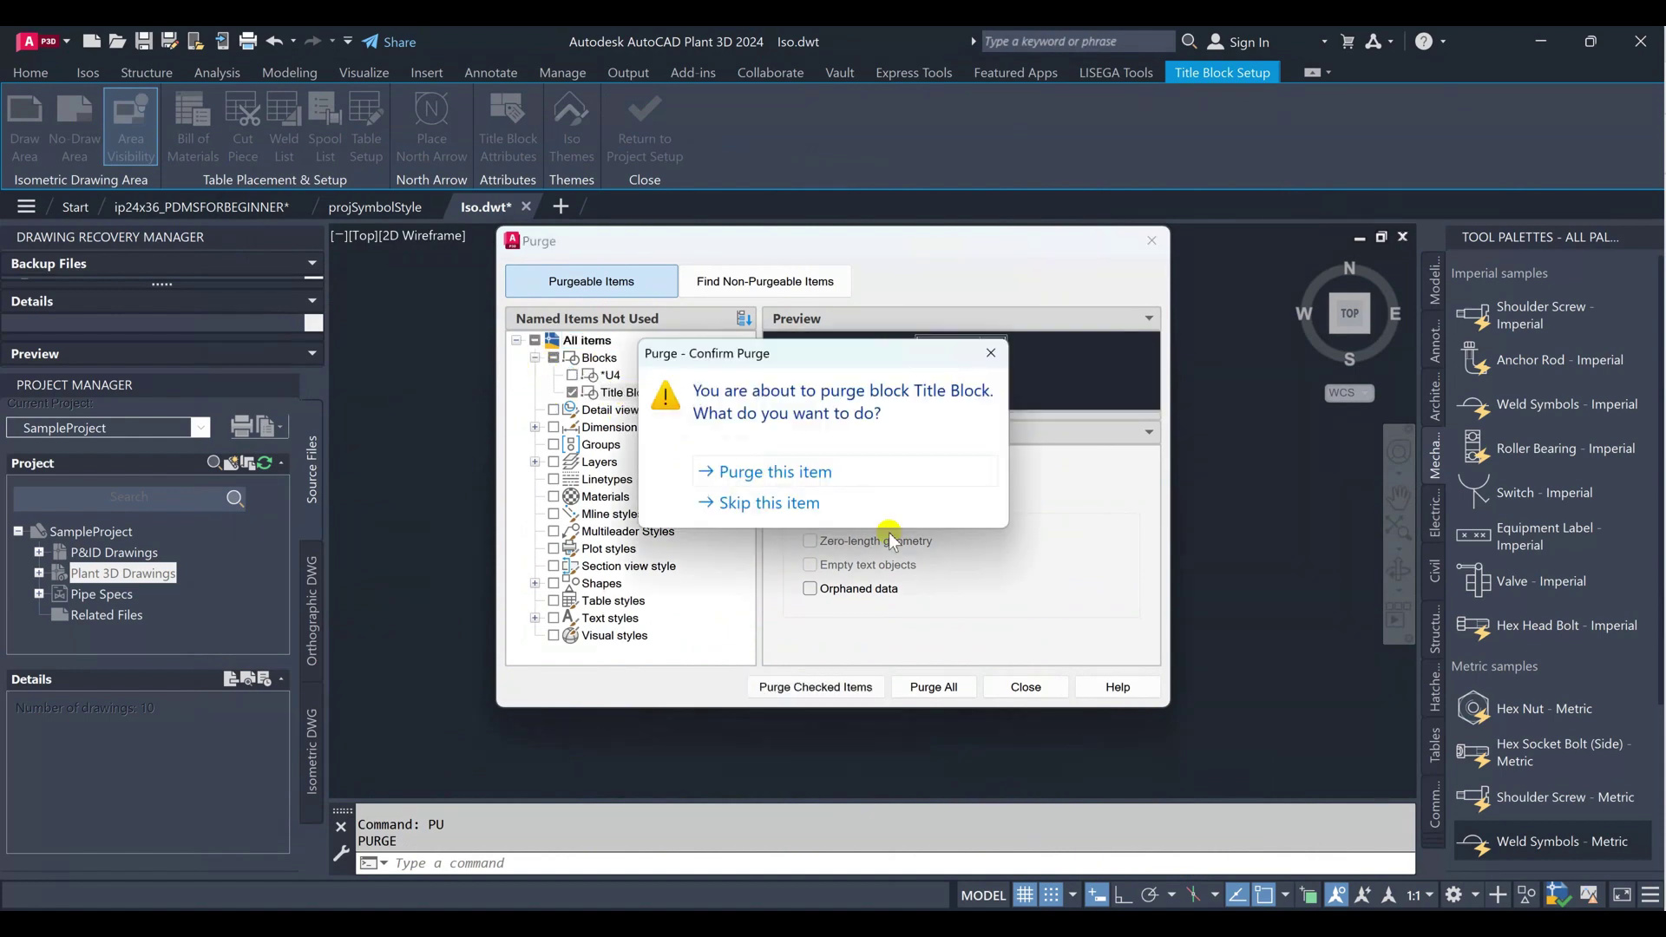
click(824, 486)
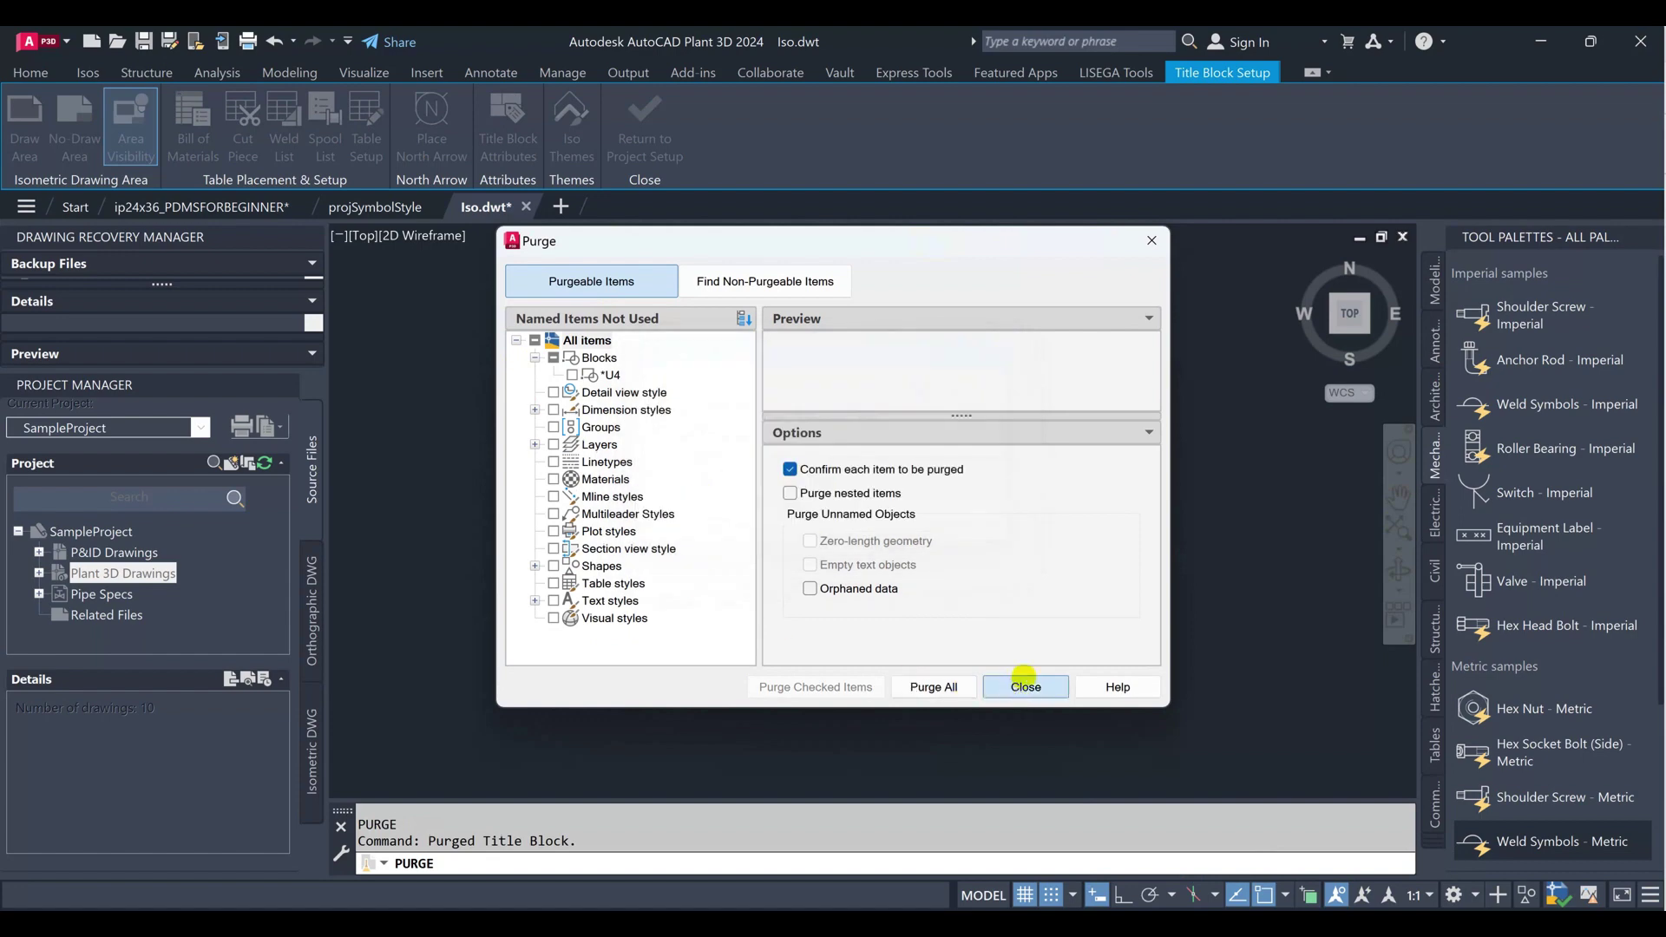
click(1025, 686)
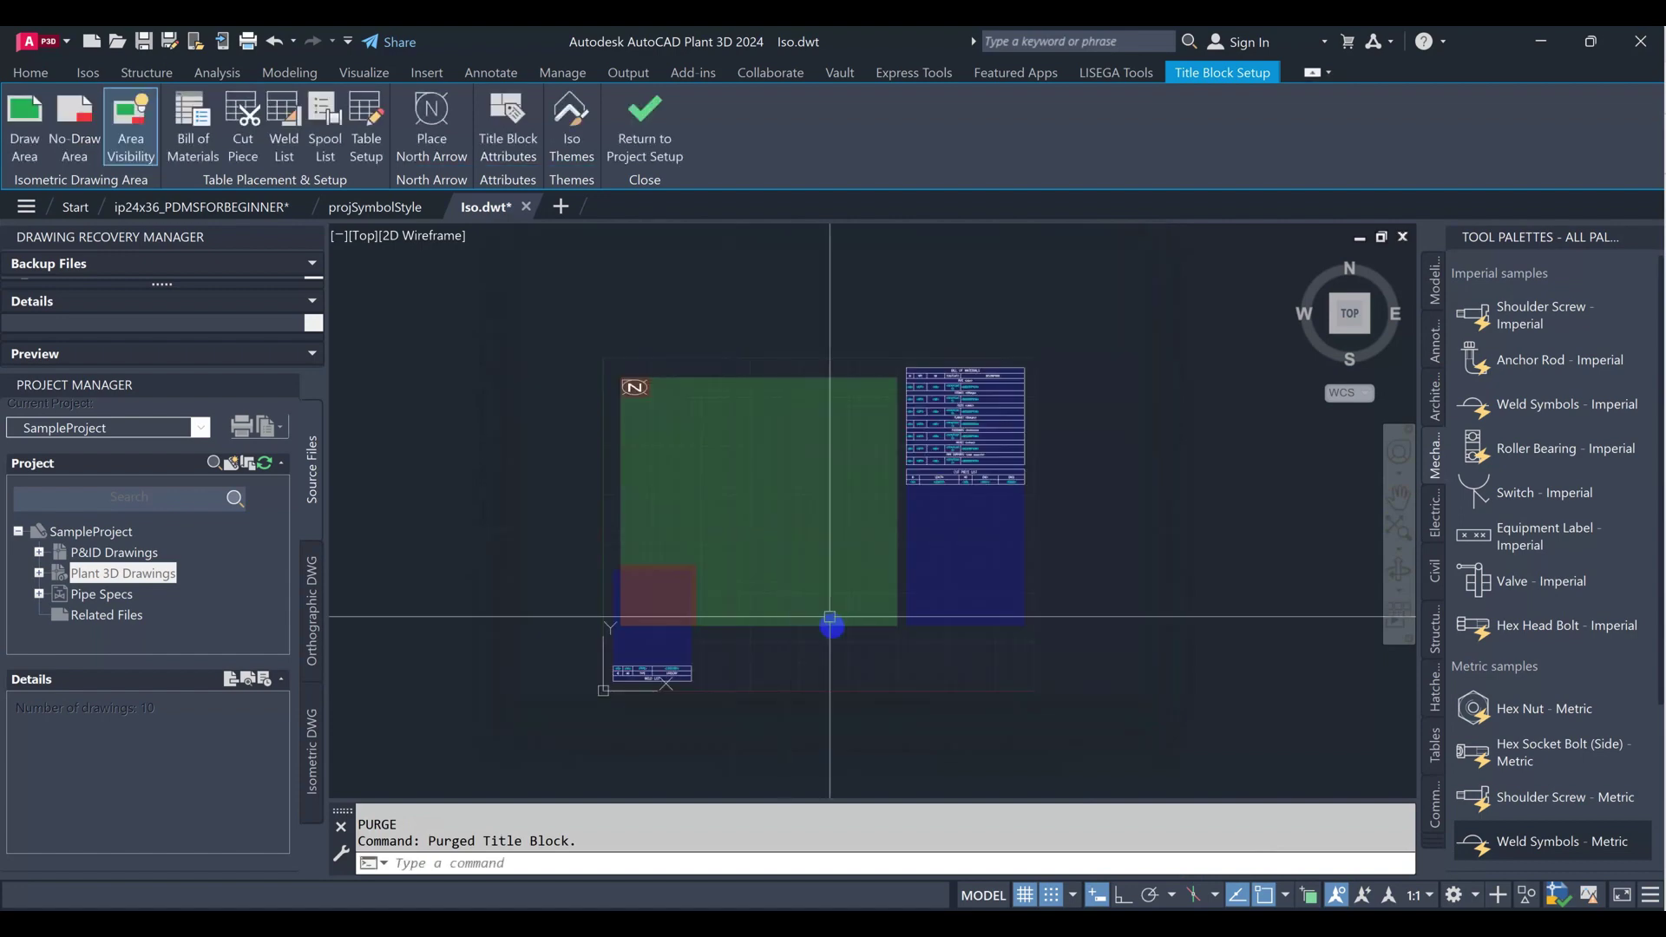
- In the ip24x36_PDMSFORBEGINNER drawing, list the backing sheet block's properties to check its block name and insertion point
click(371, 208)
click(231, 205)
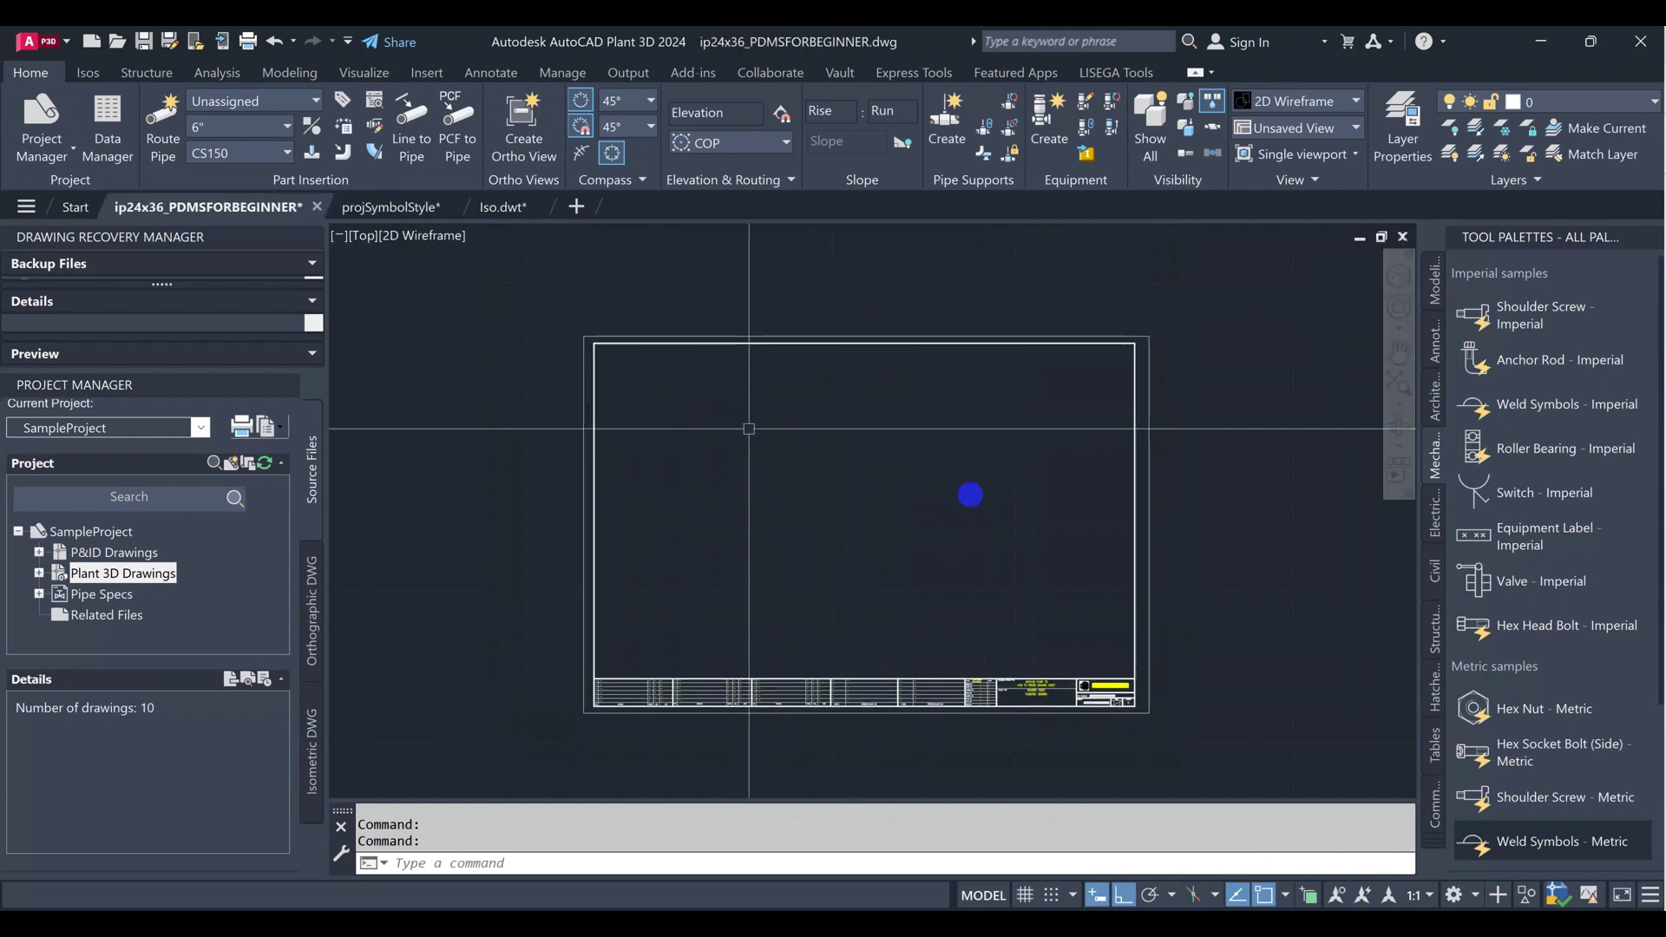
scroll(749, 429, down, 1)
click(1190, 550)
click(997, 508)
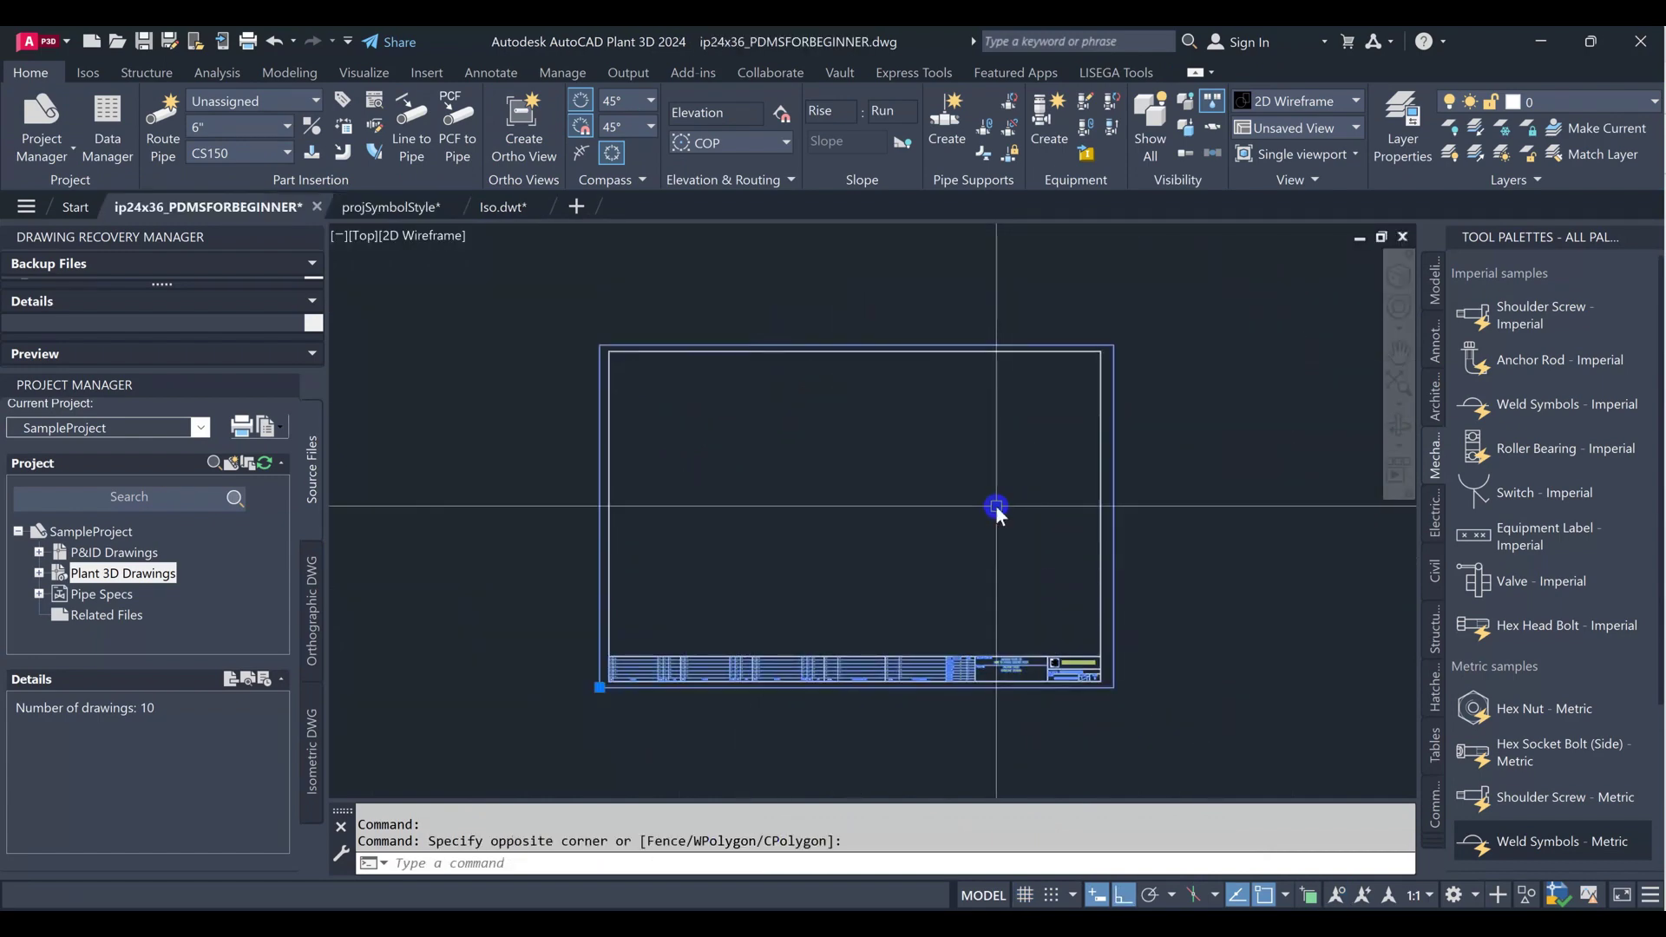
text(li)
key(Return)
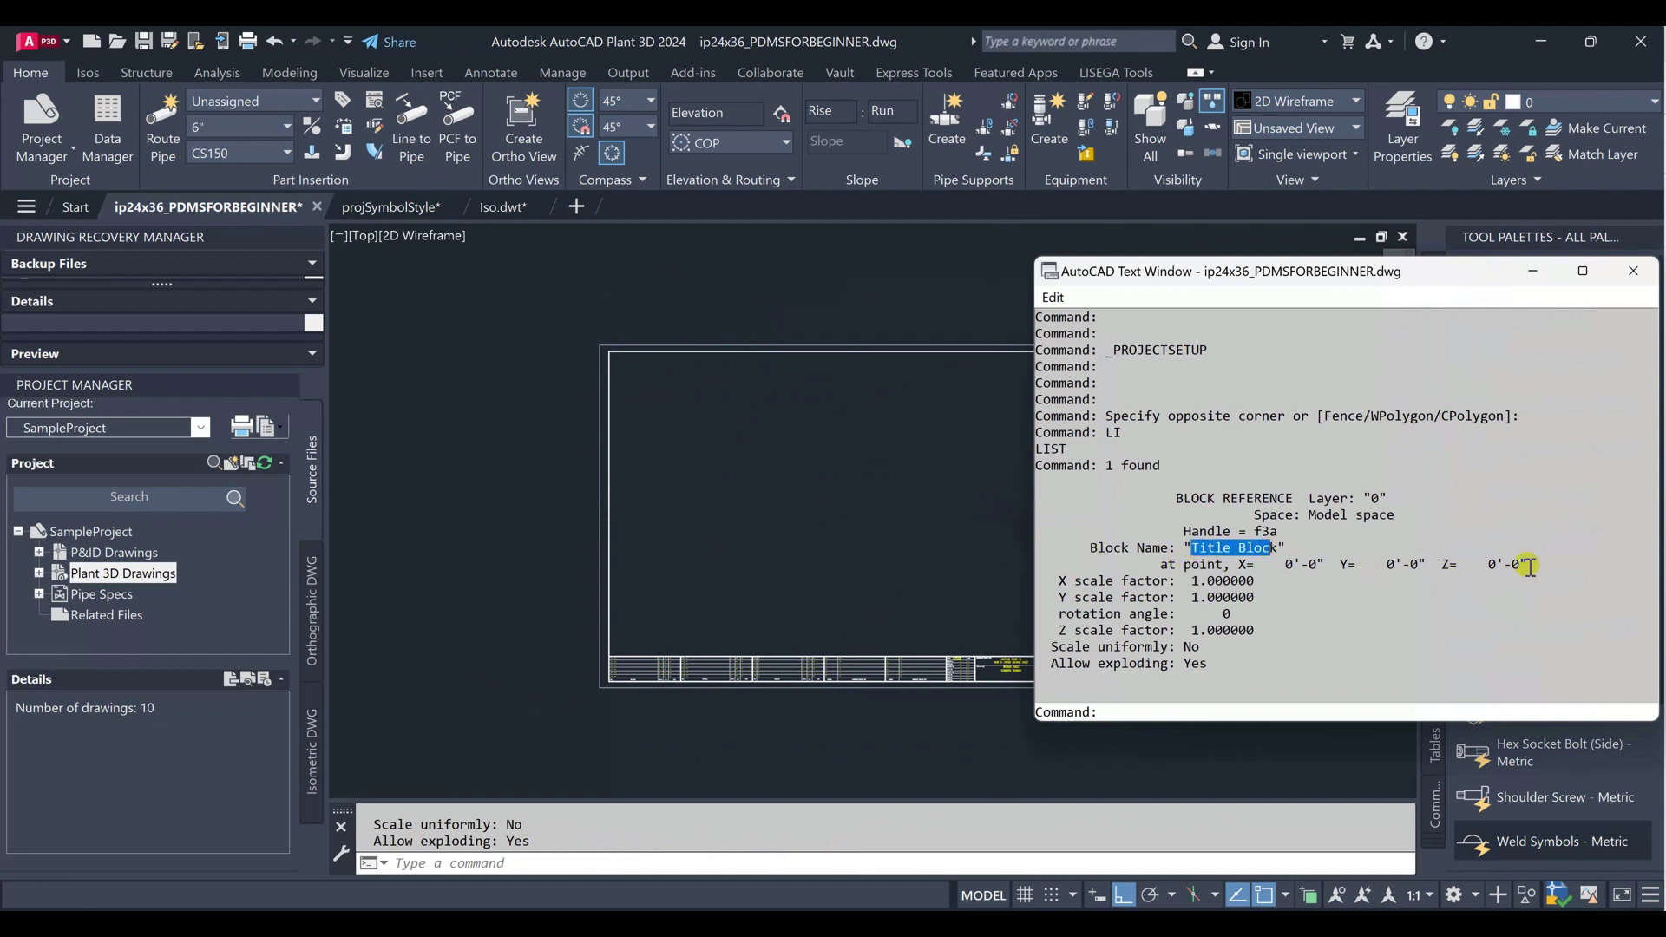
drag(1530, 567, 1333, 560)
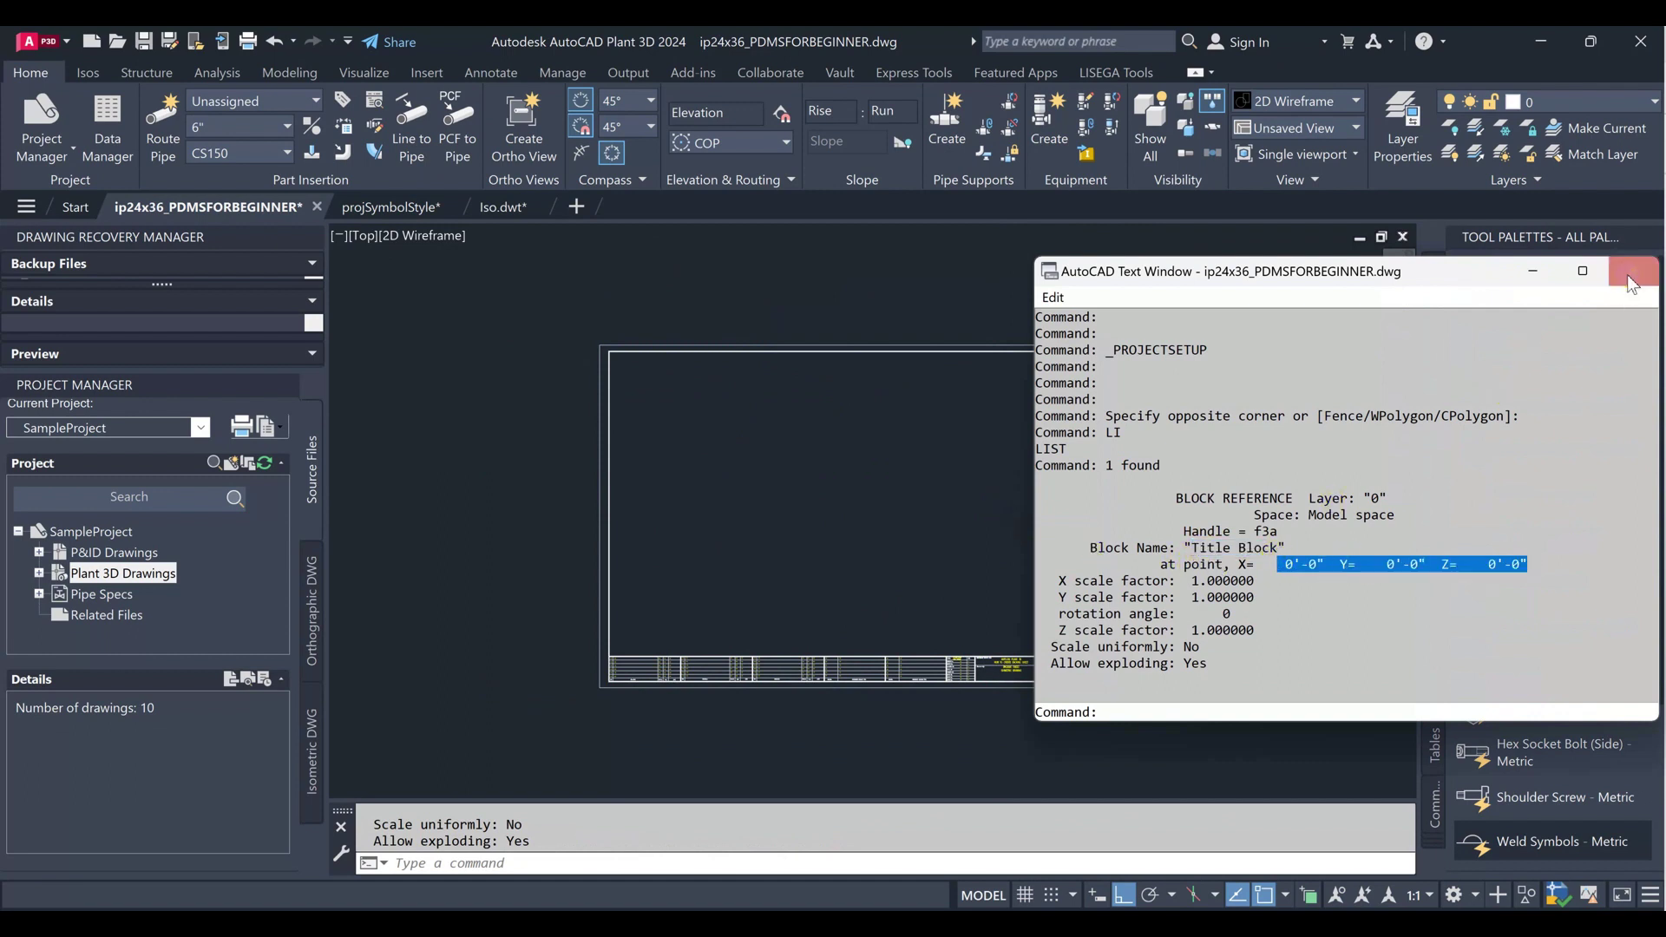
click(1632, 284)
- Copy the backing sheet block with its outer frame's lower-left corner as the base point
click(894, 336)
click(816, 388)
right_click(816, 387)
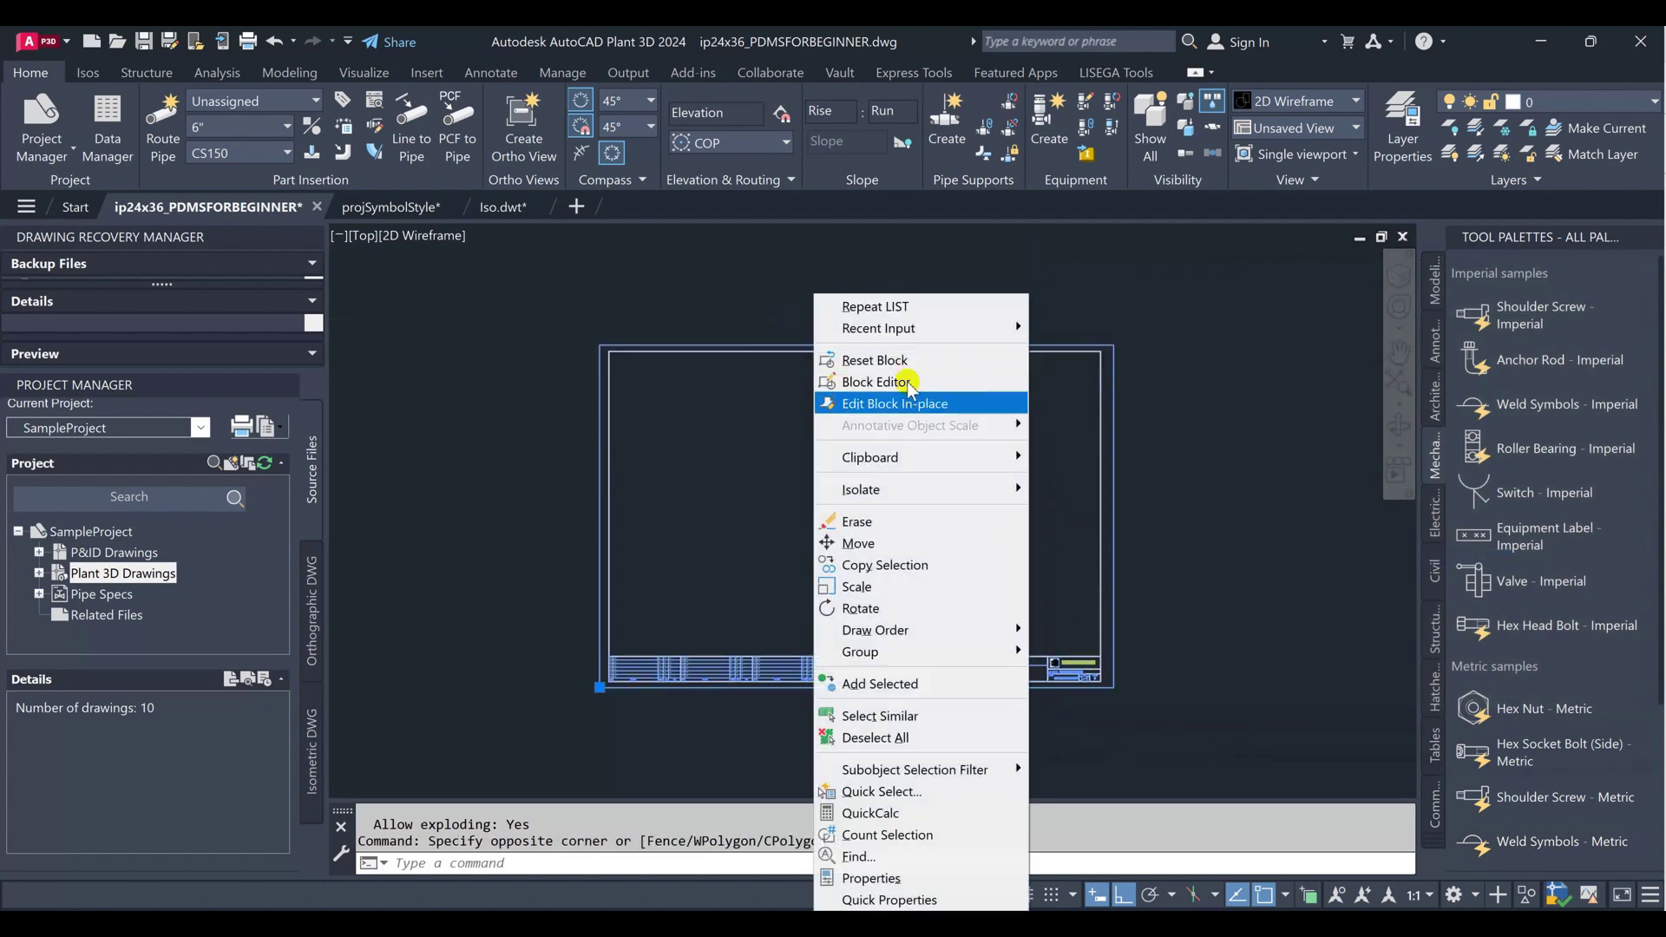
mouse_move(885, 458)
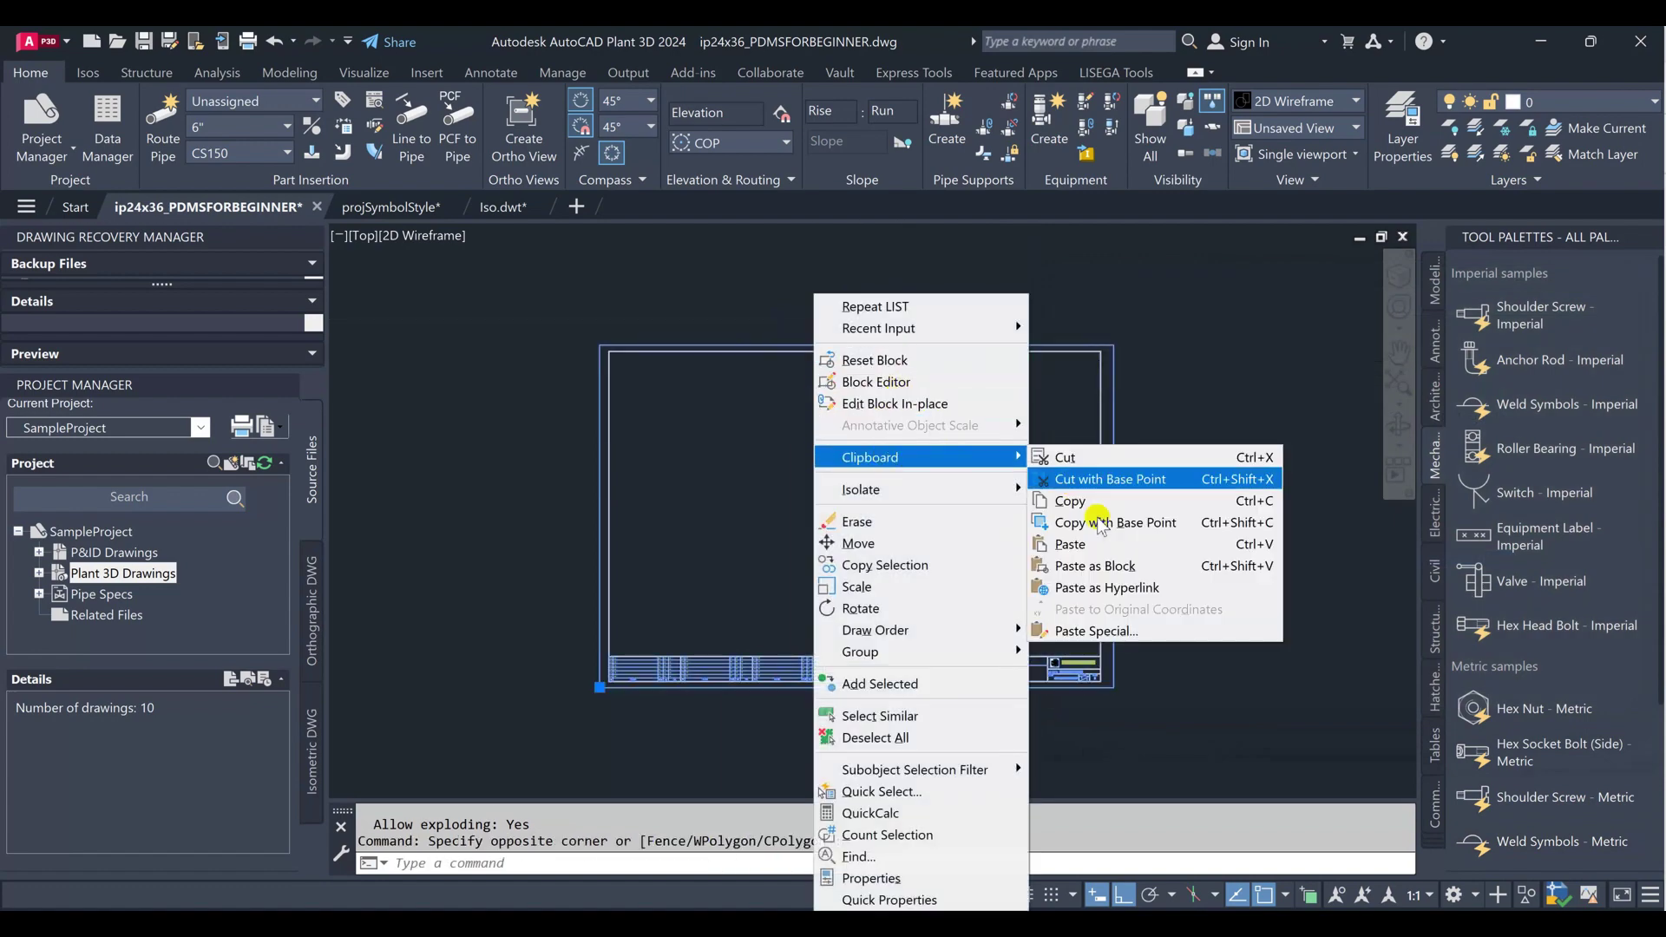
click(1099, 520)
click(600, 688)
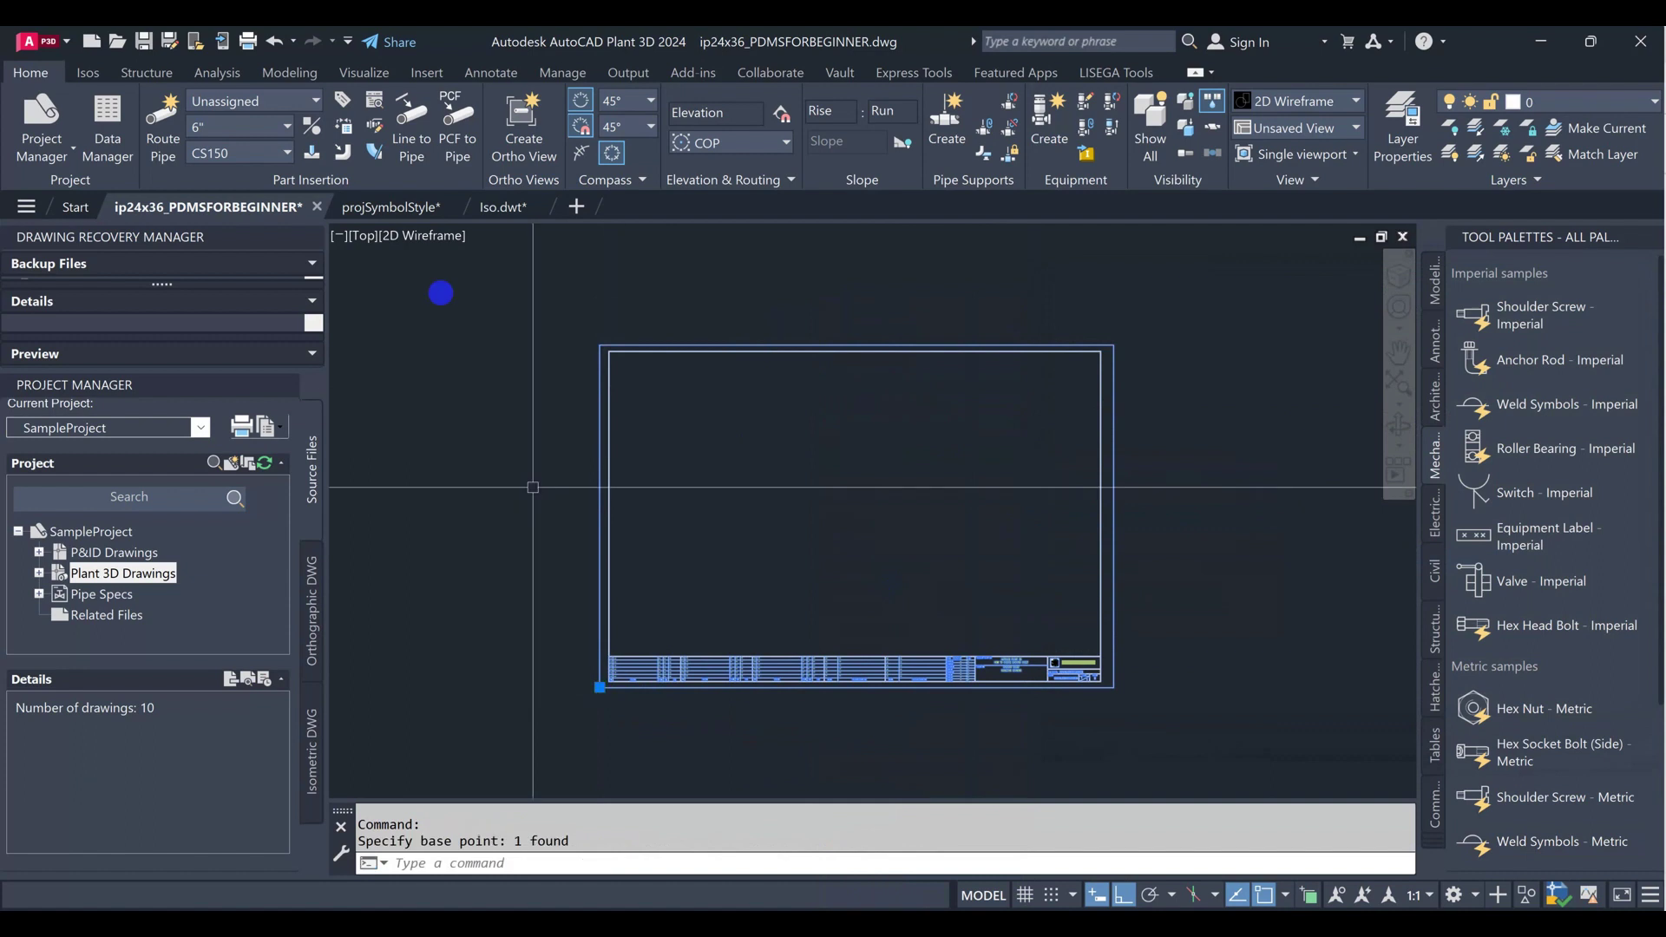
- Paste the copied backing sheet block into the Iso.dwt template at insertion point 0,0
click(508, 207)
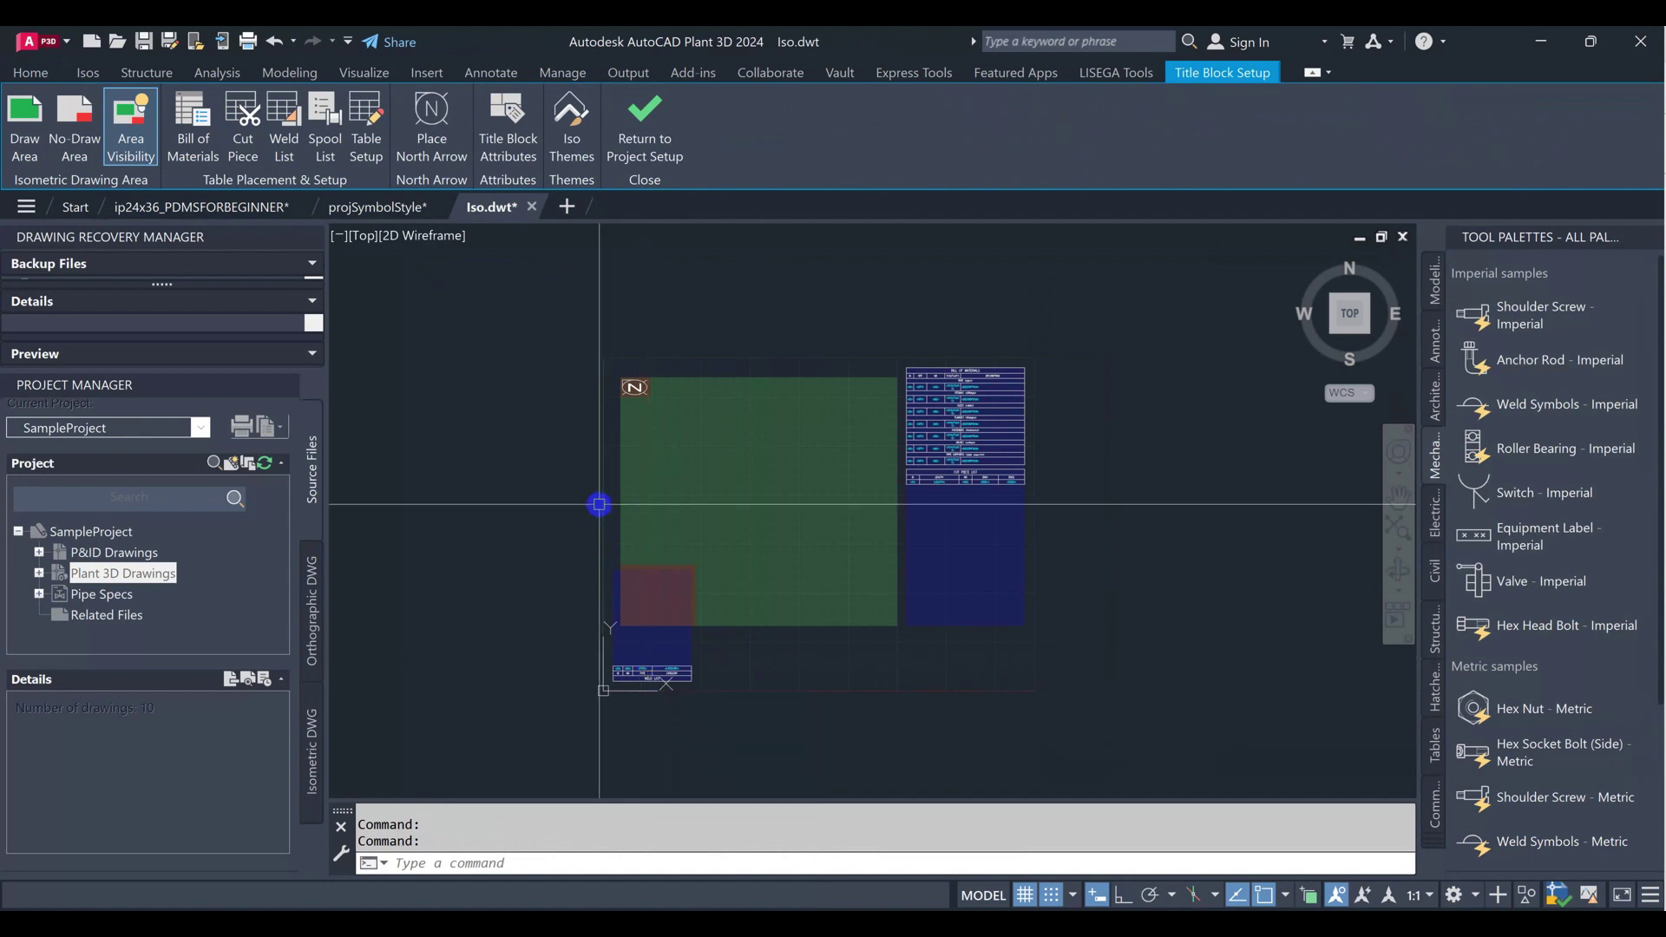
key(ctrl+v)
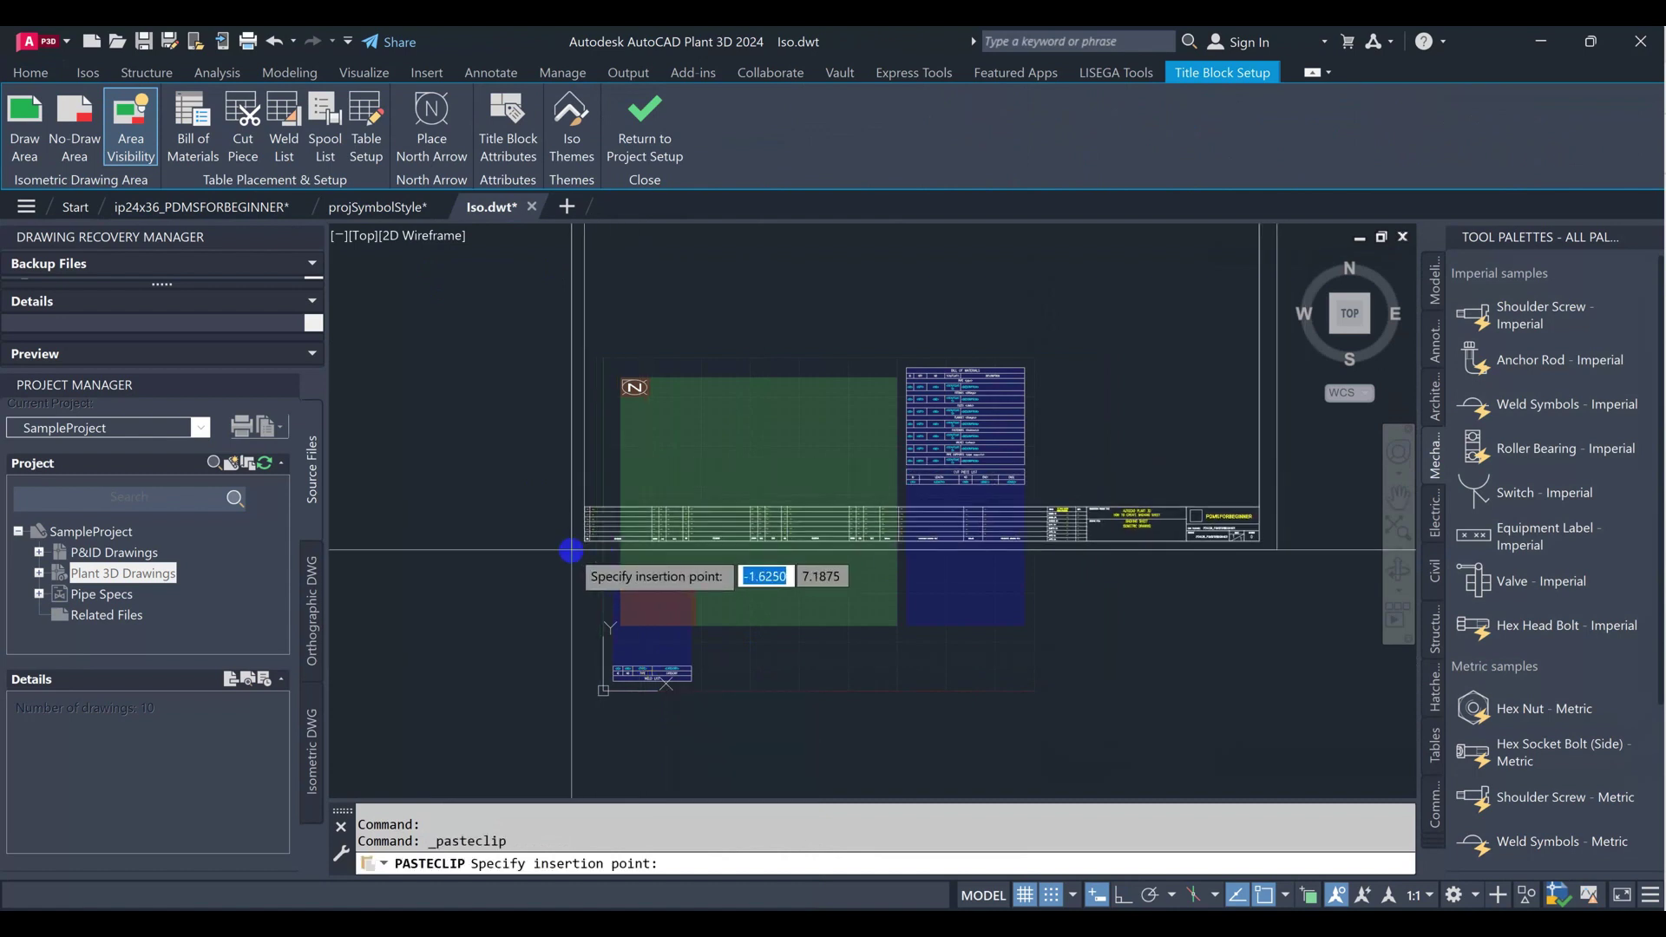
key(Tab)
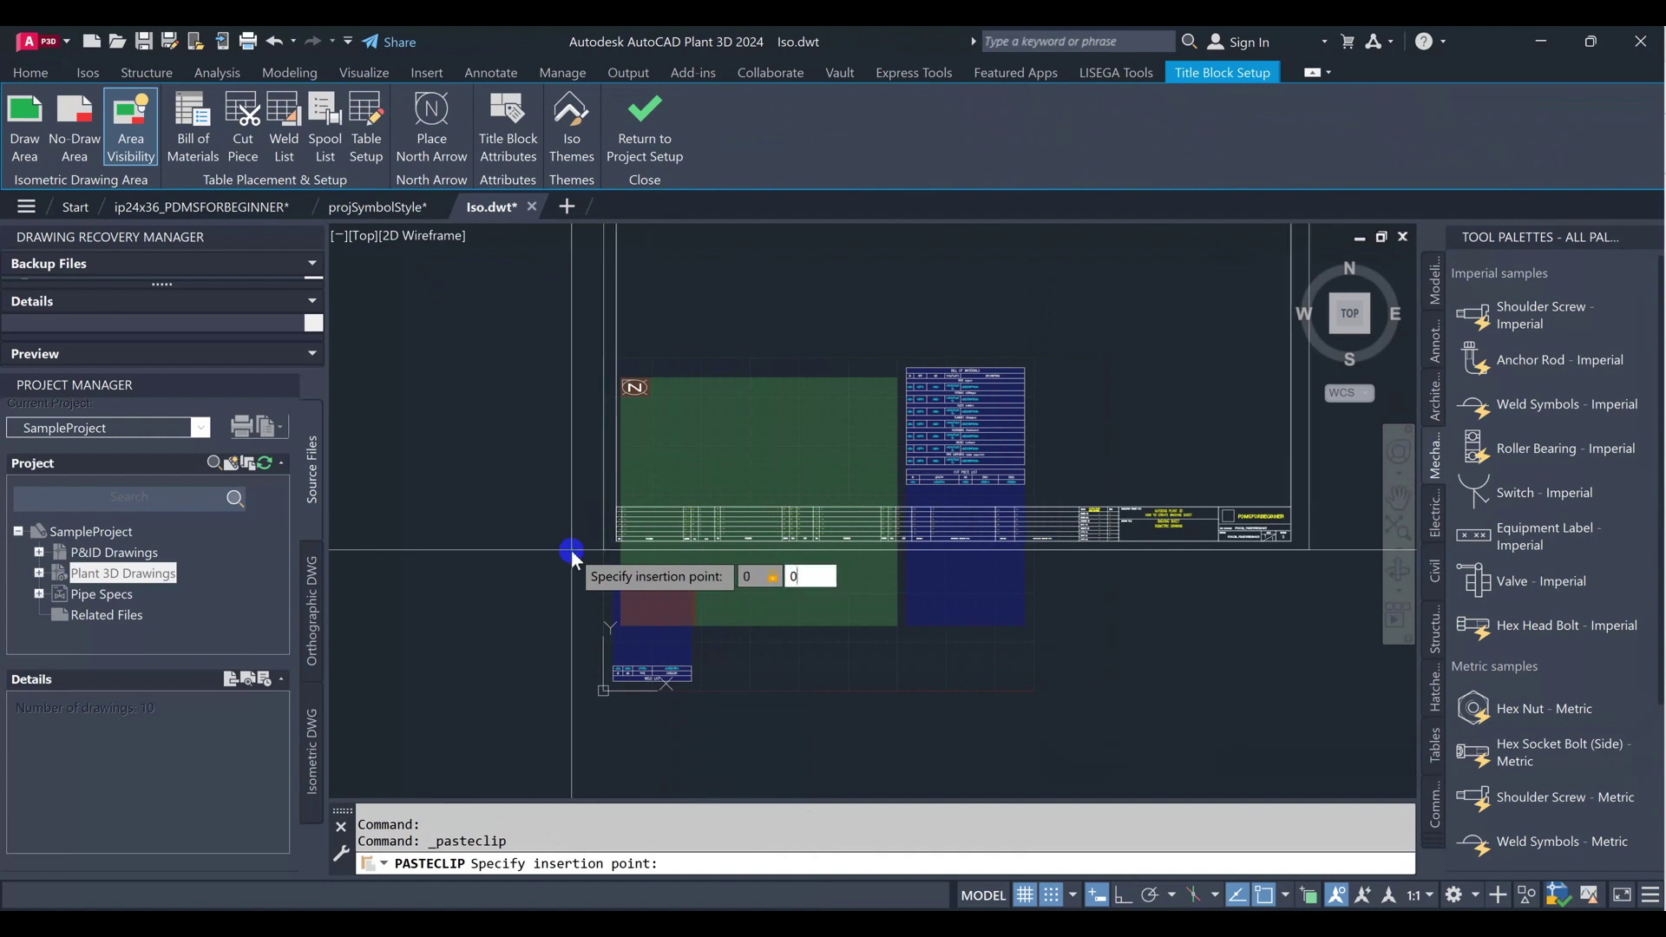
key(Tab)
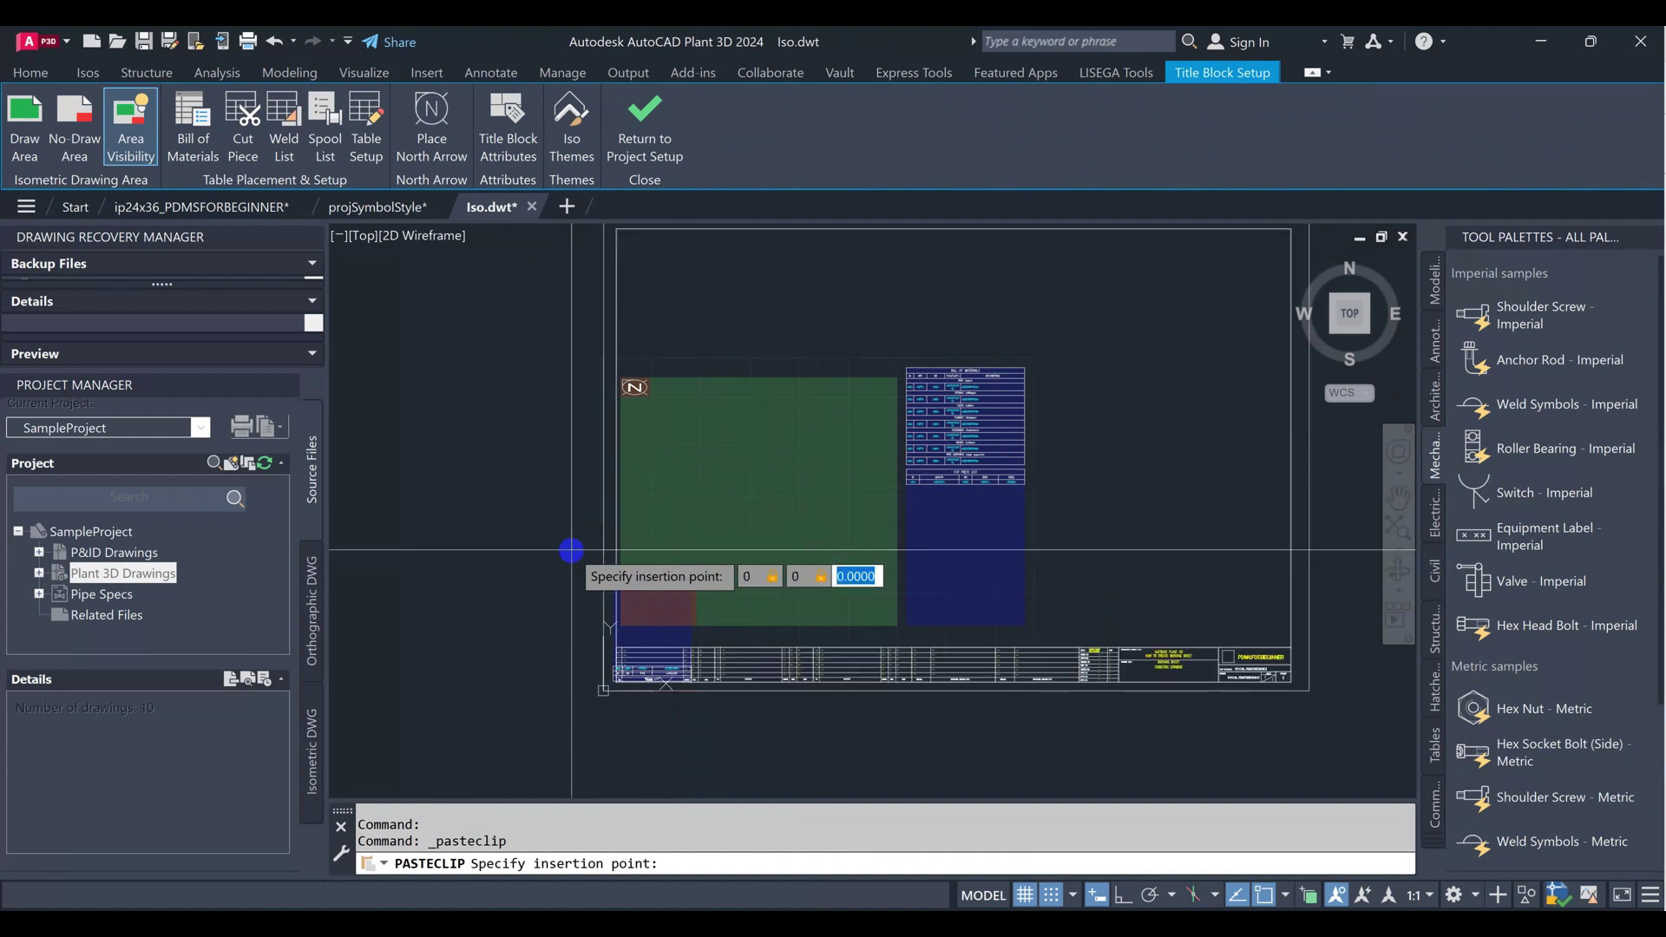
key(Return)
- List the pasted title block's properties in Iso.dwt to check its block name and insertion point
scroll(955, 608, down, 1)
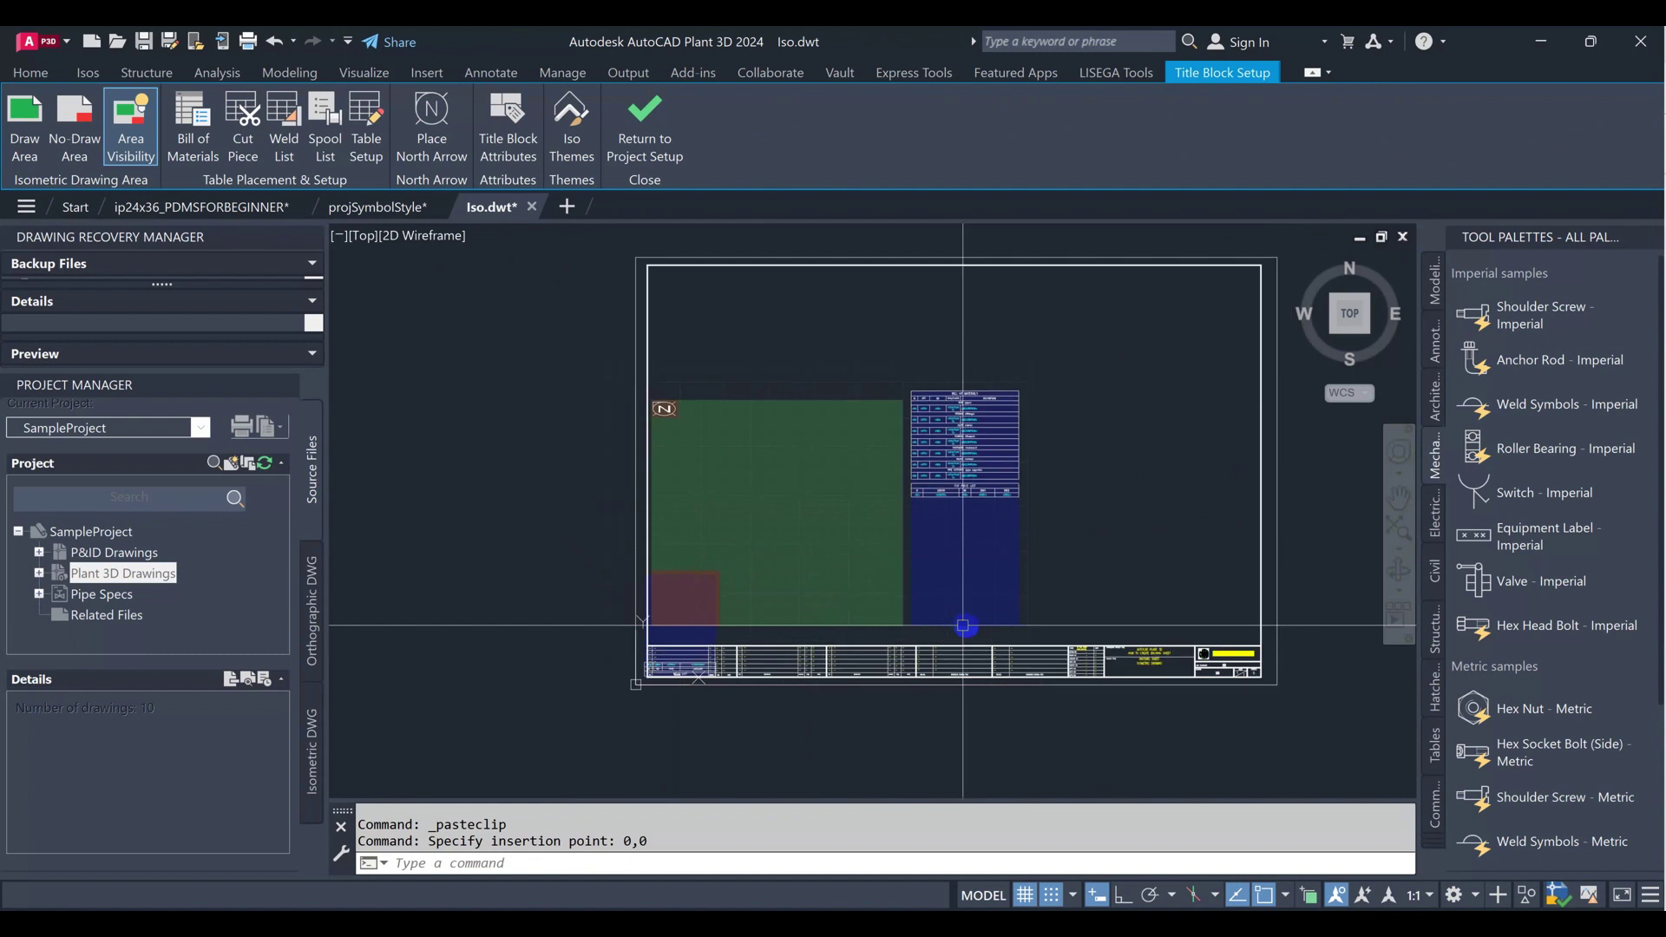
middle_drag(1053, 632, 825, 640)
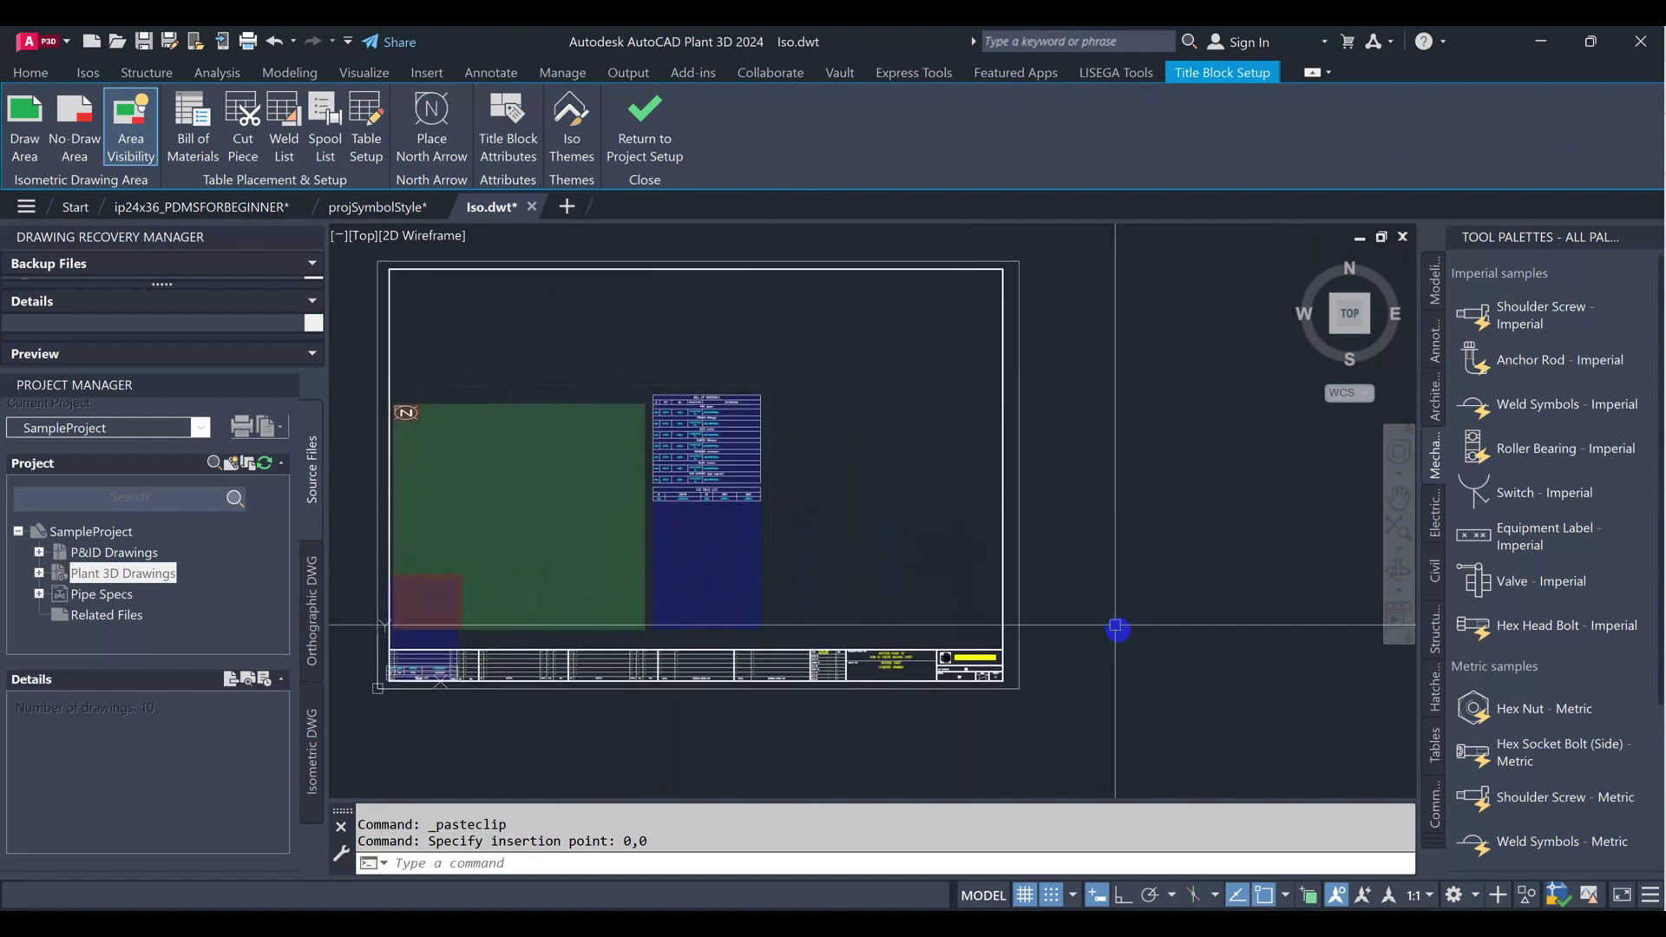
text(ST)
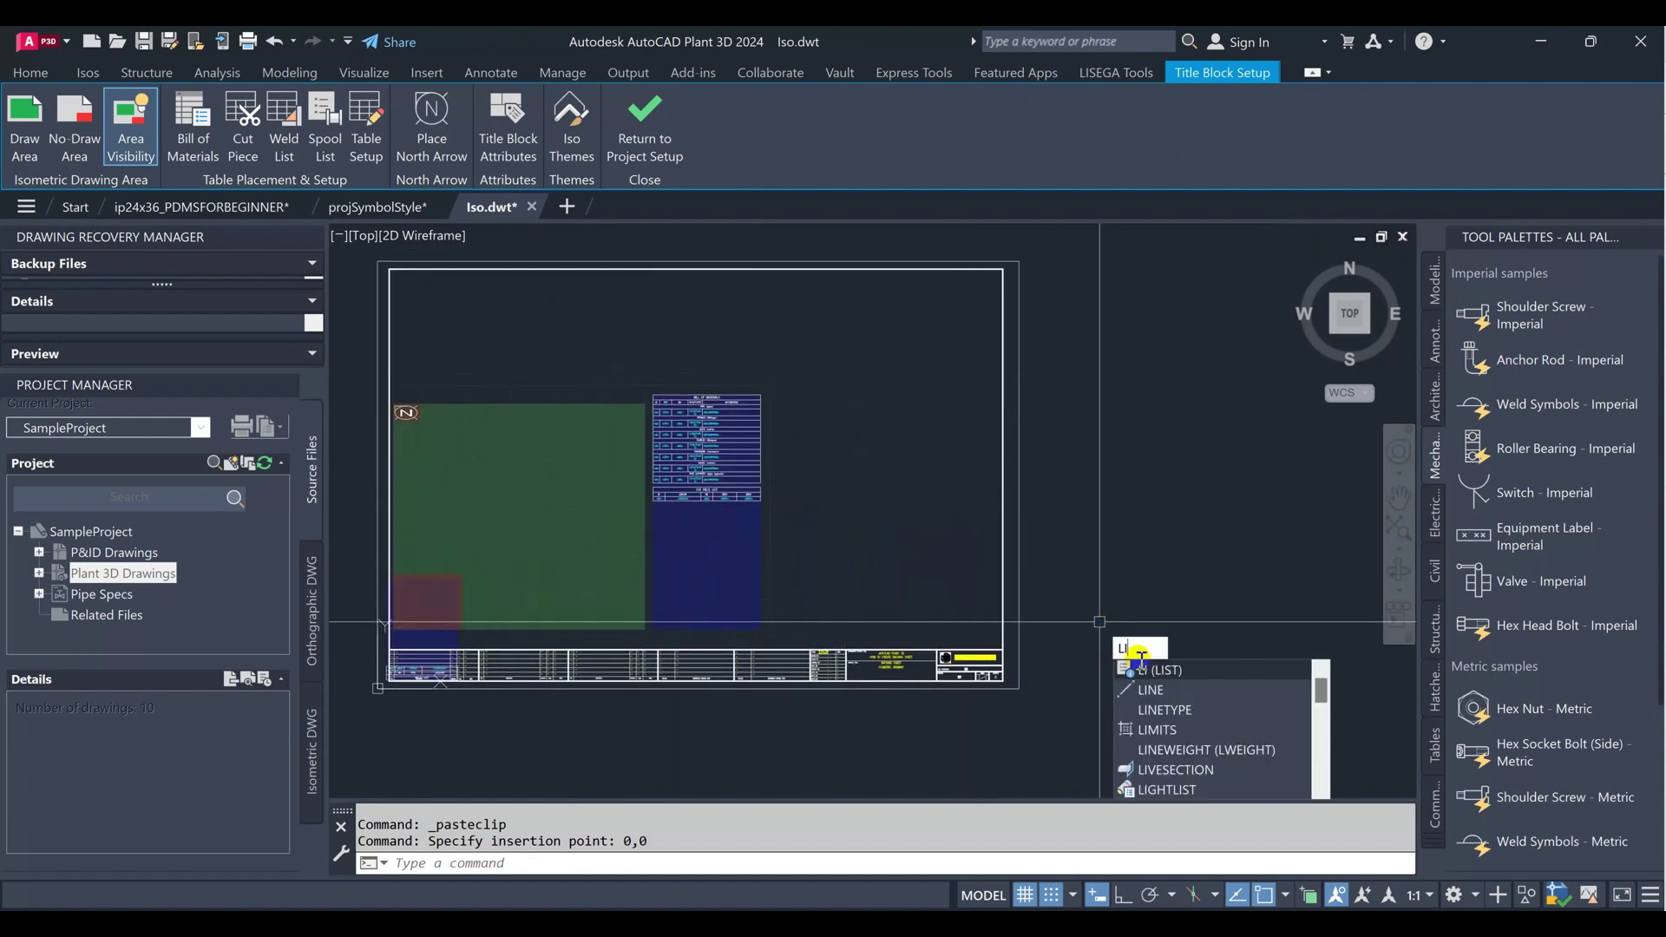
key(Return)
click(1153, 662)
click(927, 526)
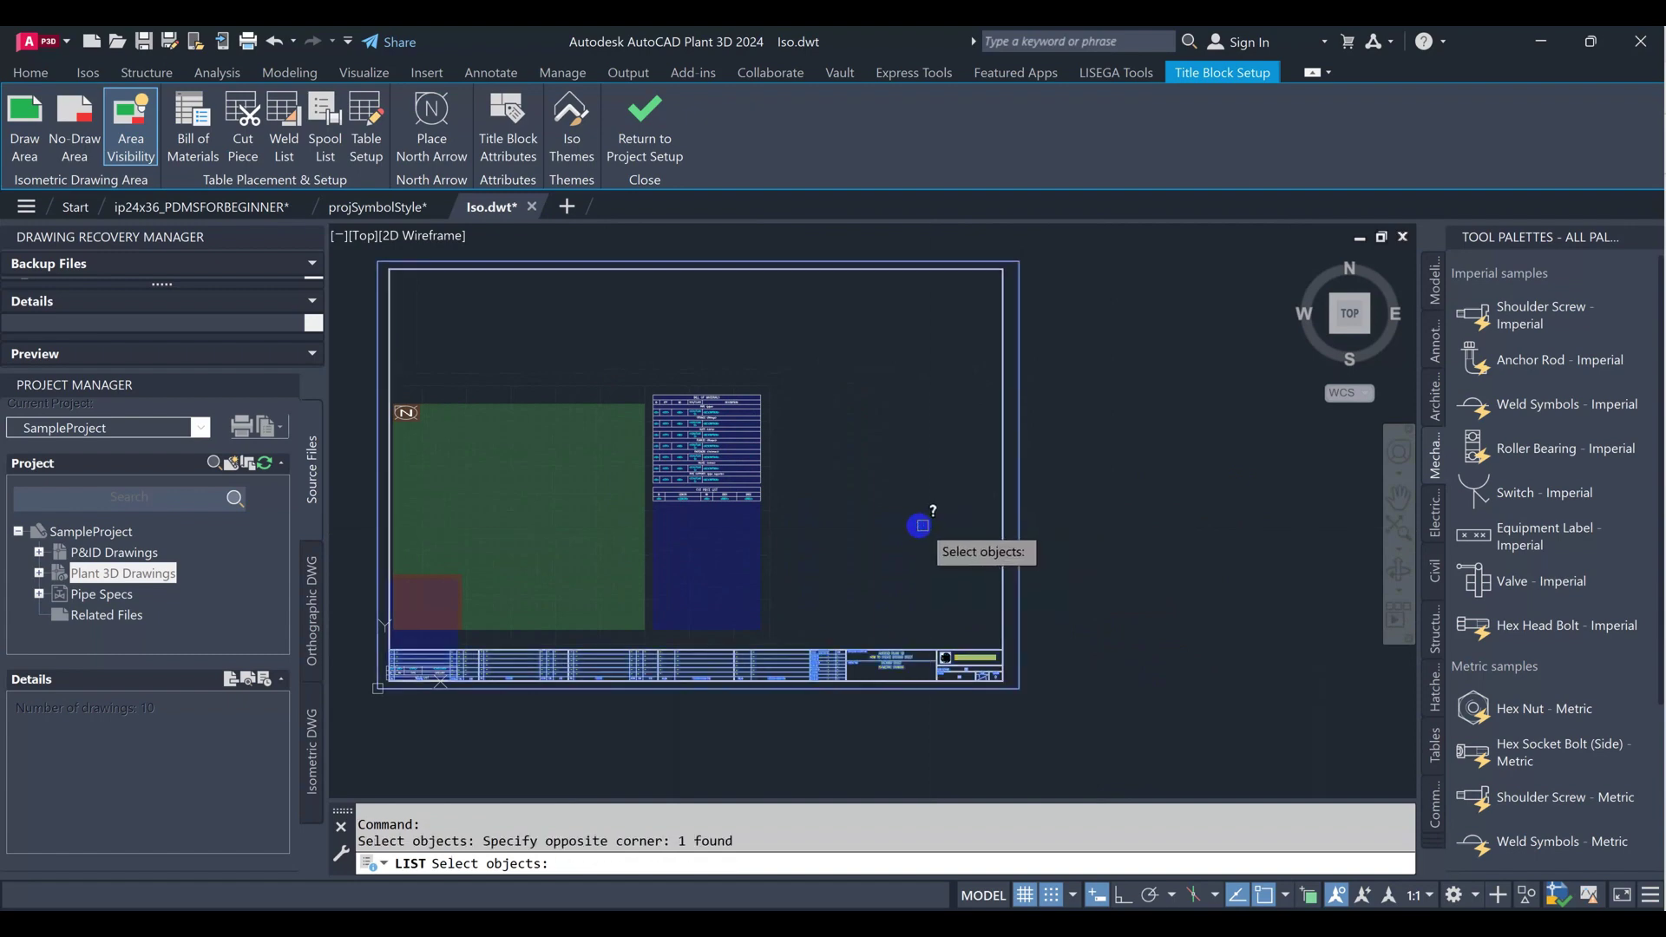
key(Return)
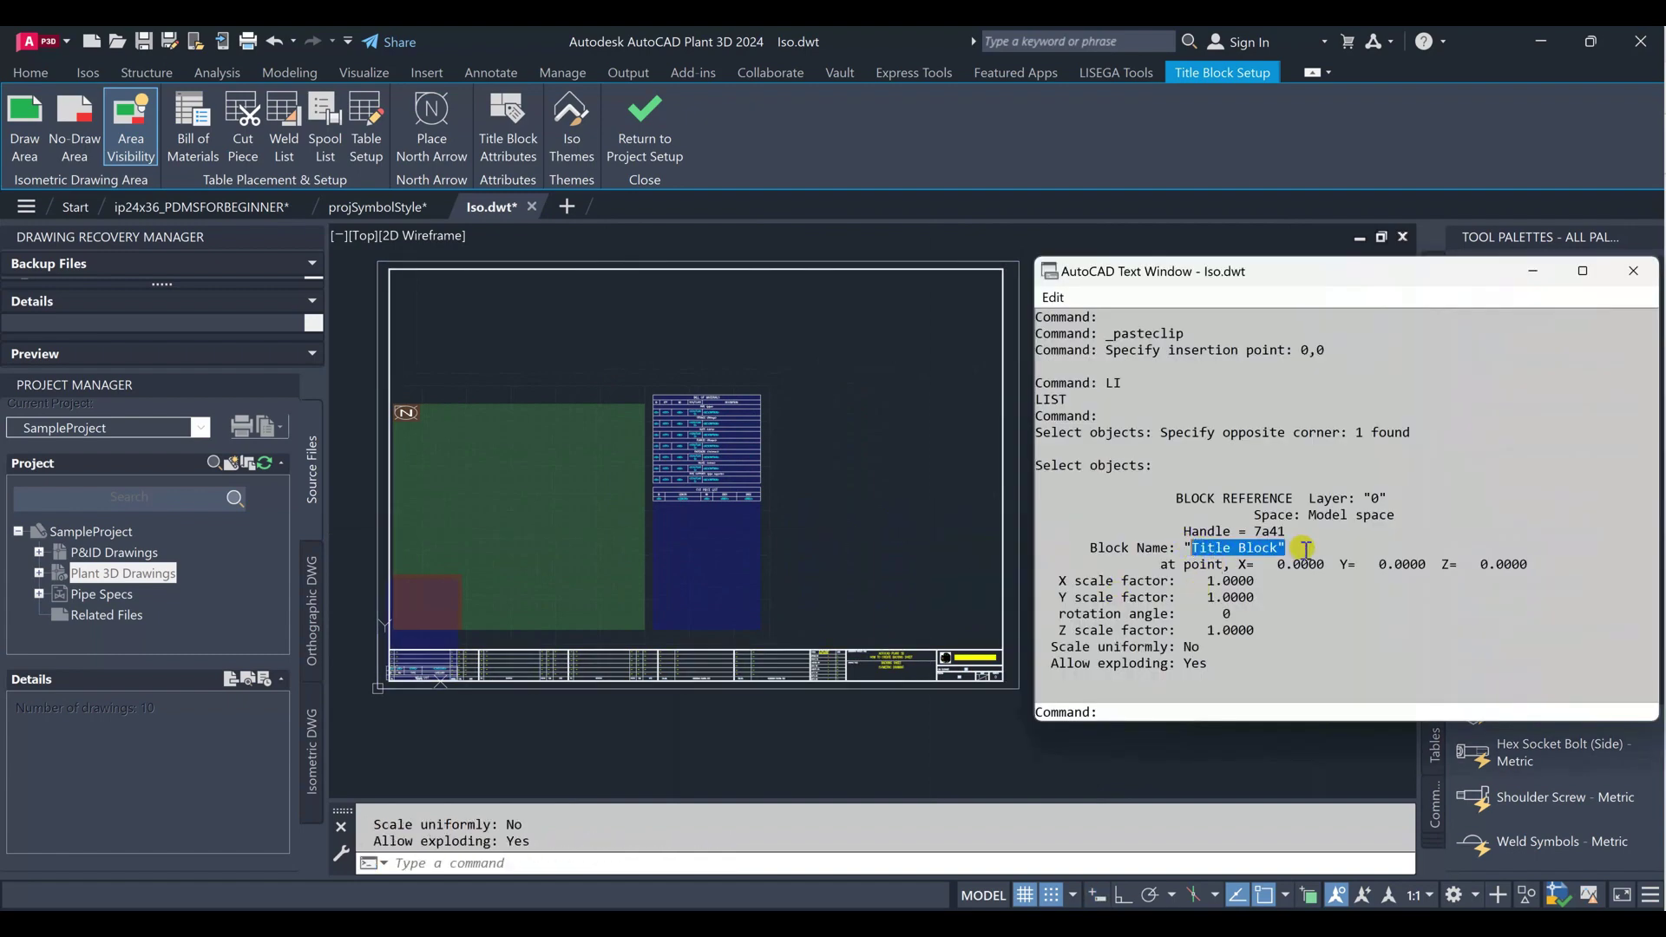
drag(1555, 569, 1218, 557)
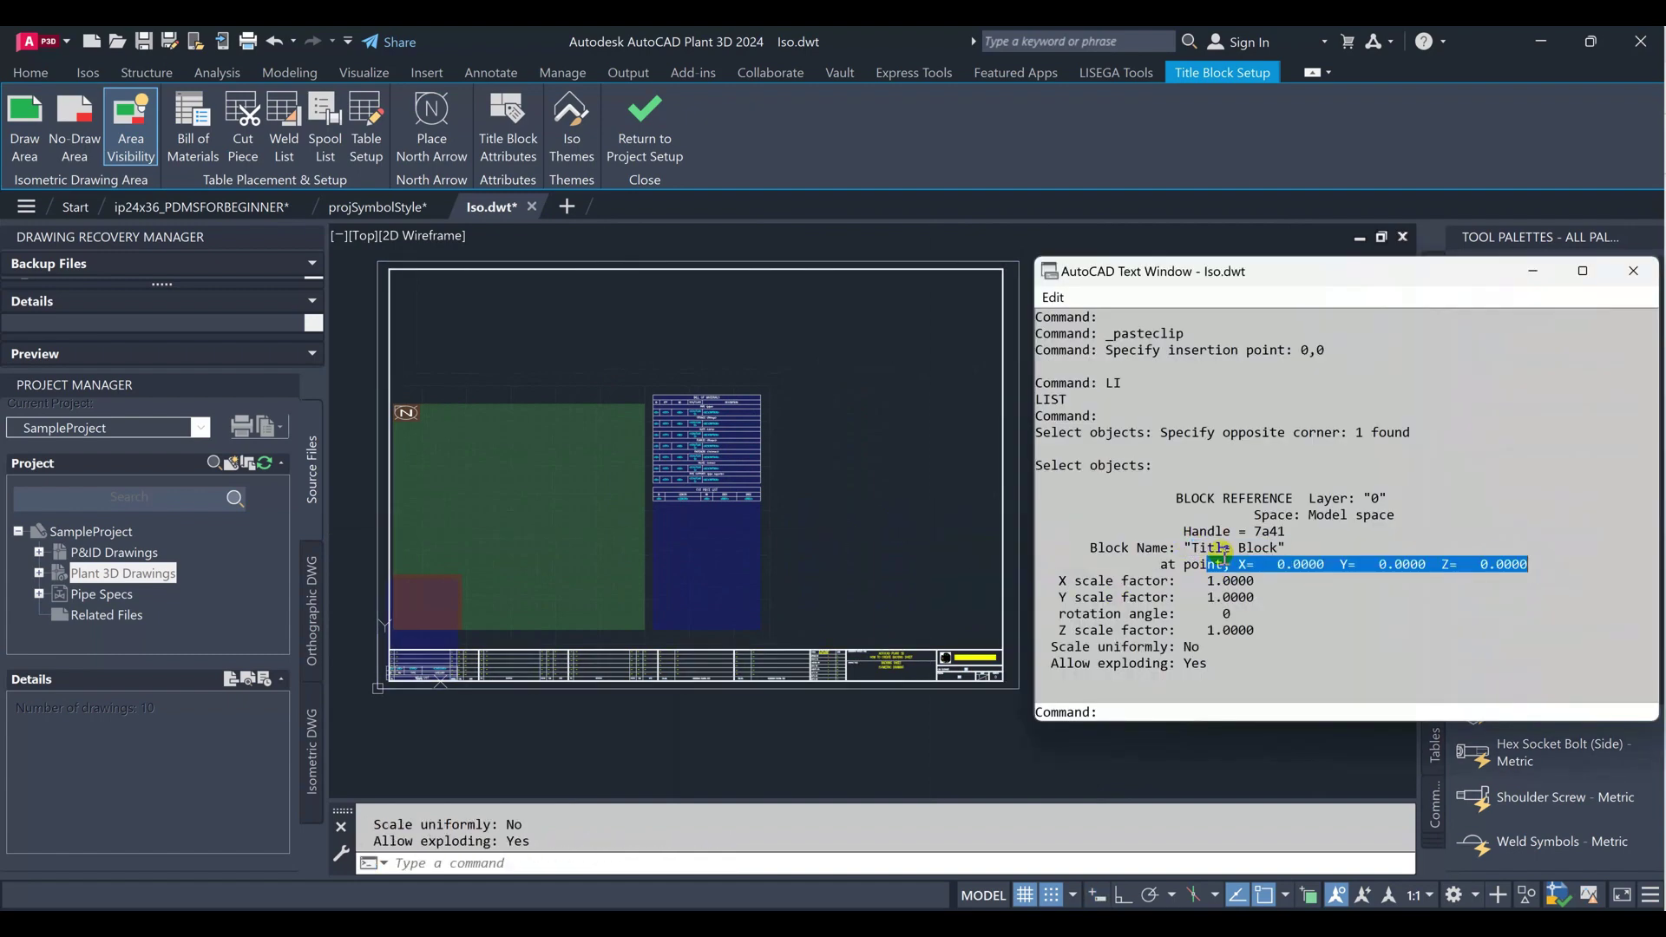
click(1632, 277)
- Move the bill of materials and cut piece table area into the upper-right corner of the sheet's inner border
scroll(721, 512, up, 1)
scroll(716, 534, down, 1)
click(675, 547)
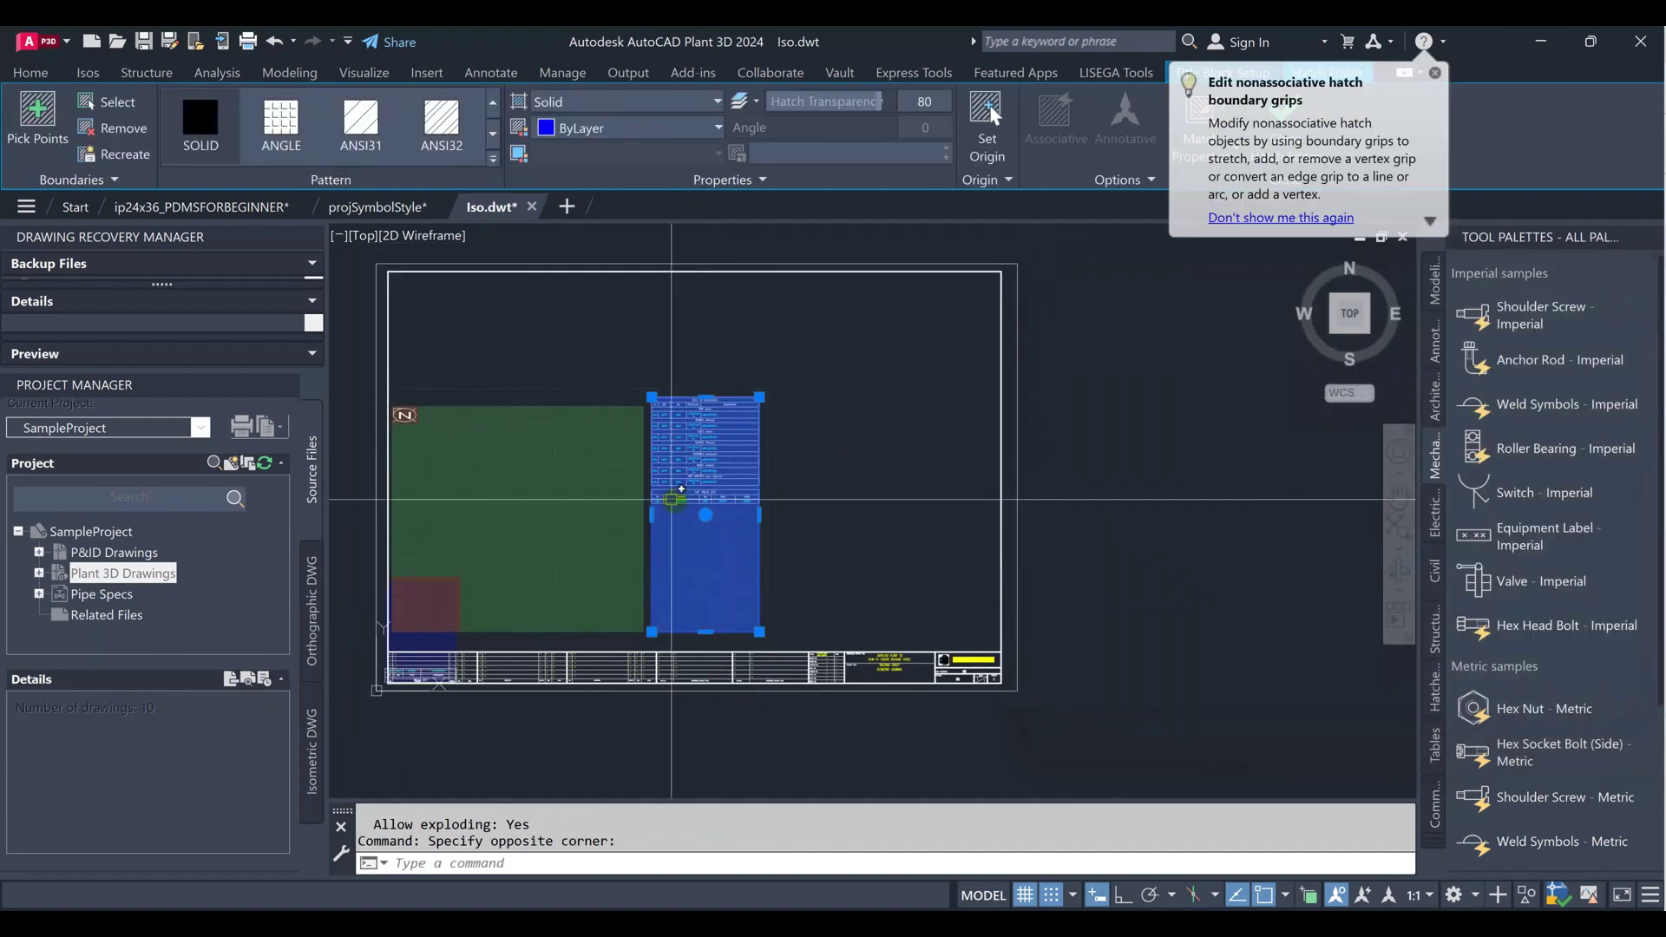
click(706, 514)
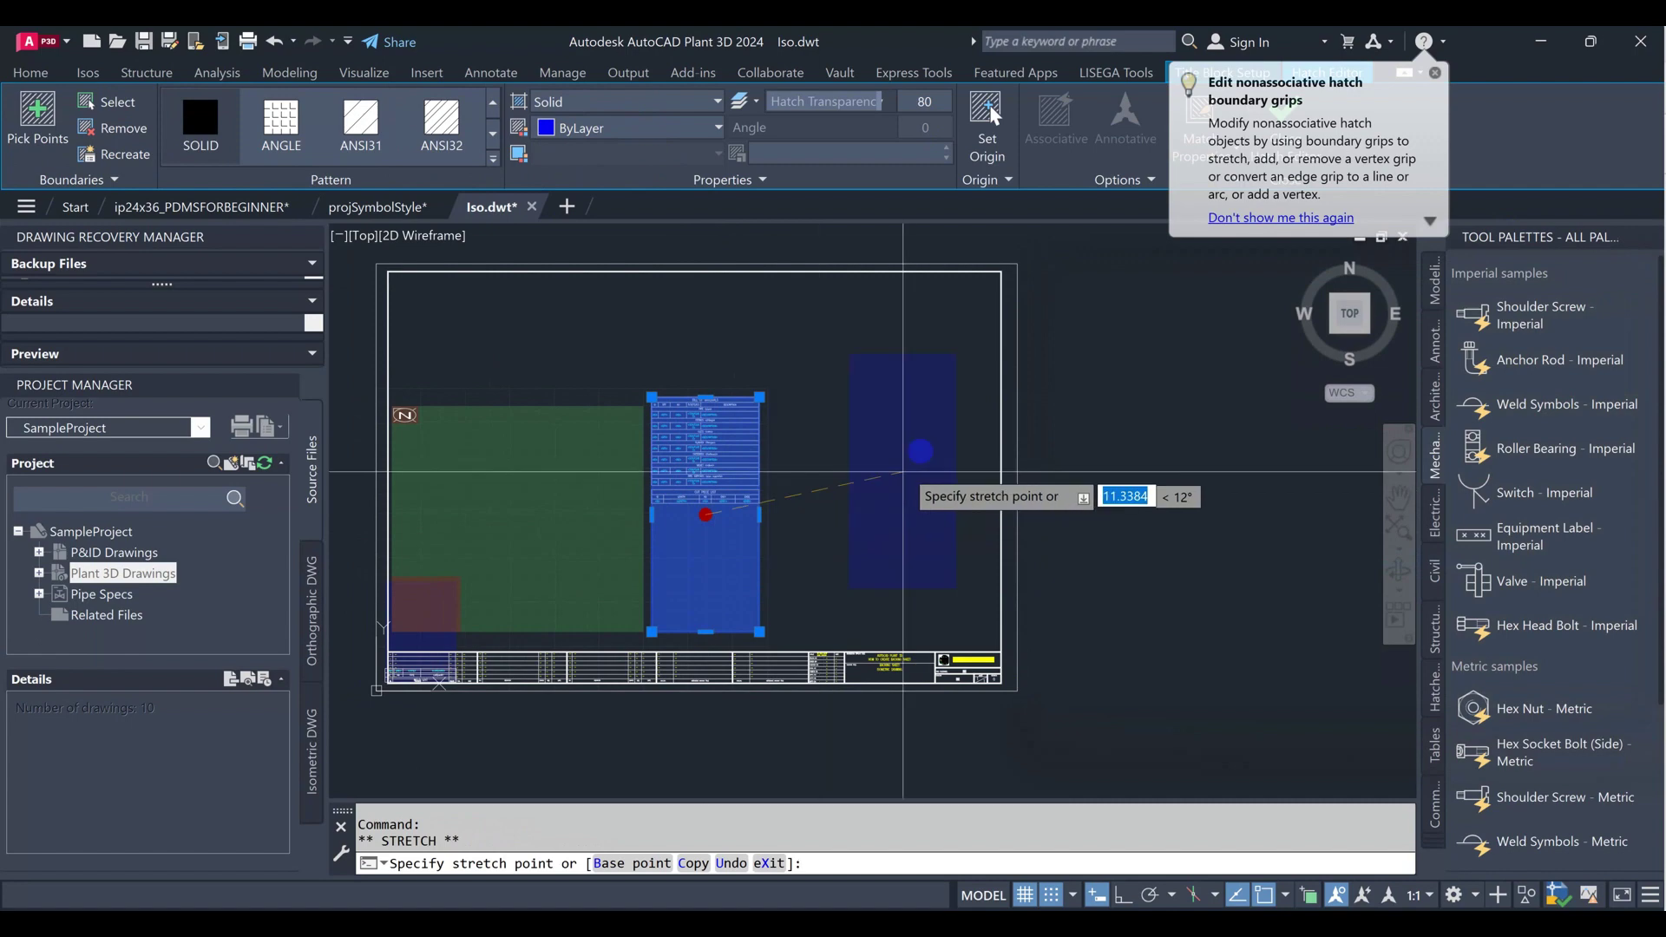
scroll(942, 392, up, 2)
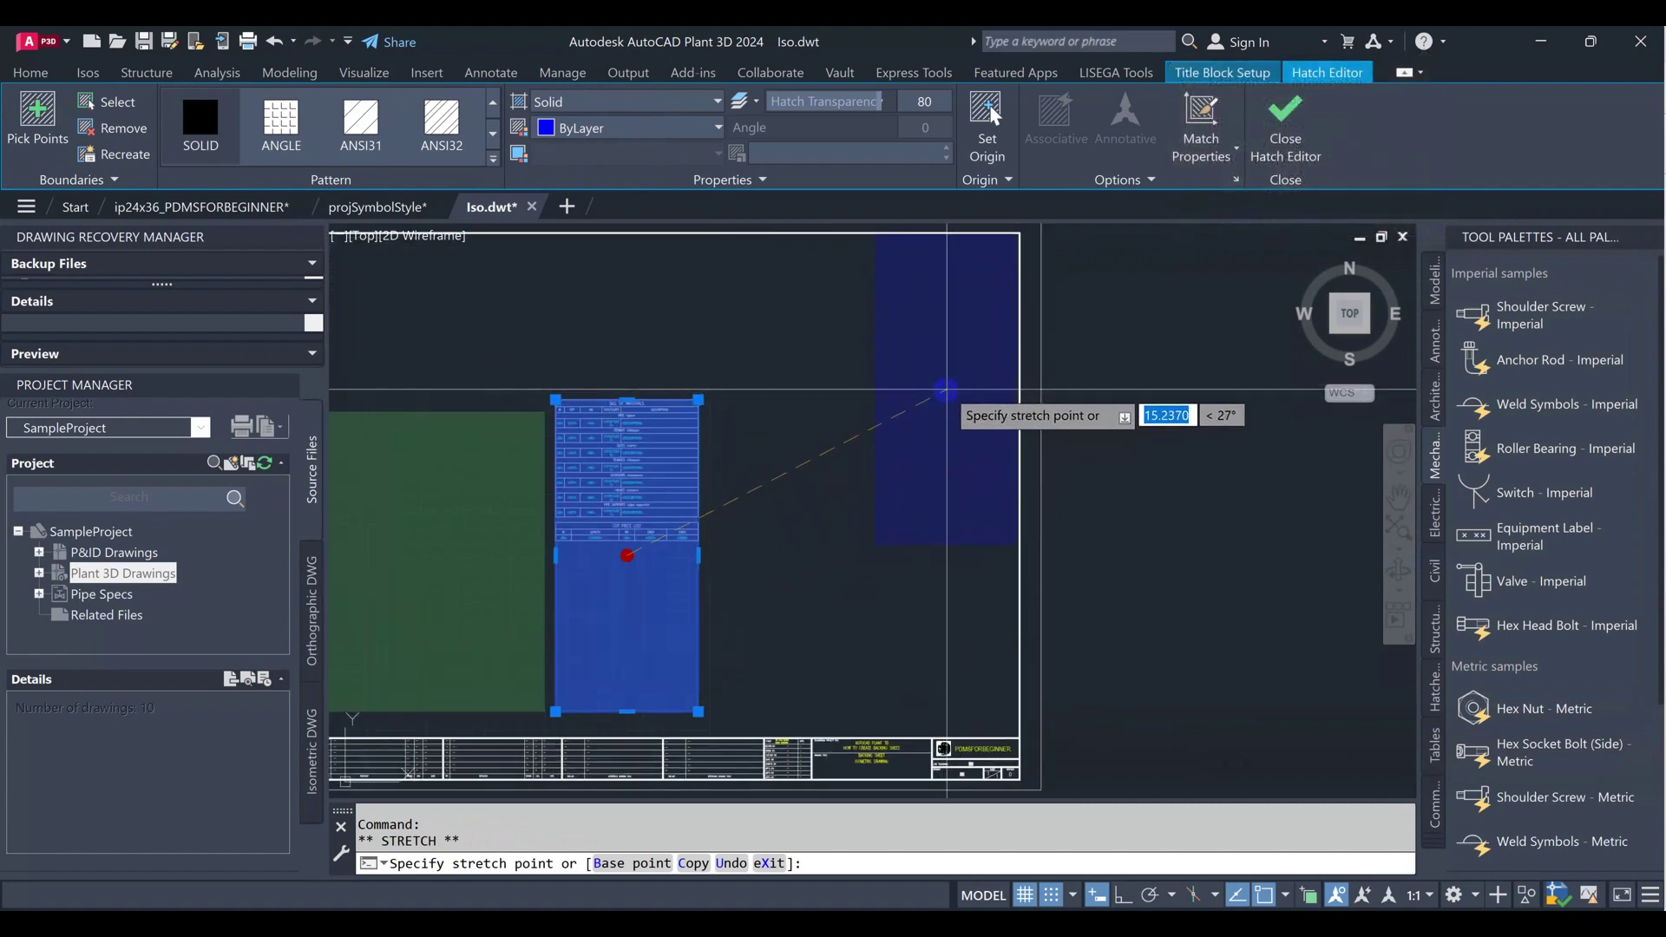
click(946, 391)
scroll(1051, 563, up, 2)
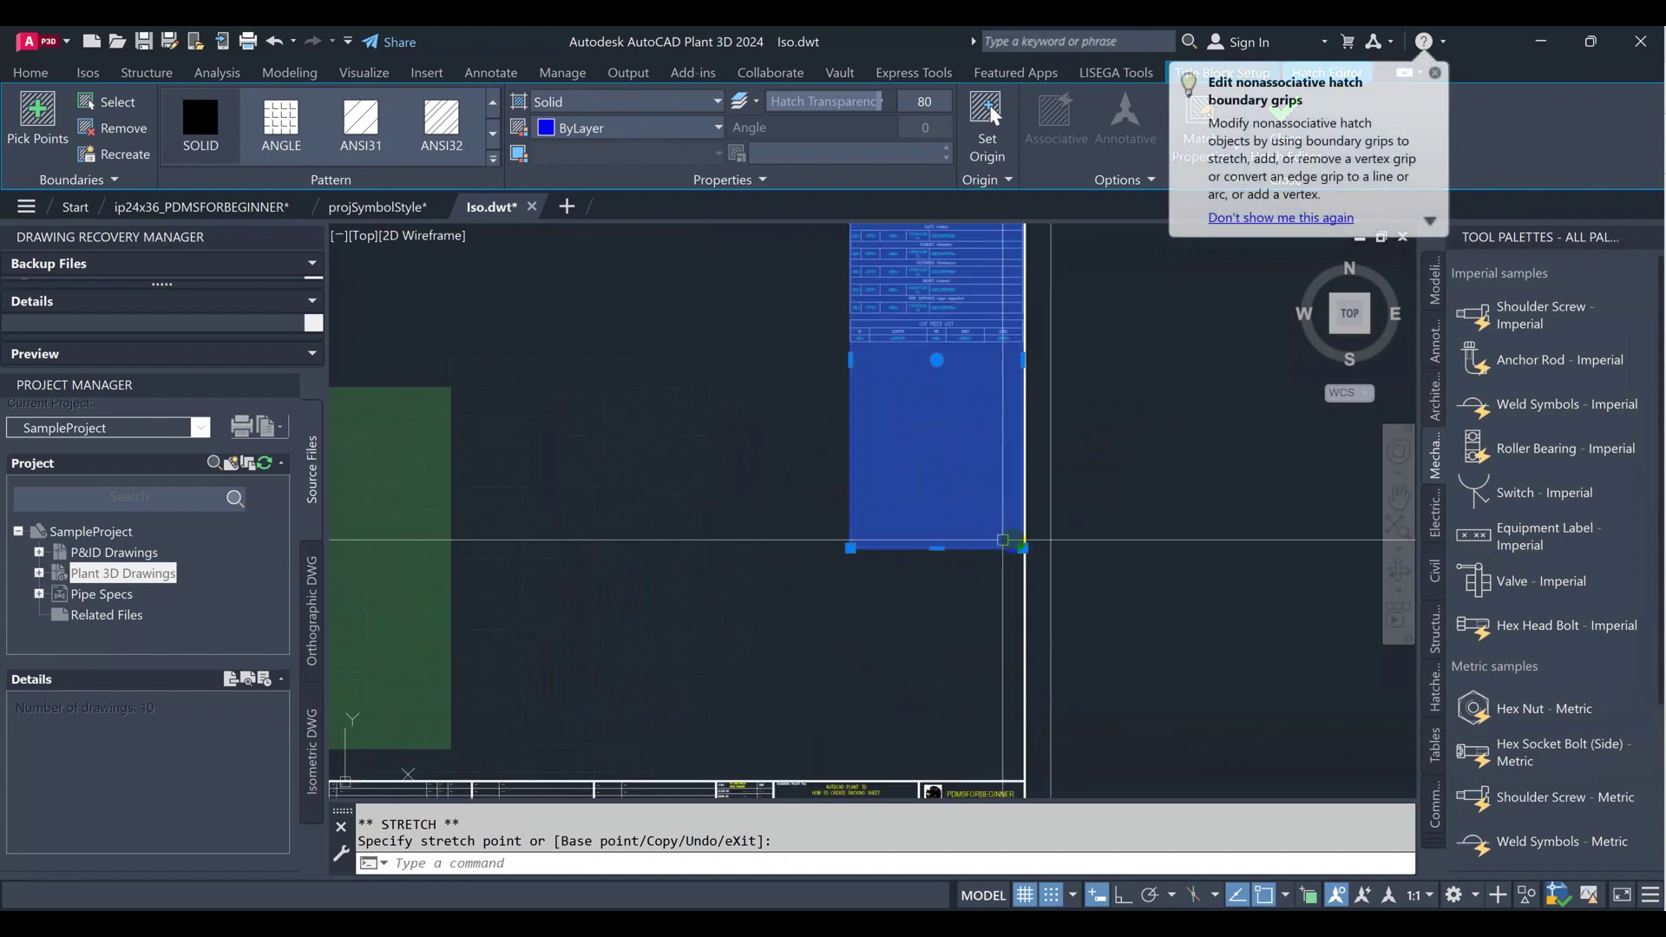
scroll(1051, 562, down, 5)
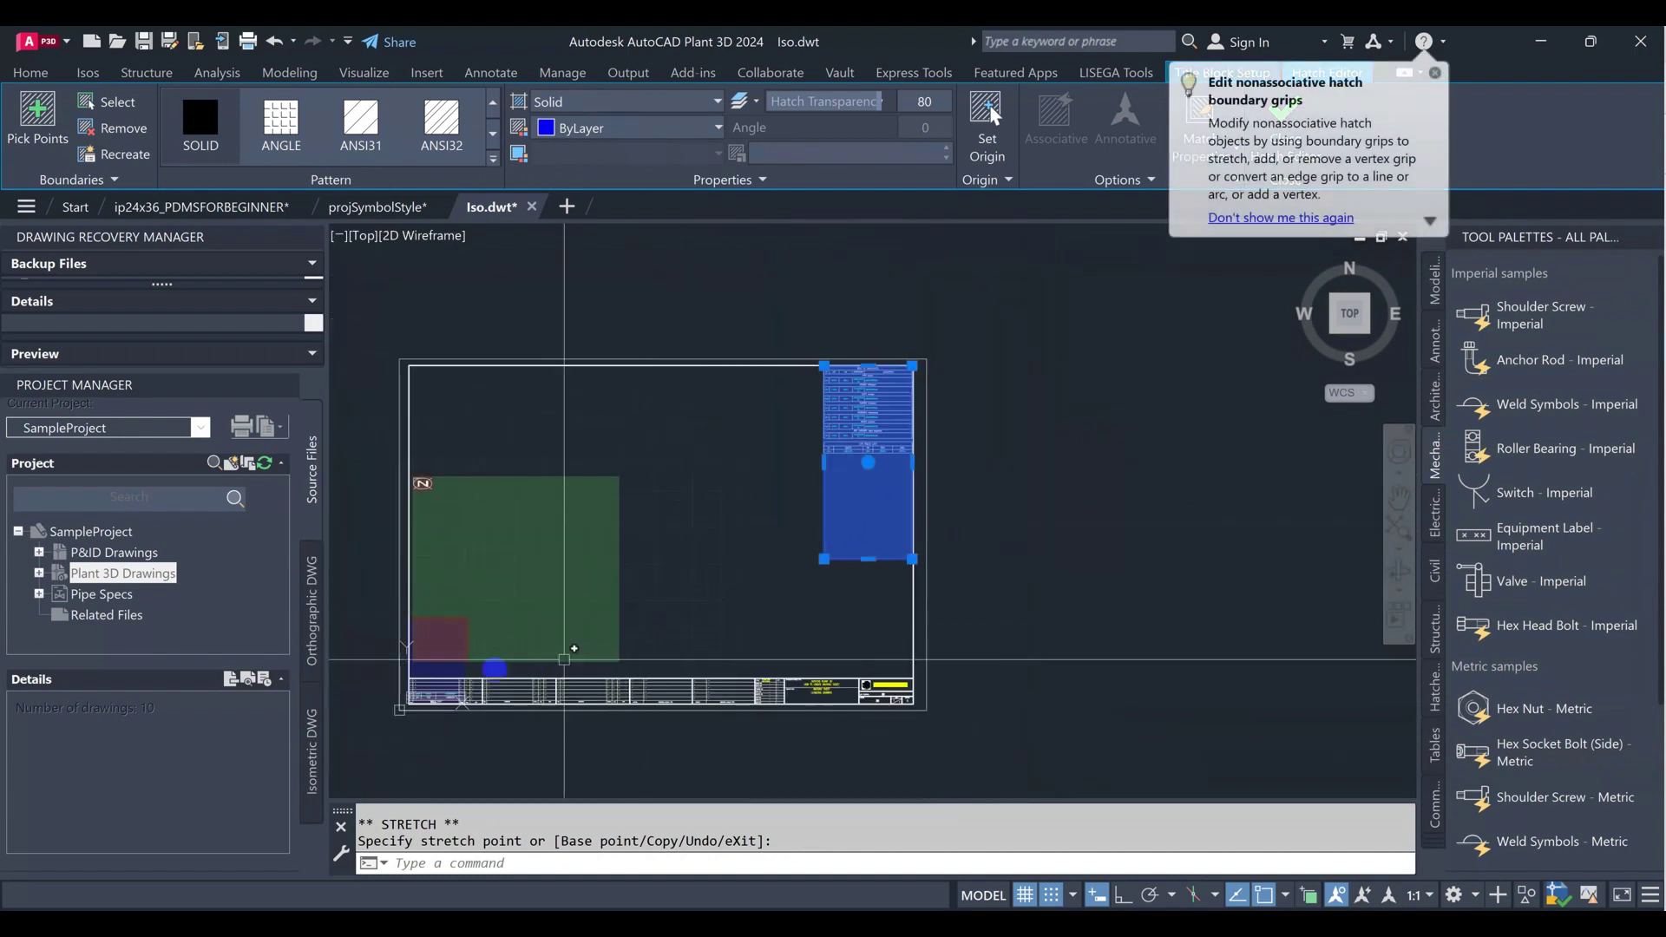
scroll(450, 665, up, 1)
key(Escape)
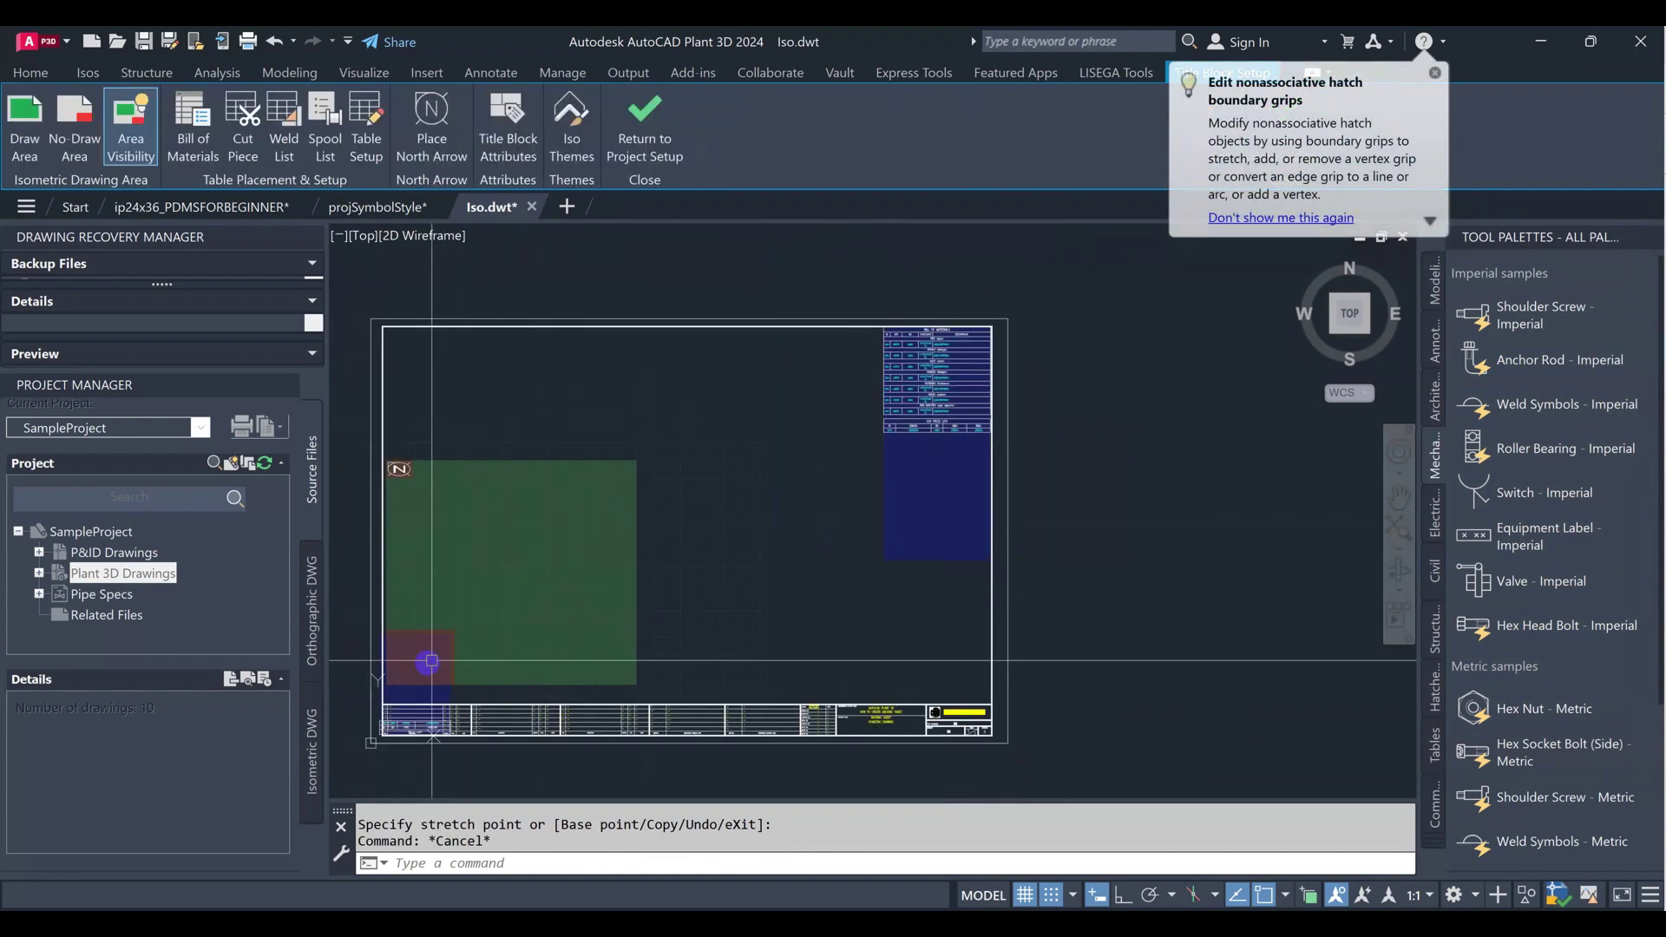
- Move the weld list table area to the lower-right of the sheet, against the border just above the title strip
click(422, 692)
click(426, 685)
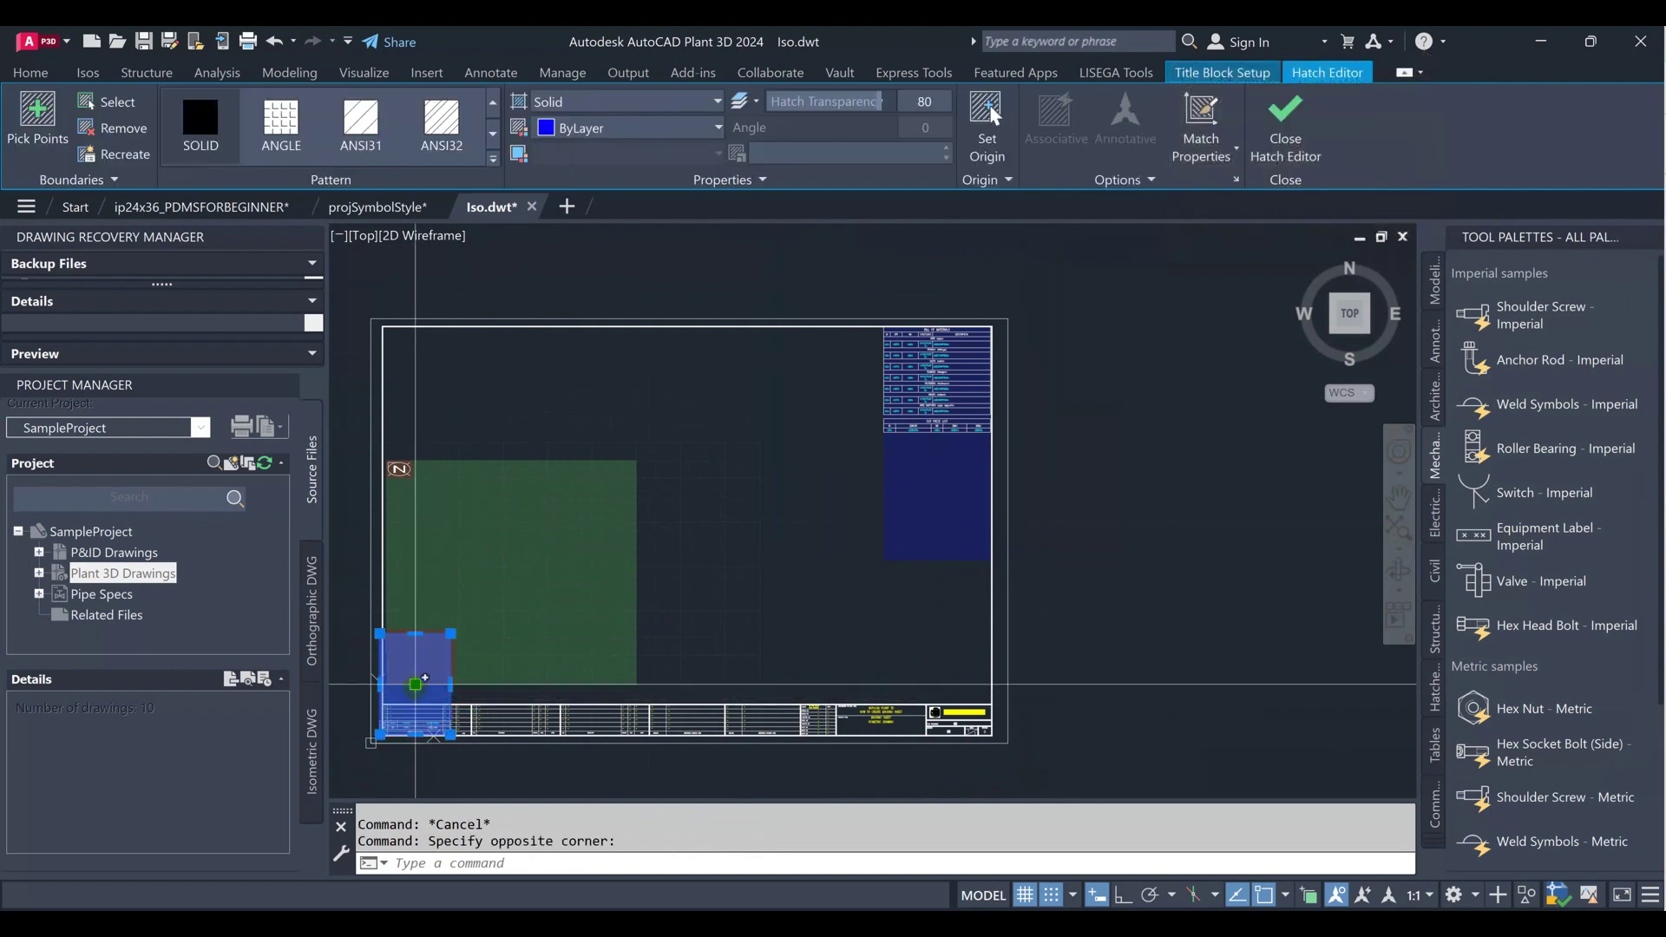
click(416, 684)
scroll(846, 643, up, 4)
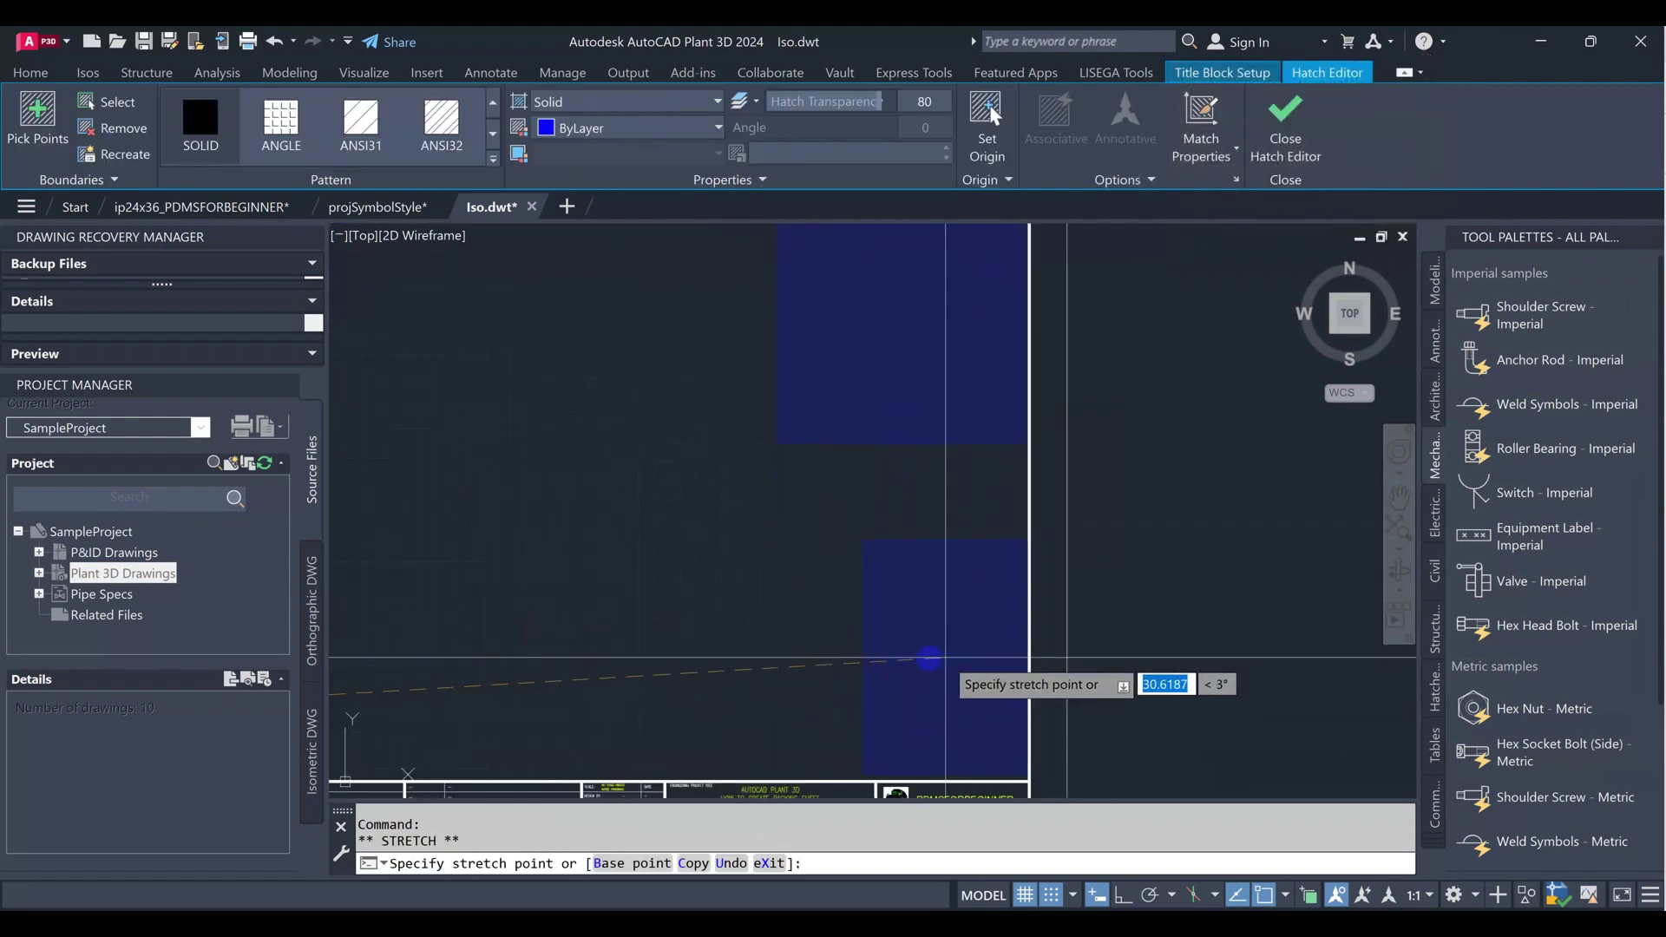
click(945, 658)
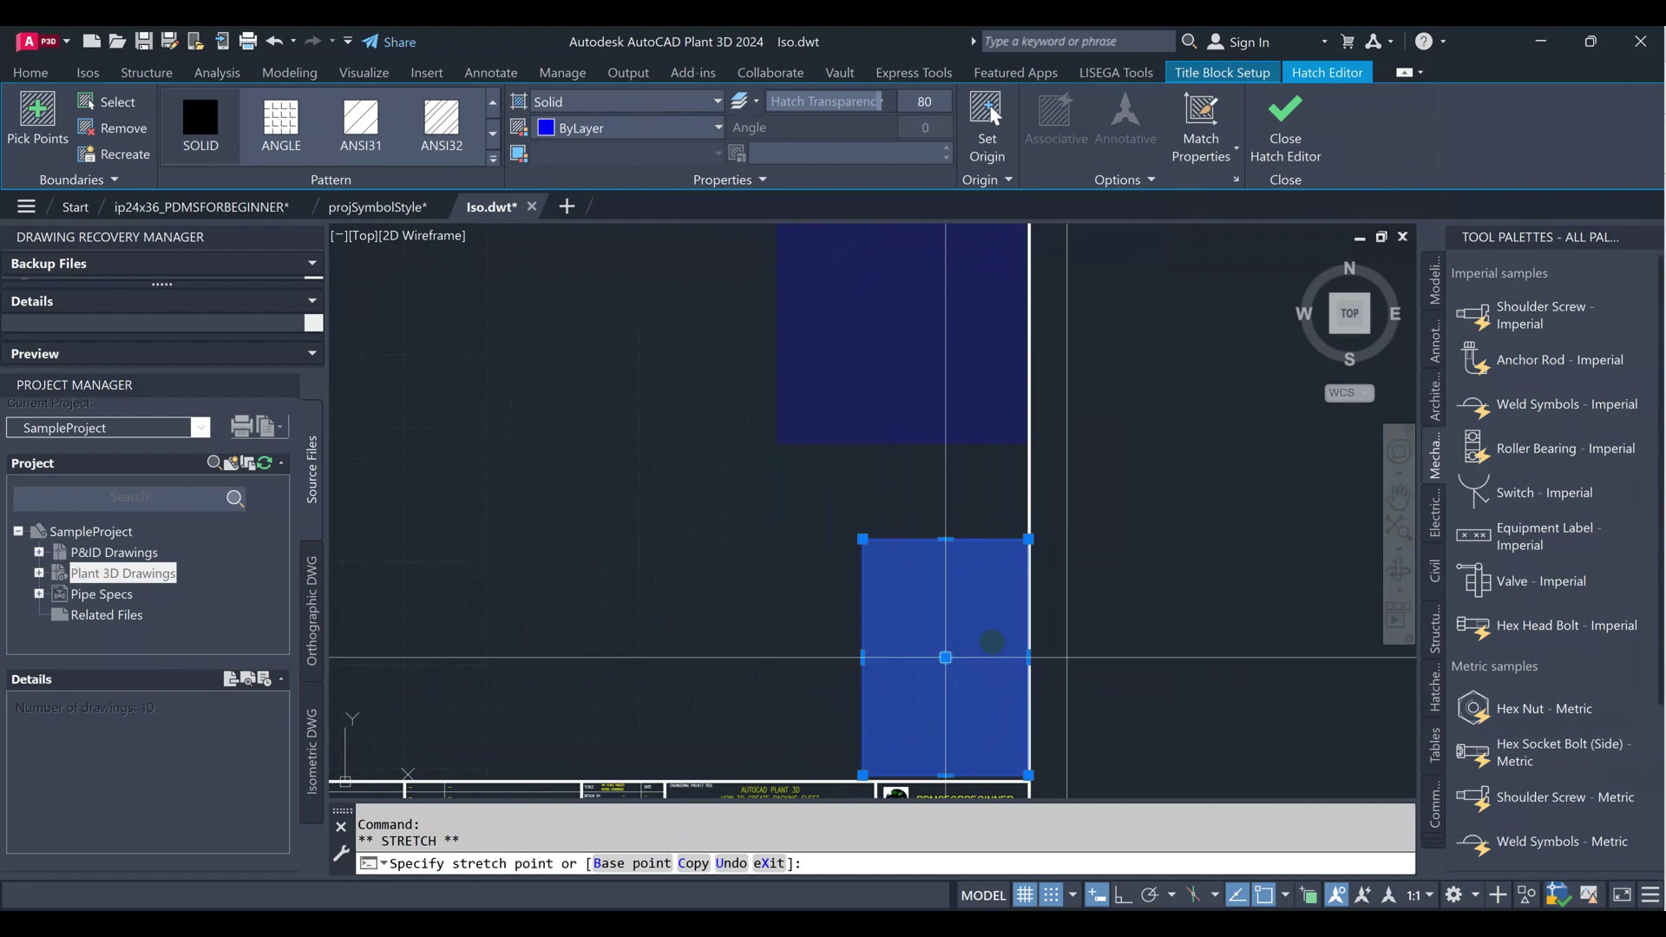
key(Escape)
- Delete the red no-draw area at the lower-left of the green drawing area
scroll(1076, 520, down, 4)
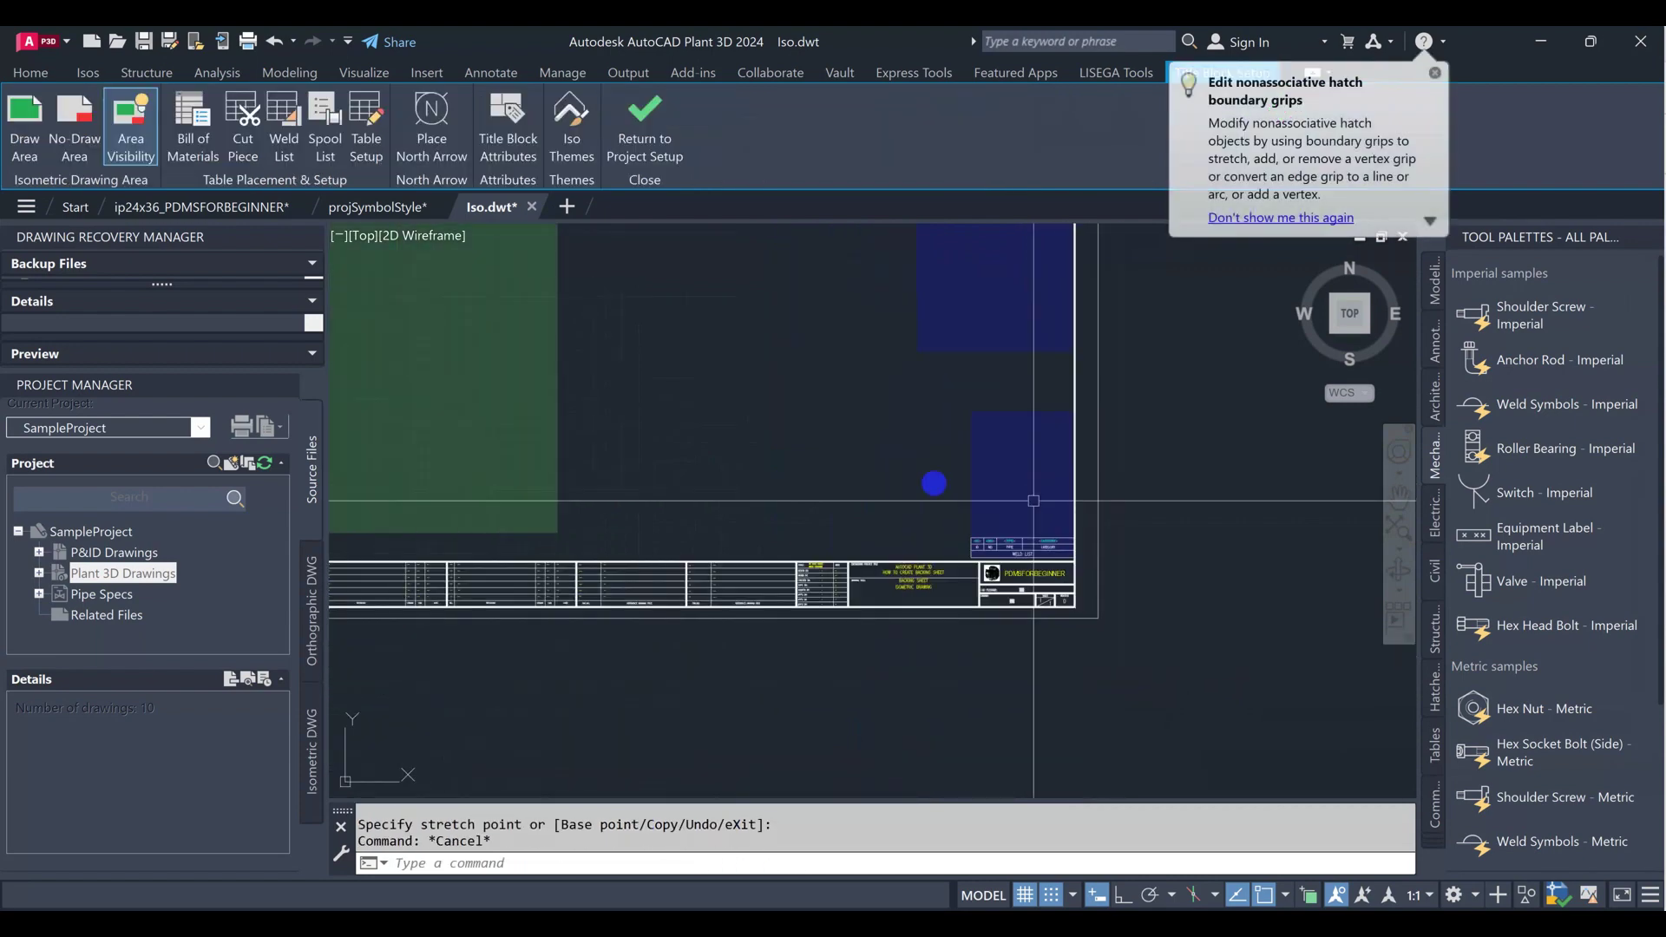
middle_drag(594, 395, 824, 460)
click(606, 566)
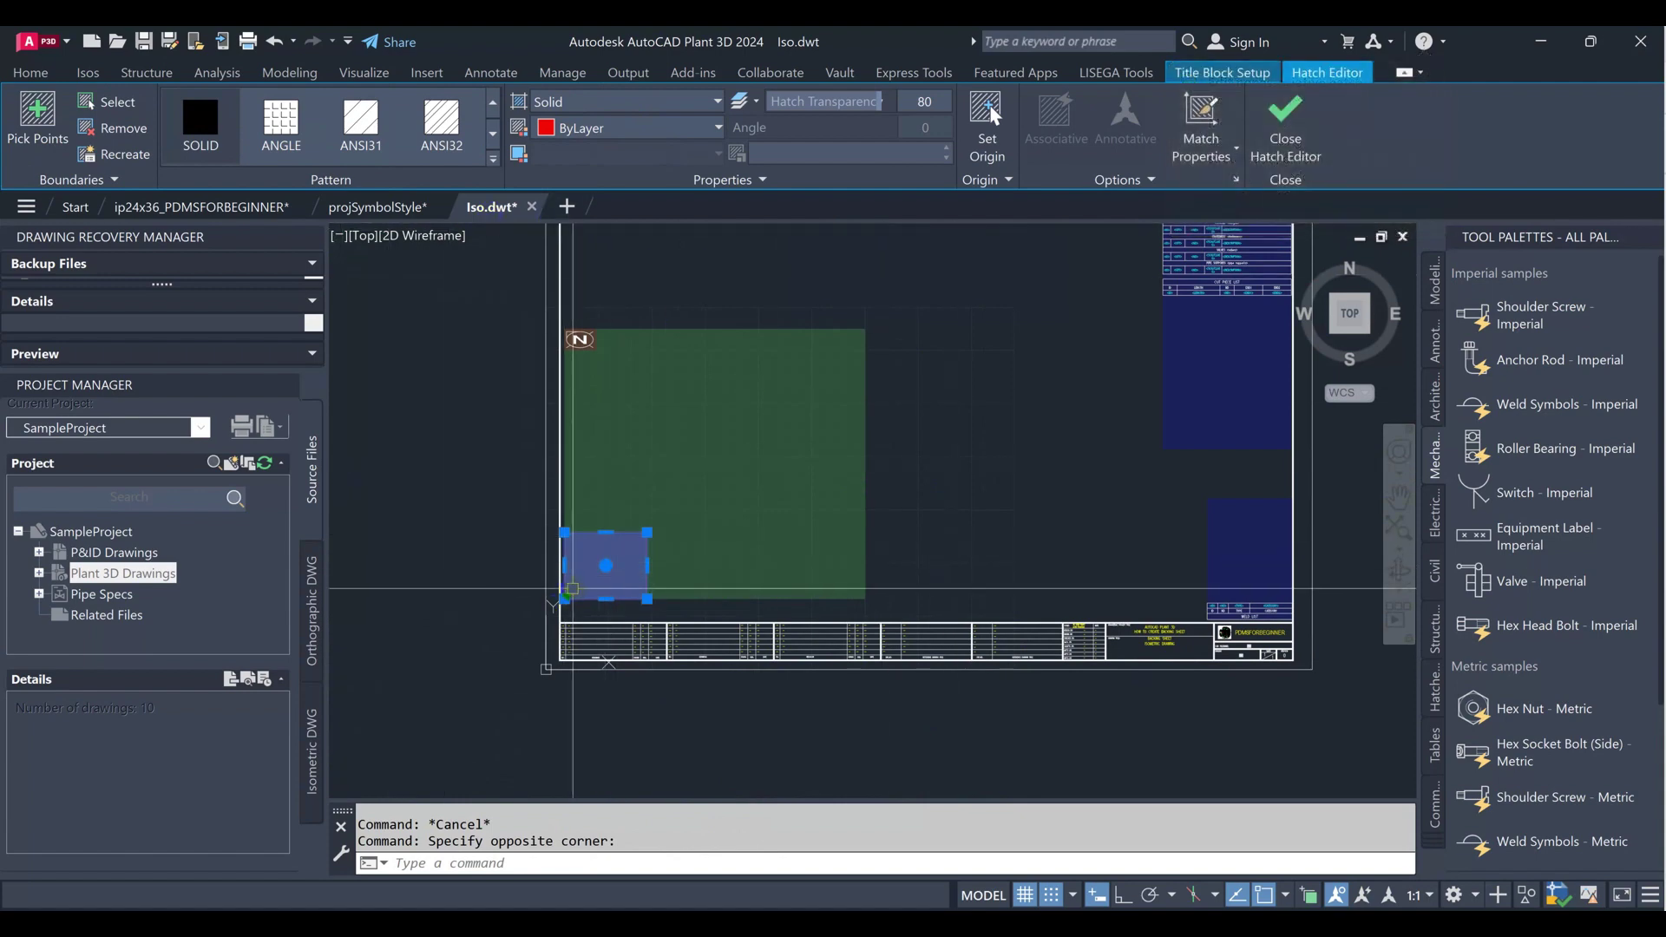
key(Escape)
click(607, 566)
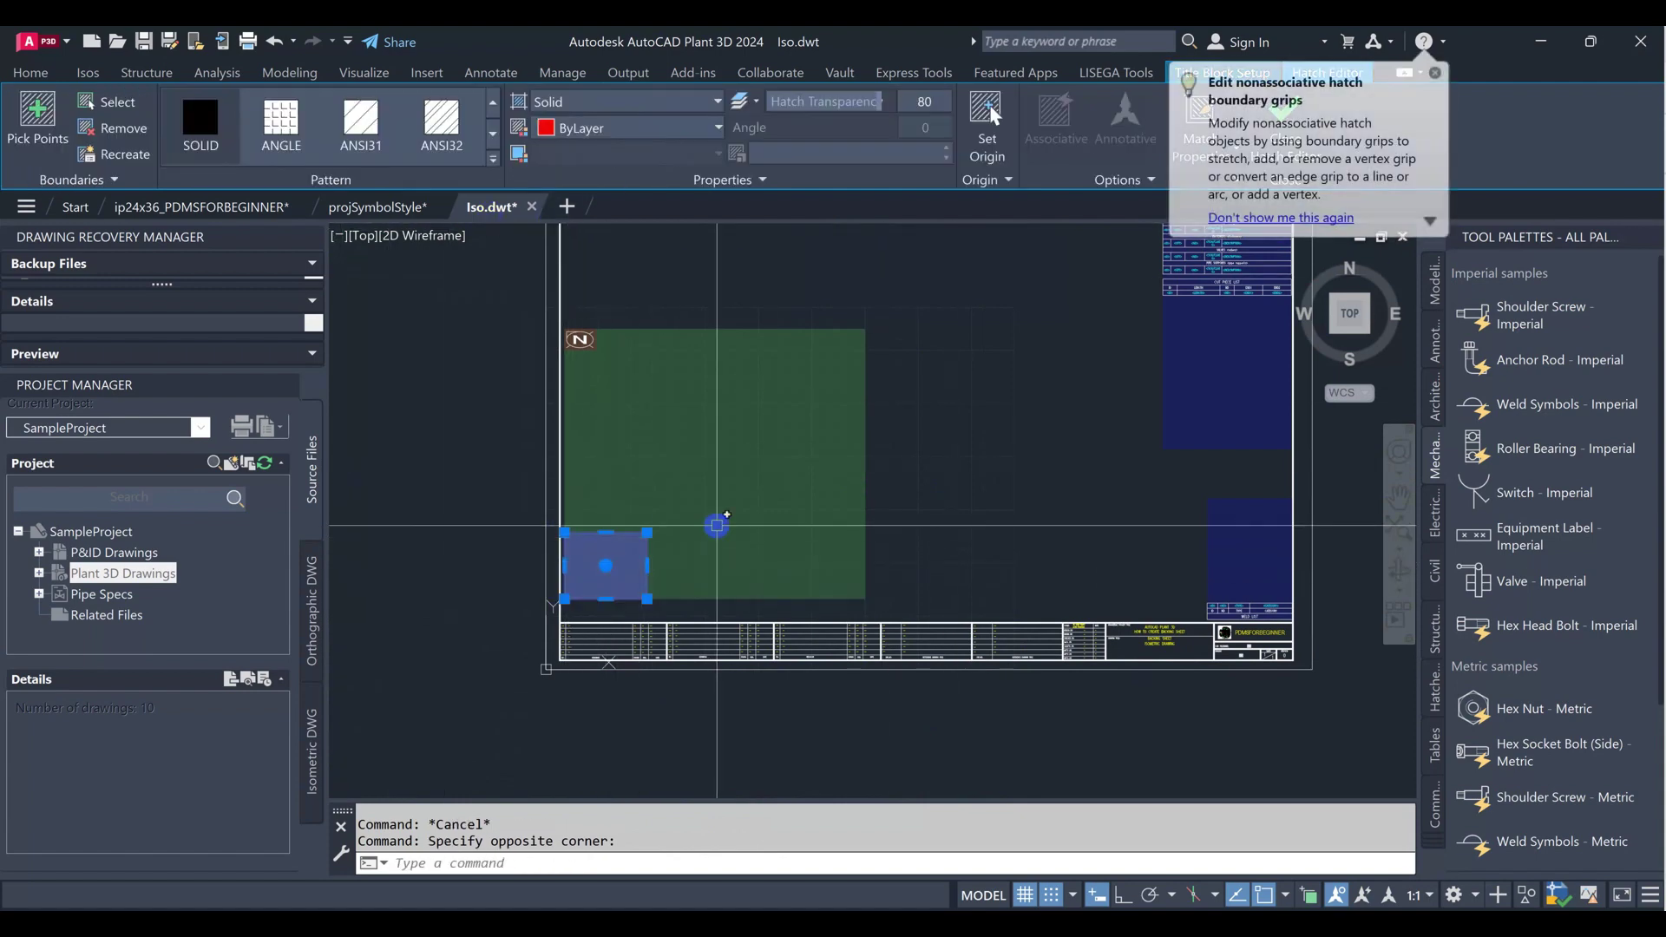
key(Delete)
- Move the green isometric drawing area toward the sheet's upper middle and stretch its right edge close to the table areas
scroll(726, 521, down, 2)
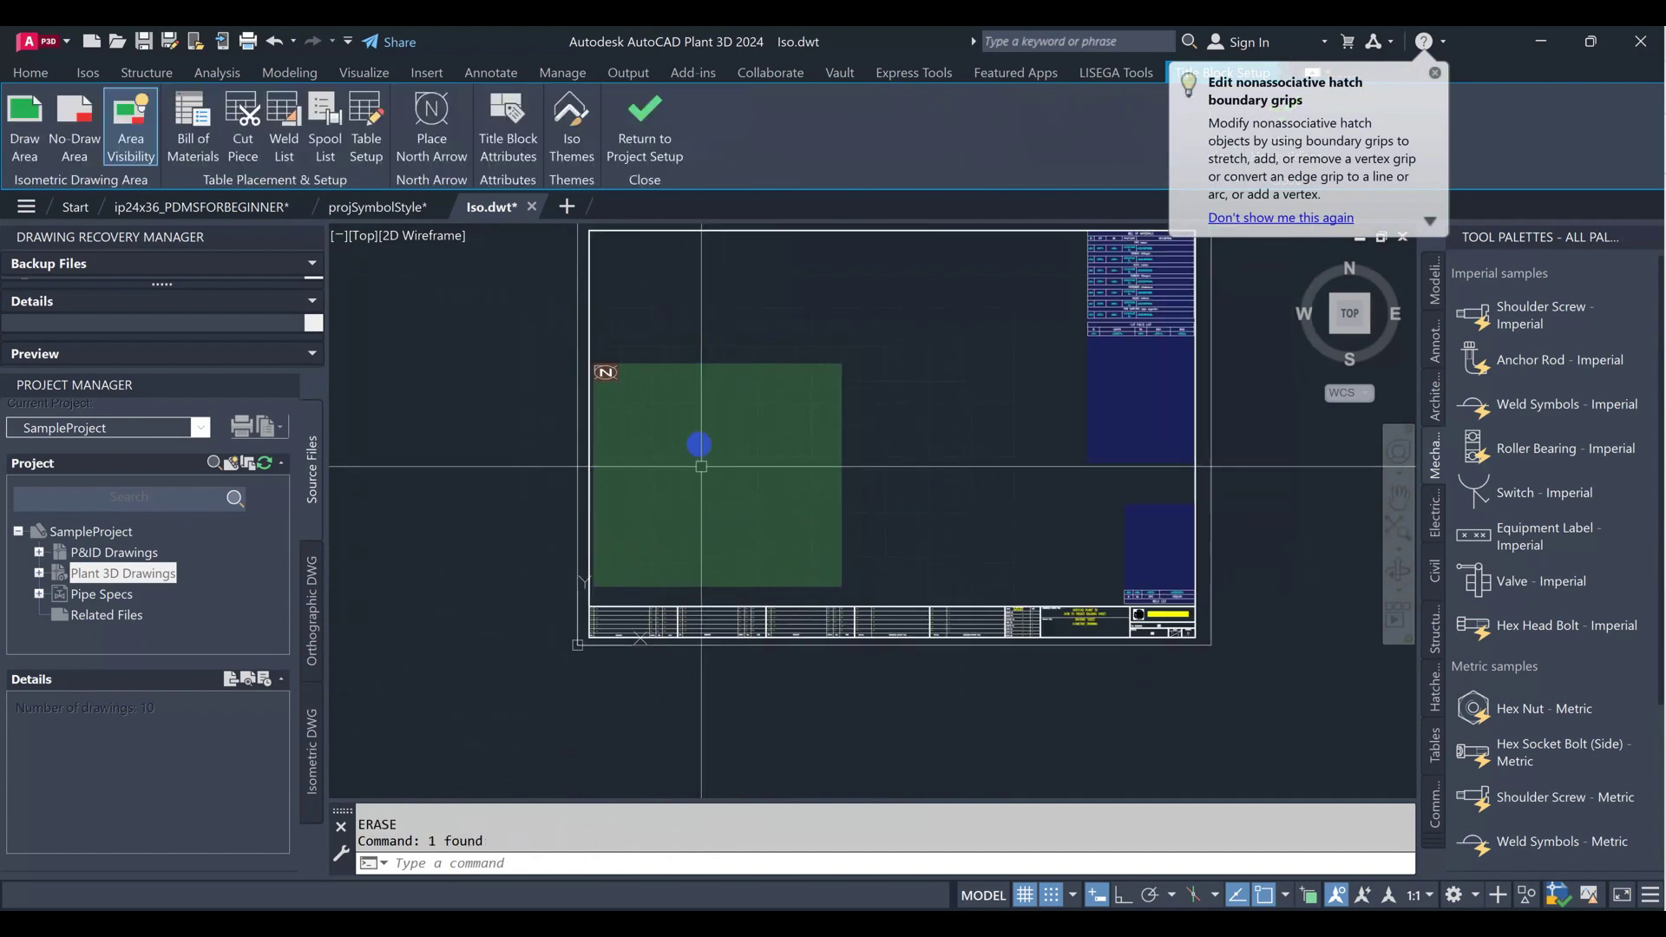
click(701, 466)
click(716, 474)
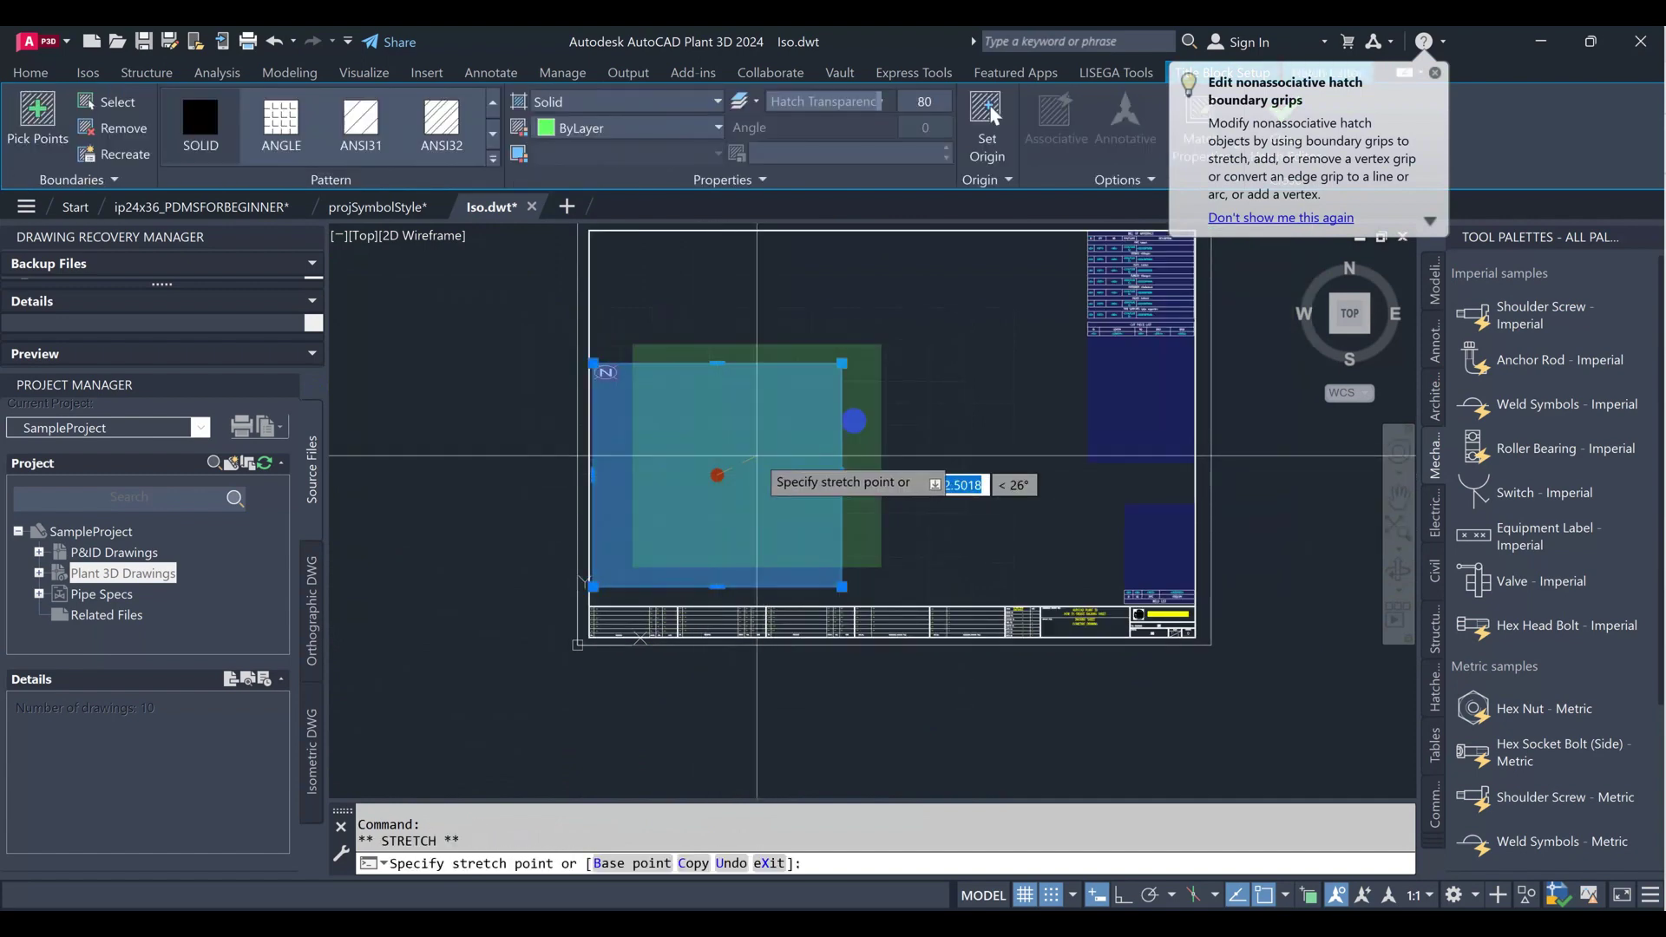
click(856, 396)
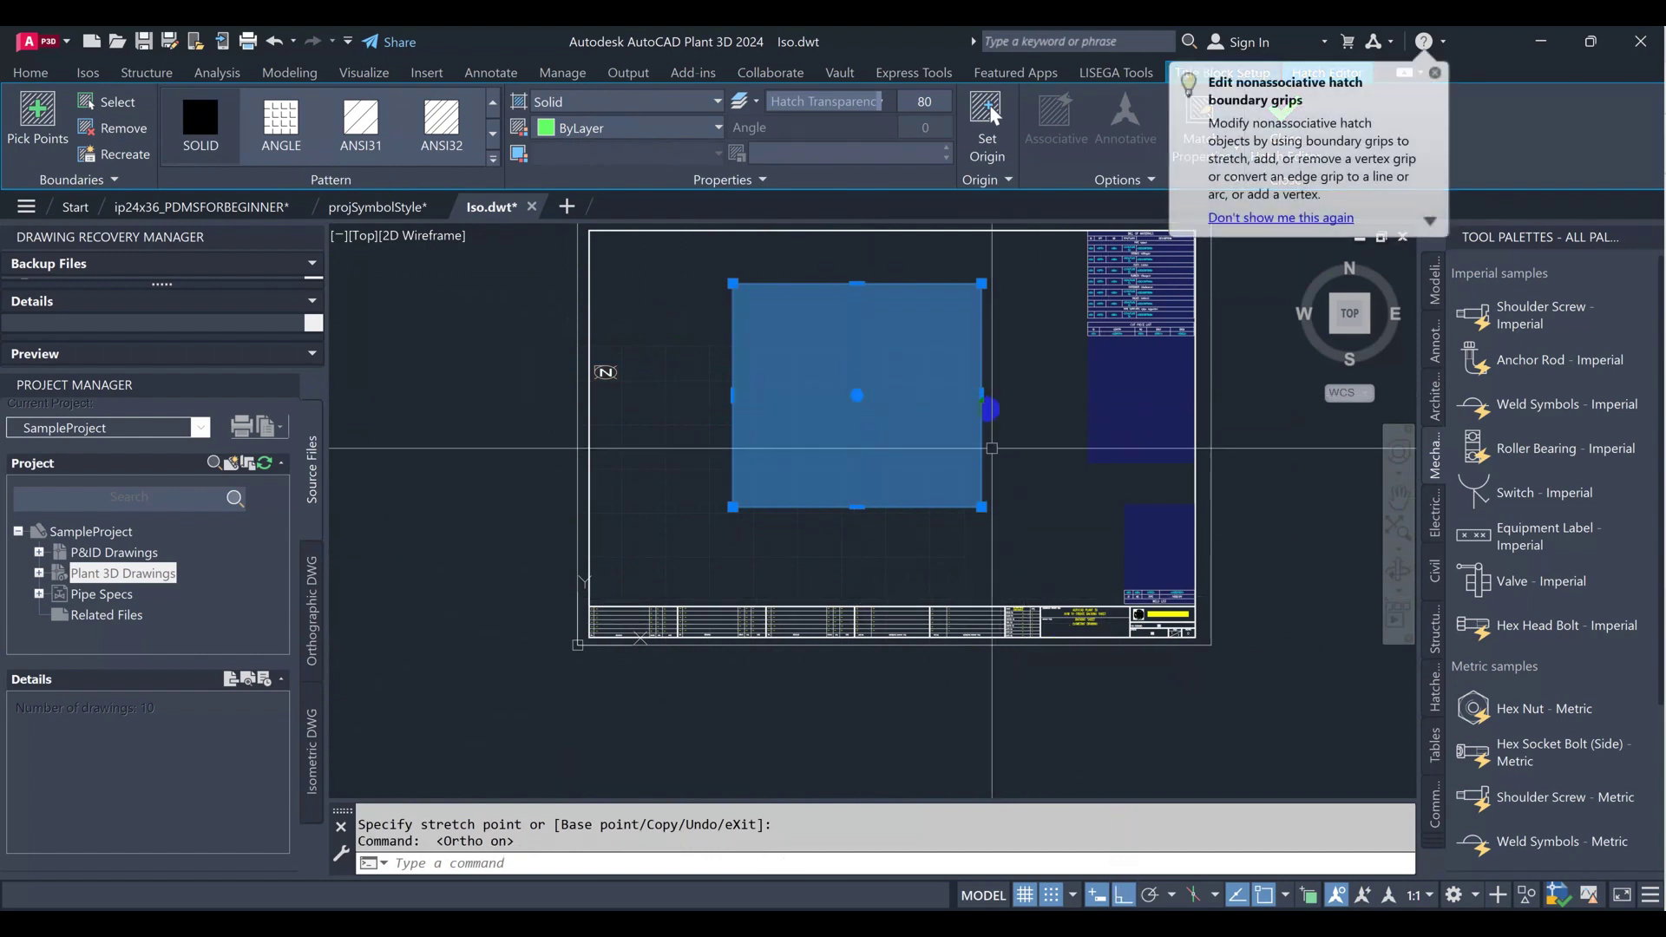
click(981, 396)
click(1065, 395)
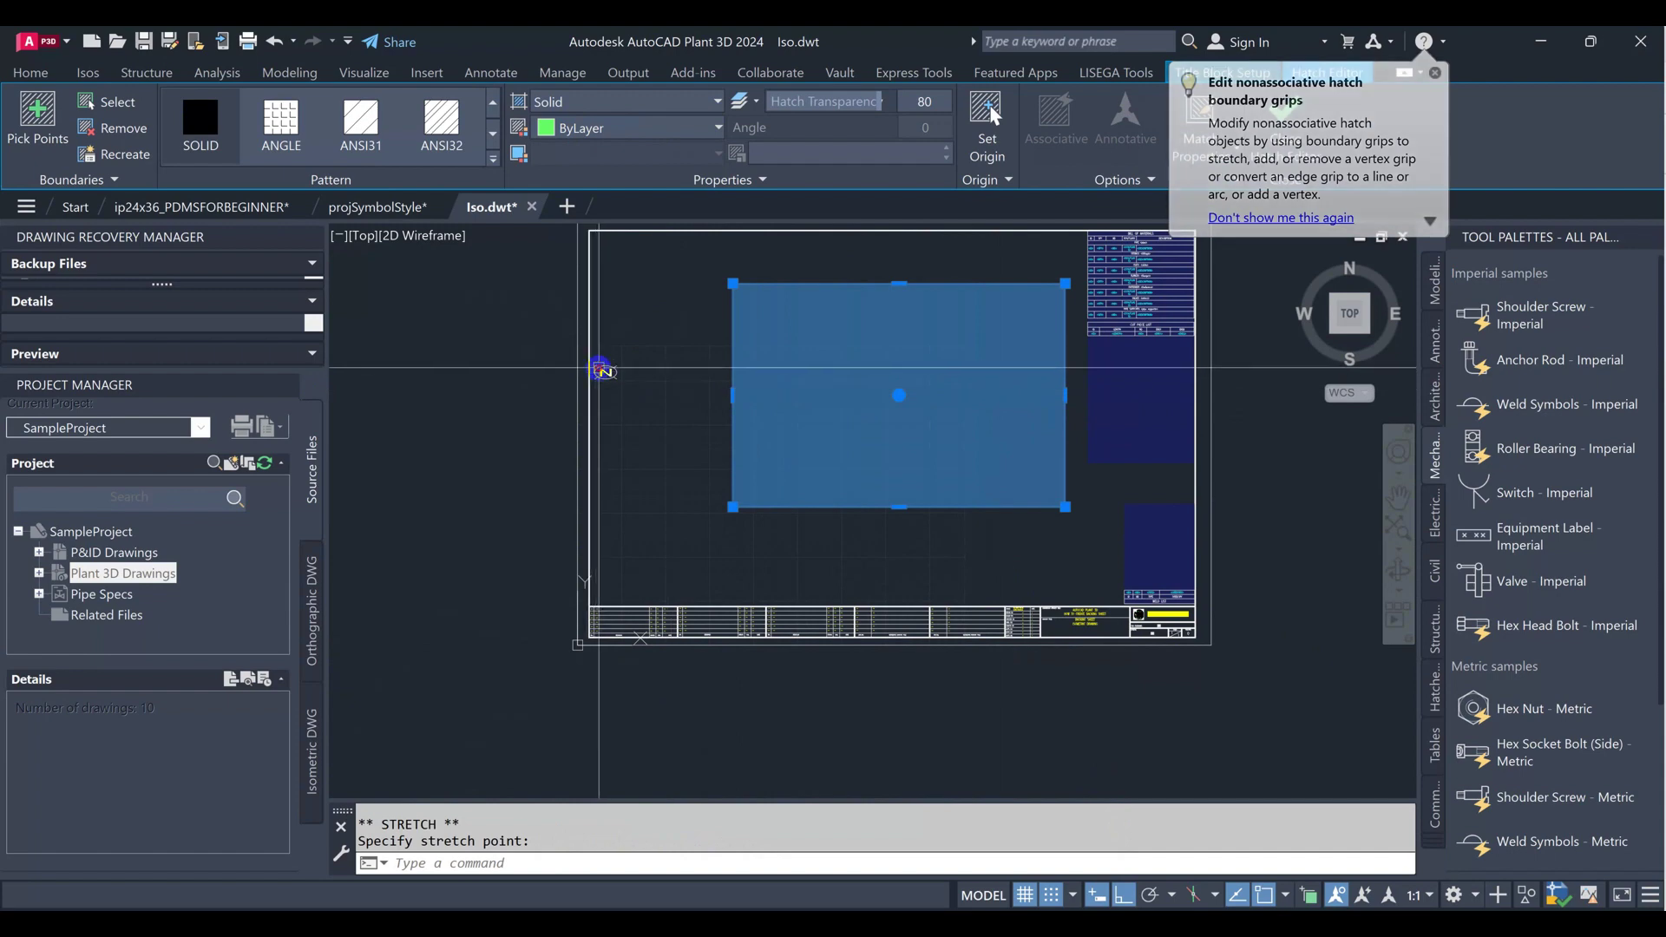
- Move the north arrow about 7.25 units straight up into the upper-left corner of the sheet border
click(605, 371)
click(605, 372)
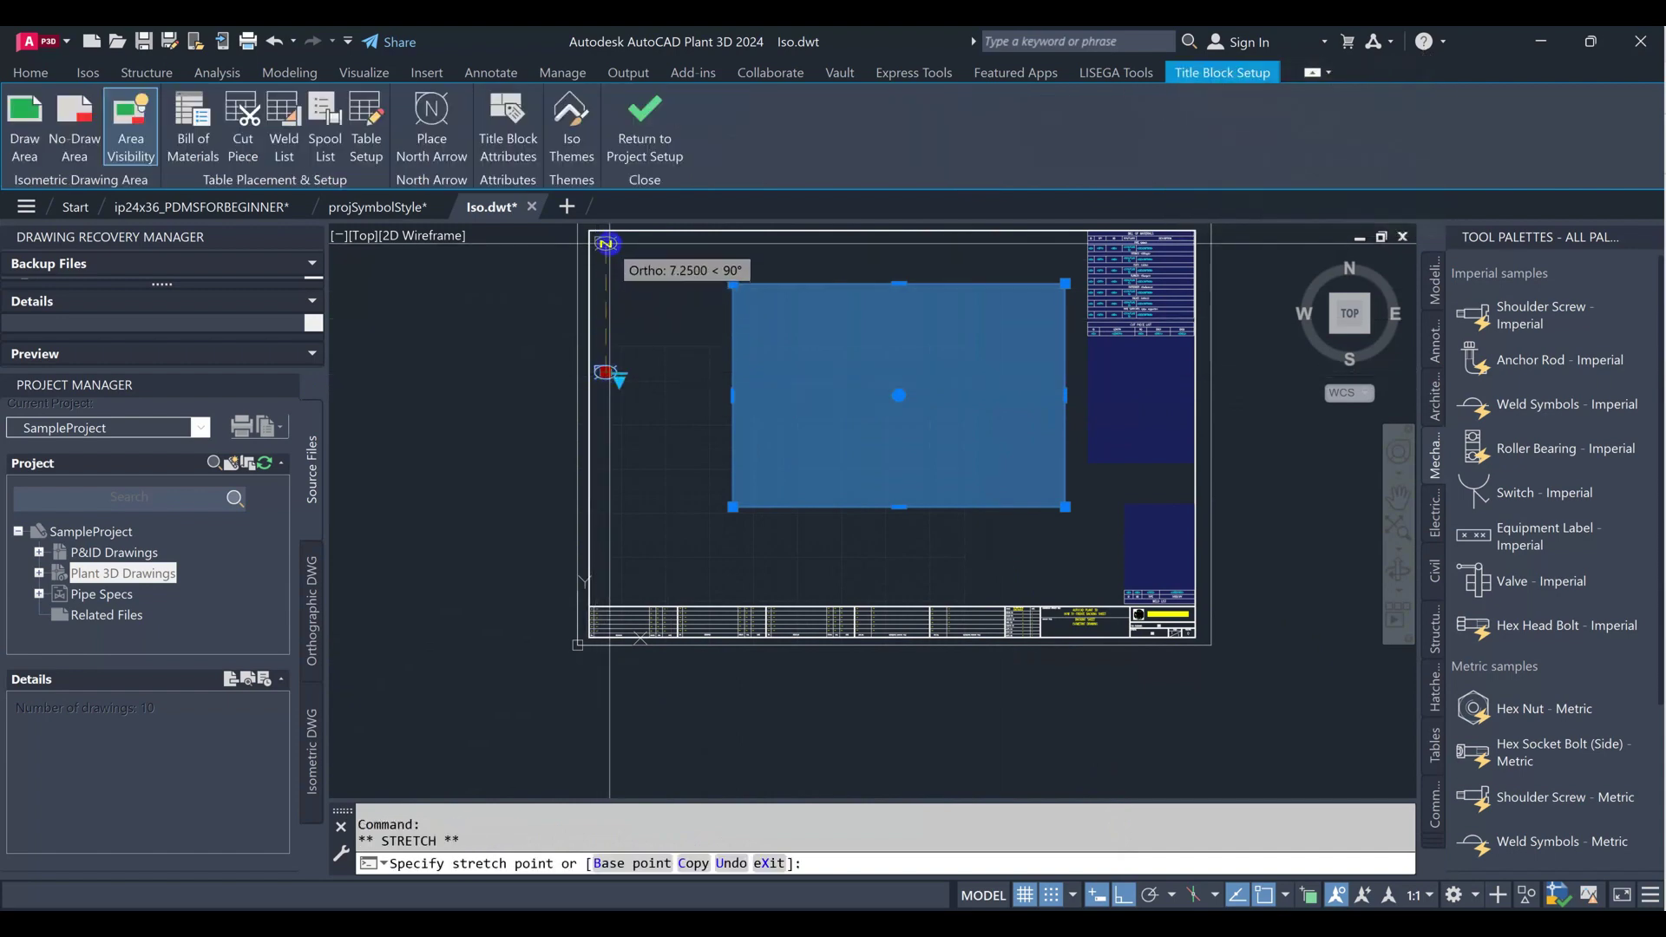
click(607, 247)
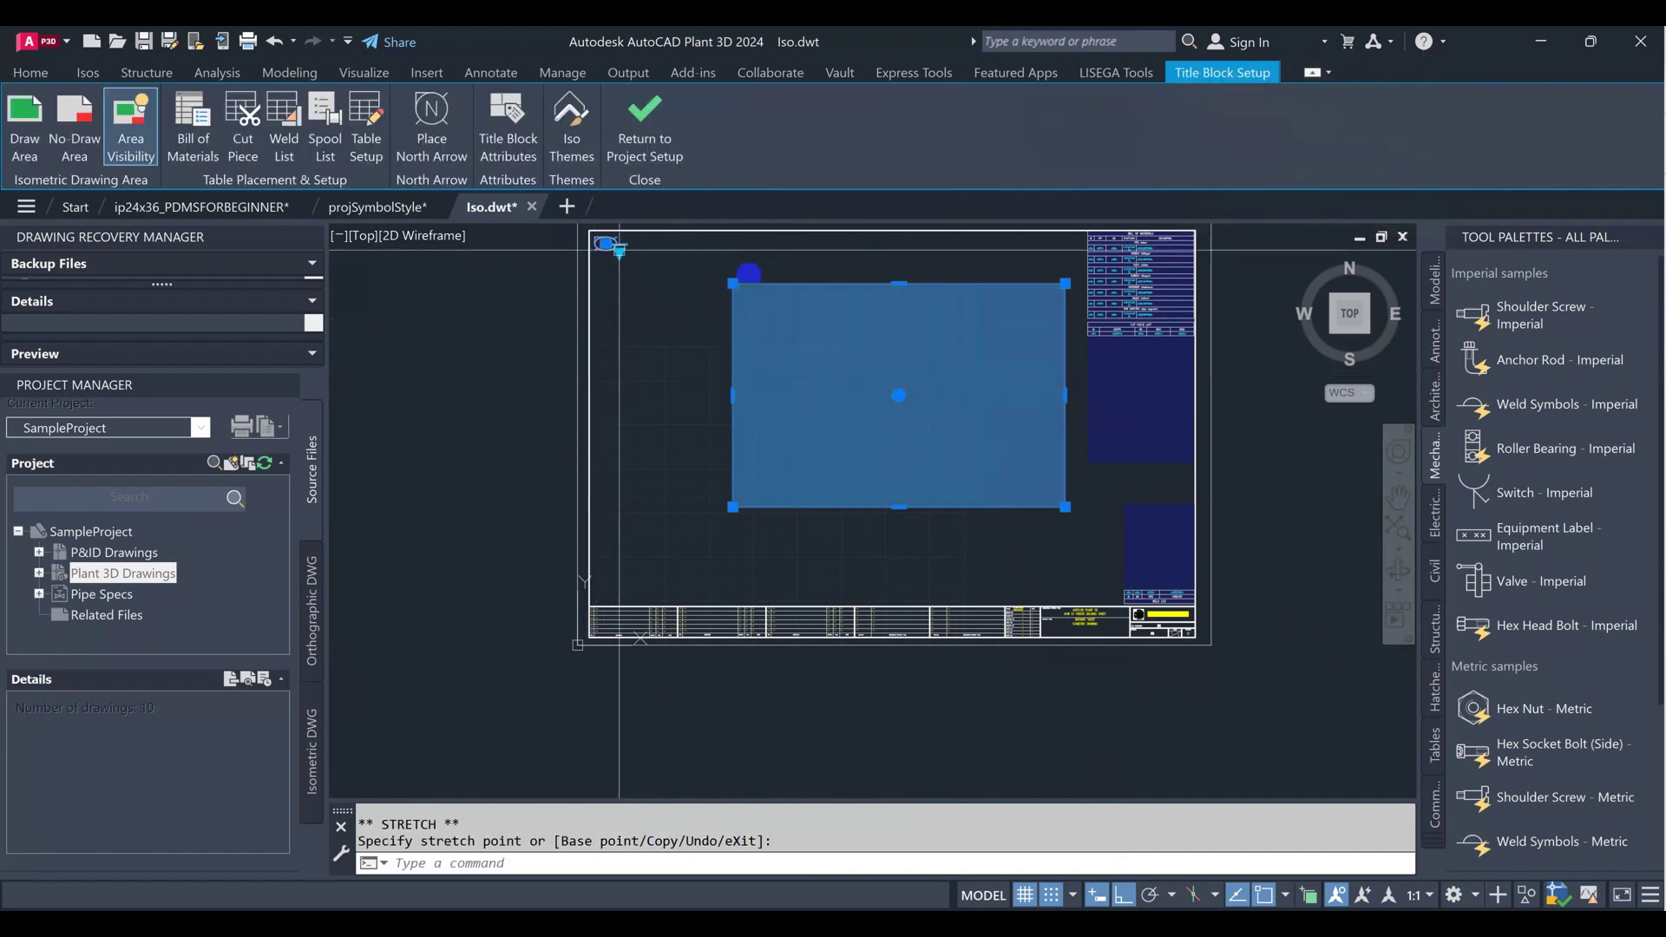
- Stretch the green drawing area about 6.56 units left, 1.47 units up, and down to just above the title strip
click(733, 396)
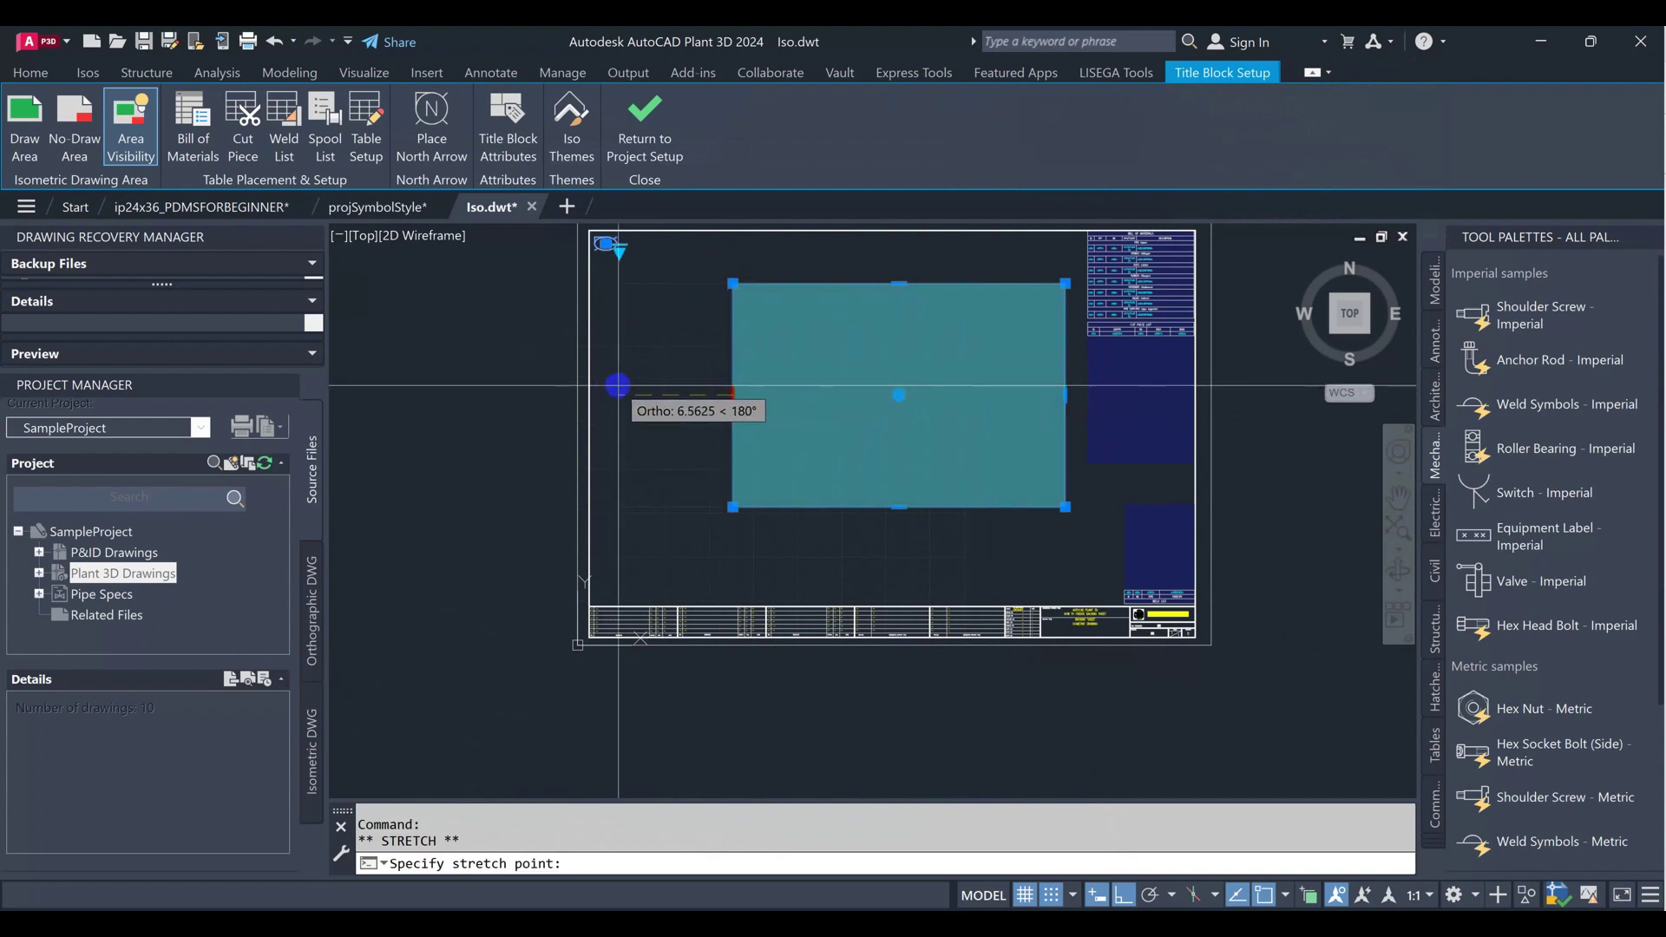
click(617, 385)
click(841, 283)
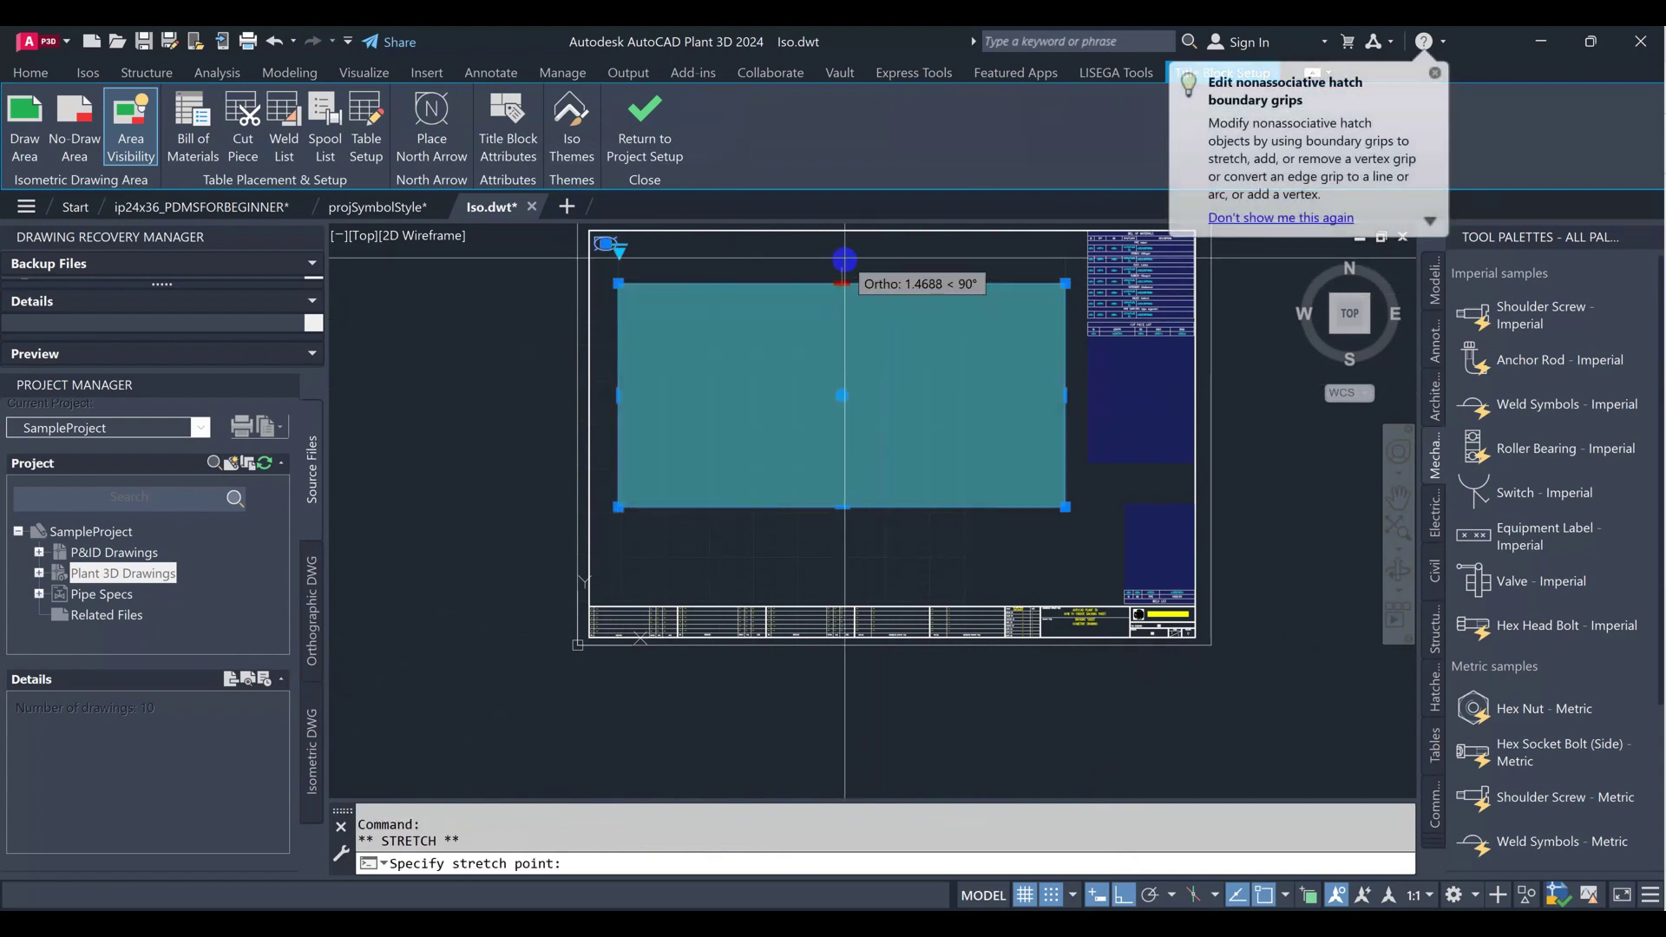
click(844, 260)
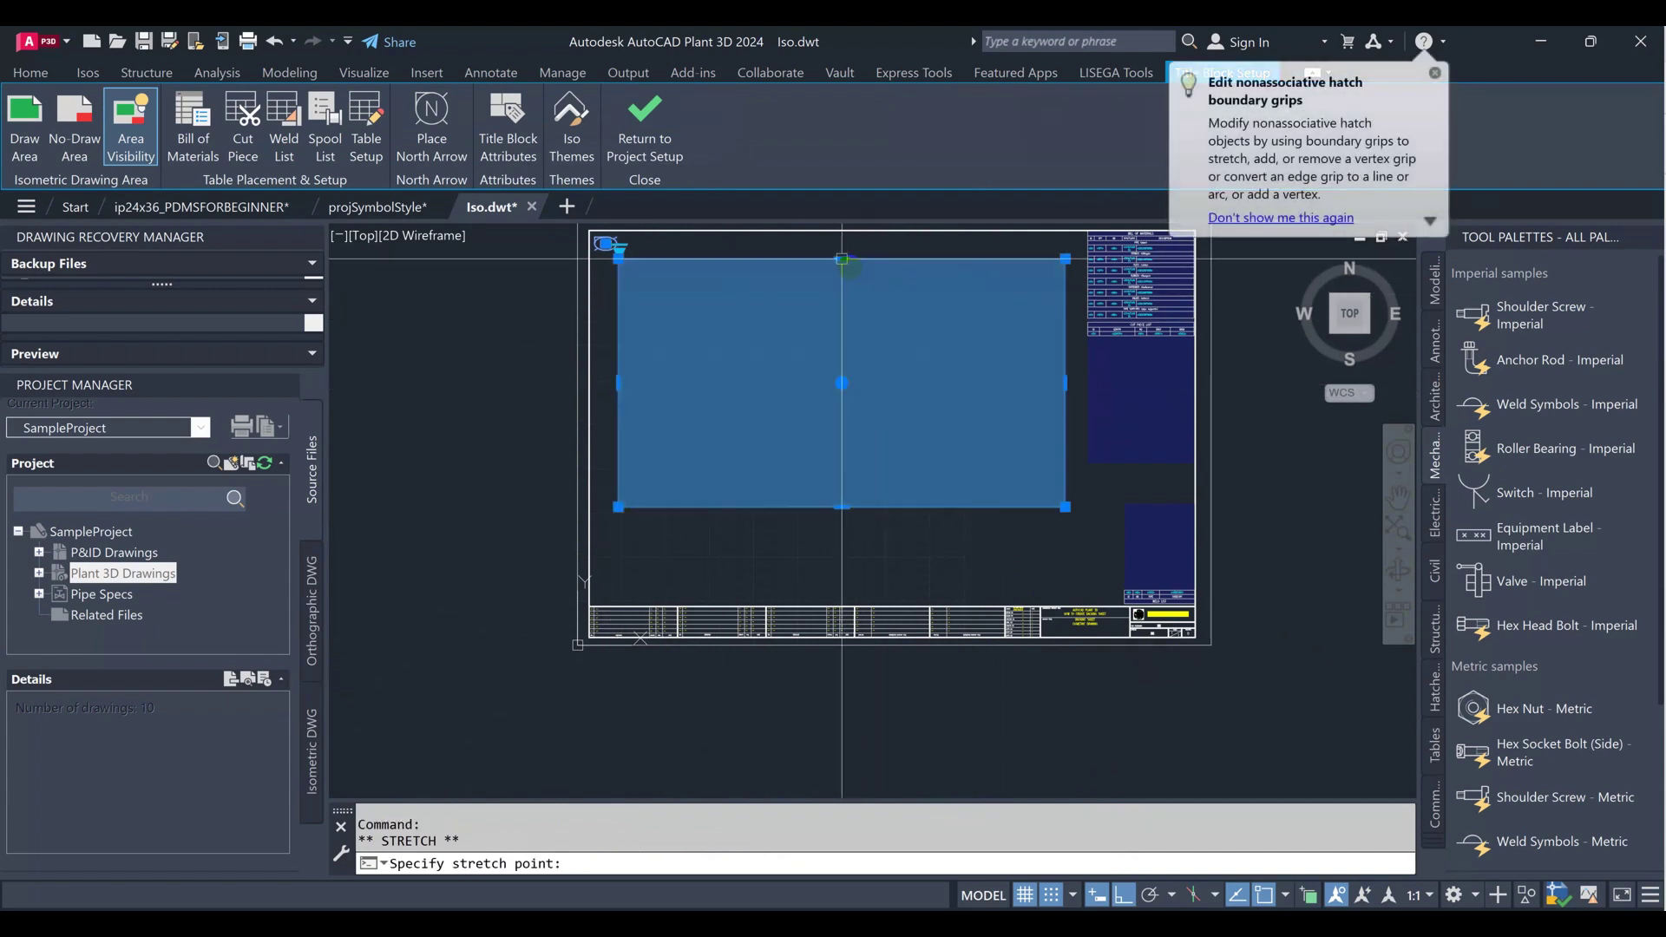
click(842, 582)
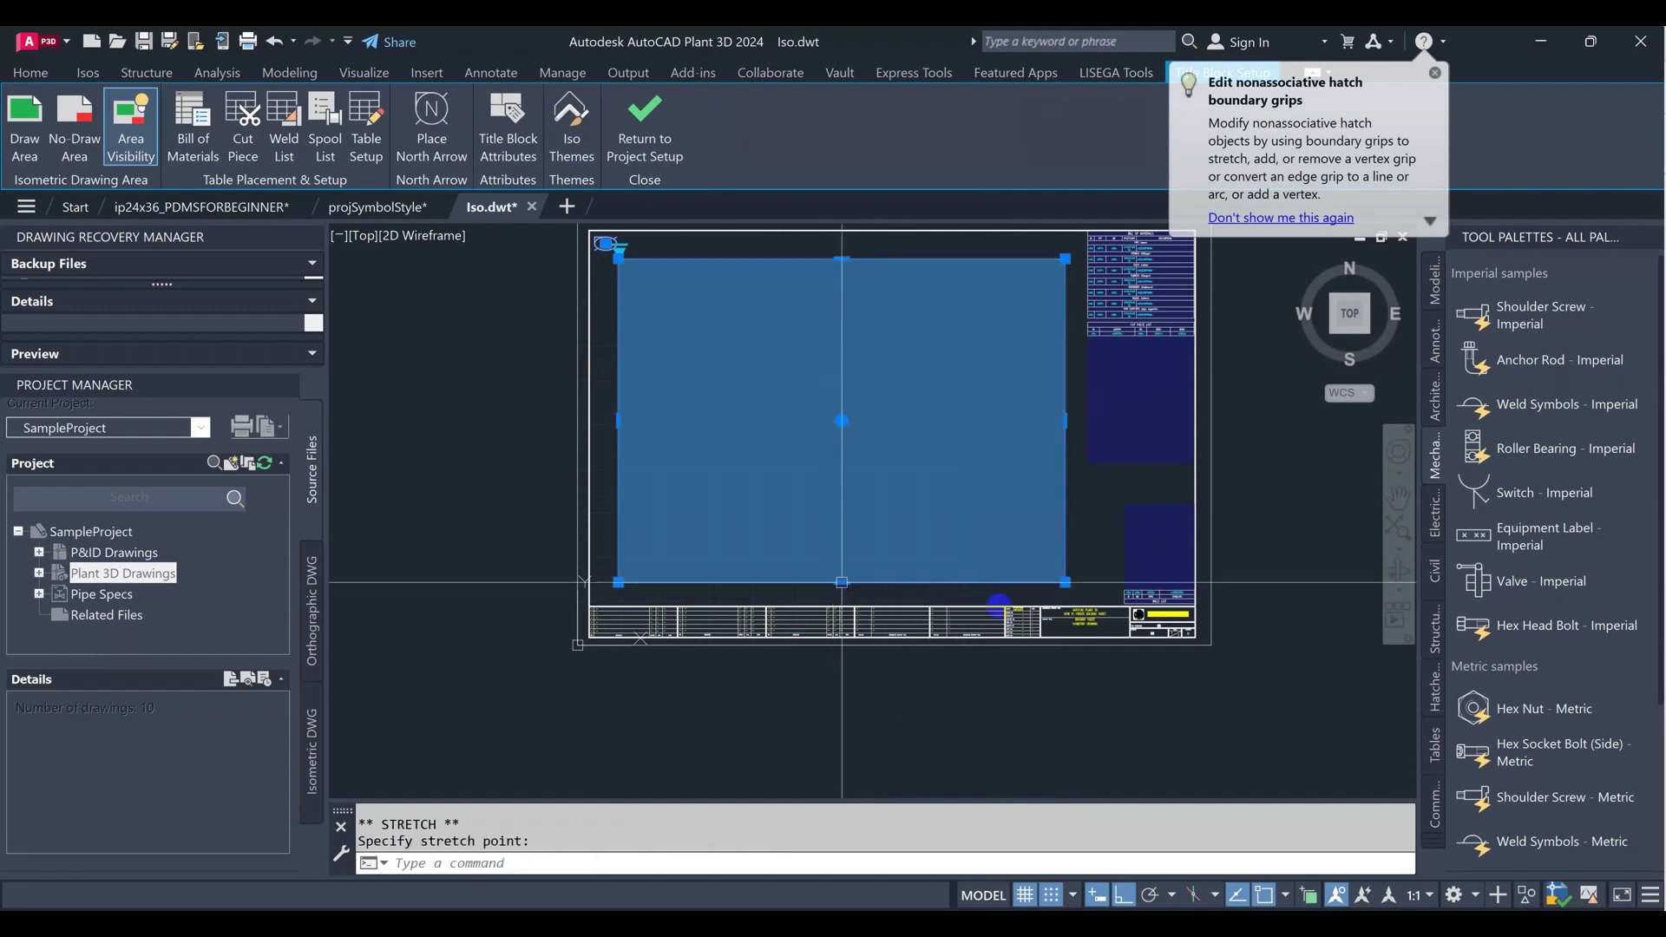
key(Escape)
- Finish the title block setup of Iso.dwt and return to the project setup
middle_click(1099, 554)
middle_click(1098, 554)
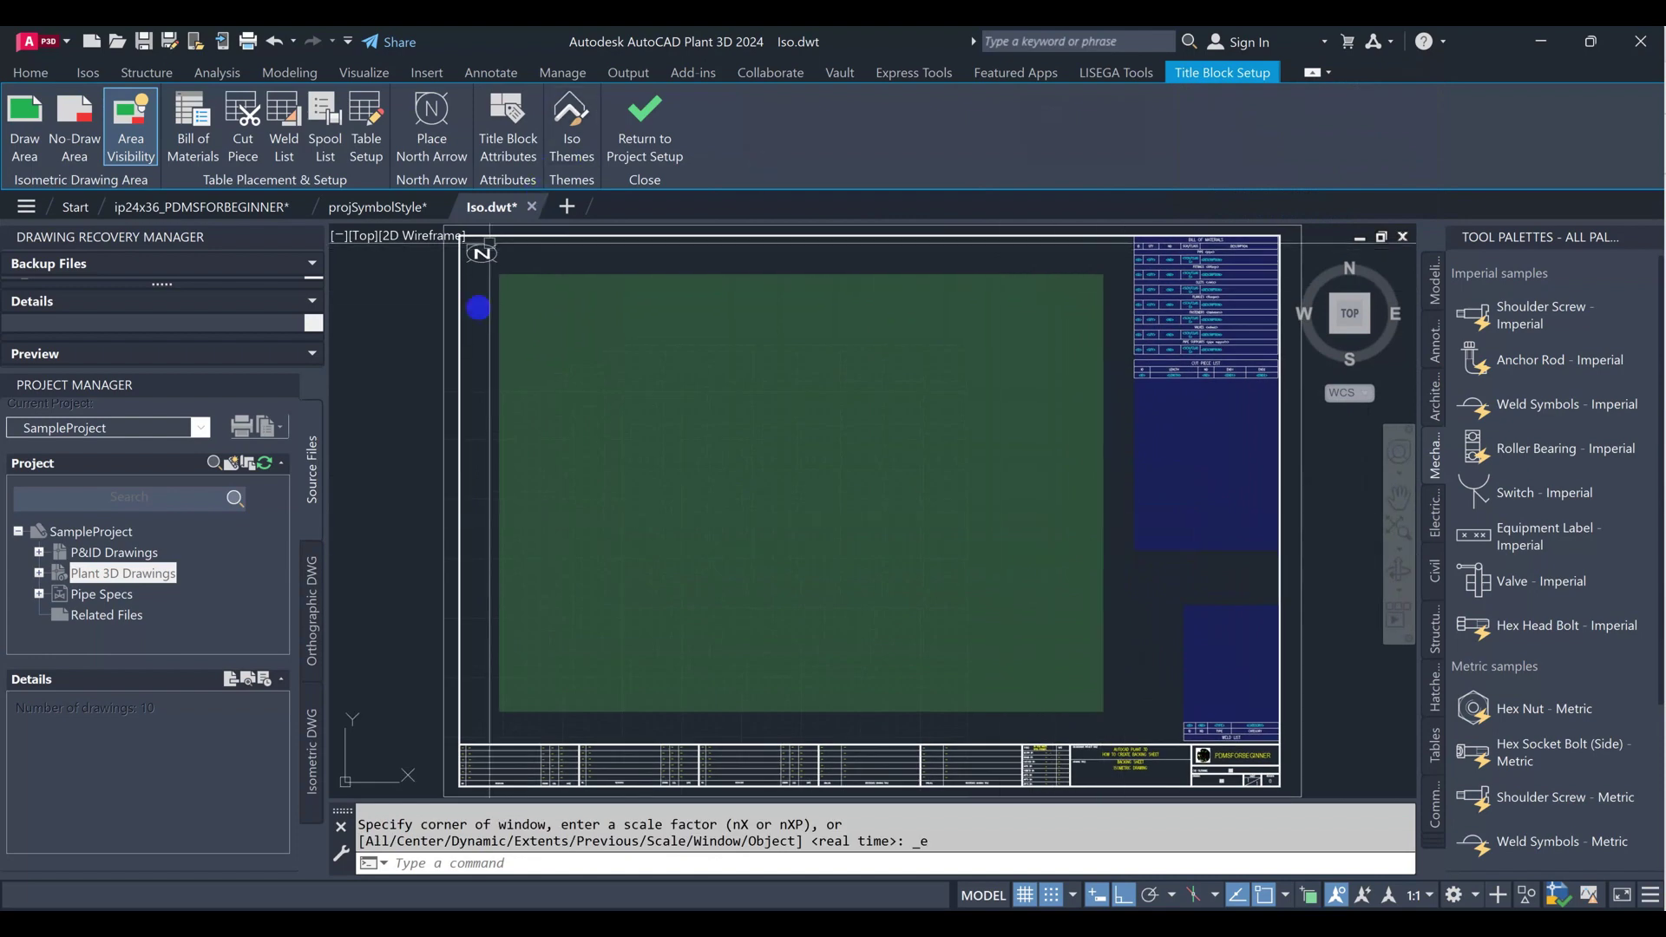
click(647, 124)
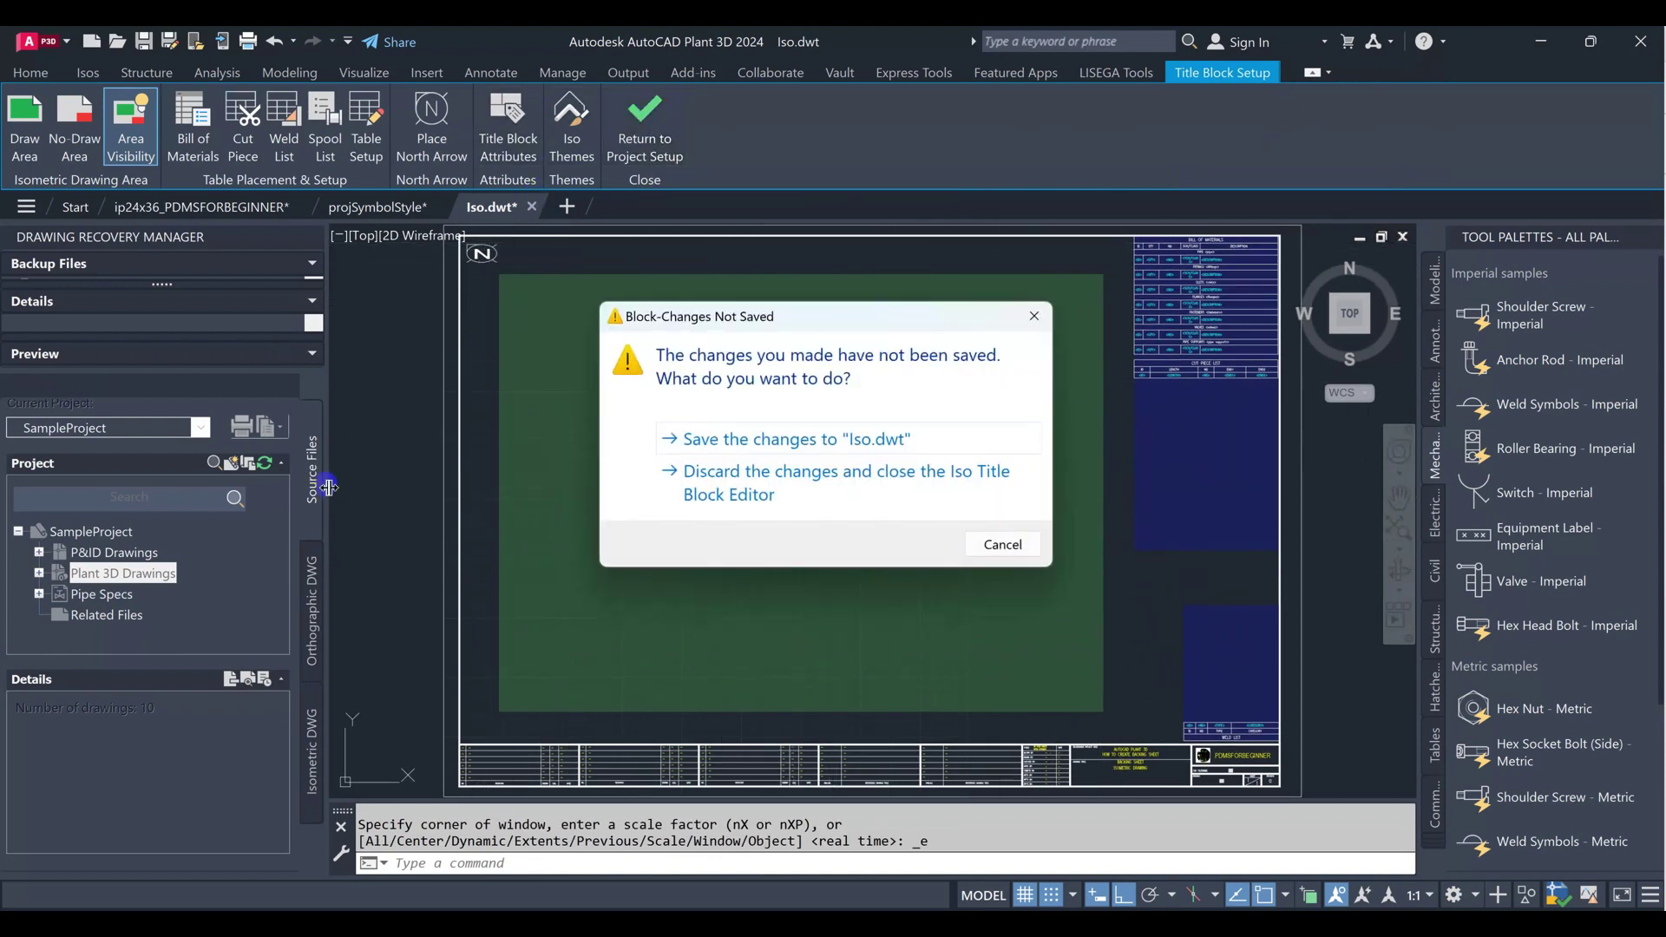
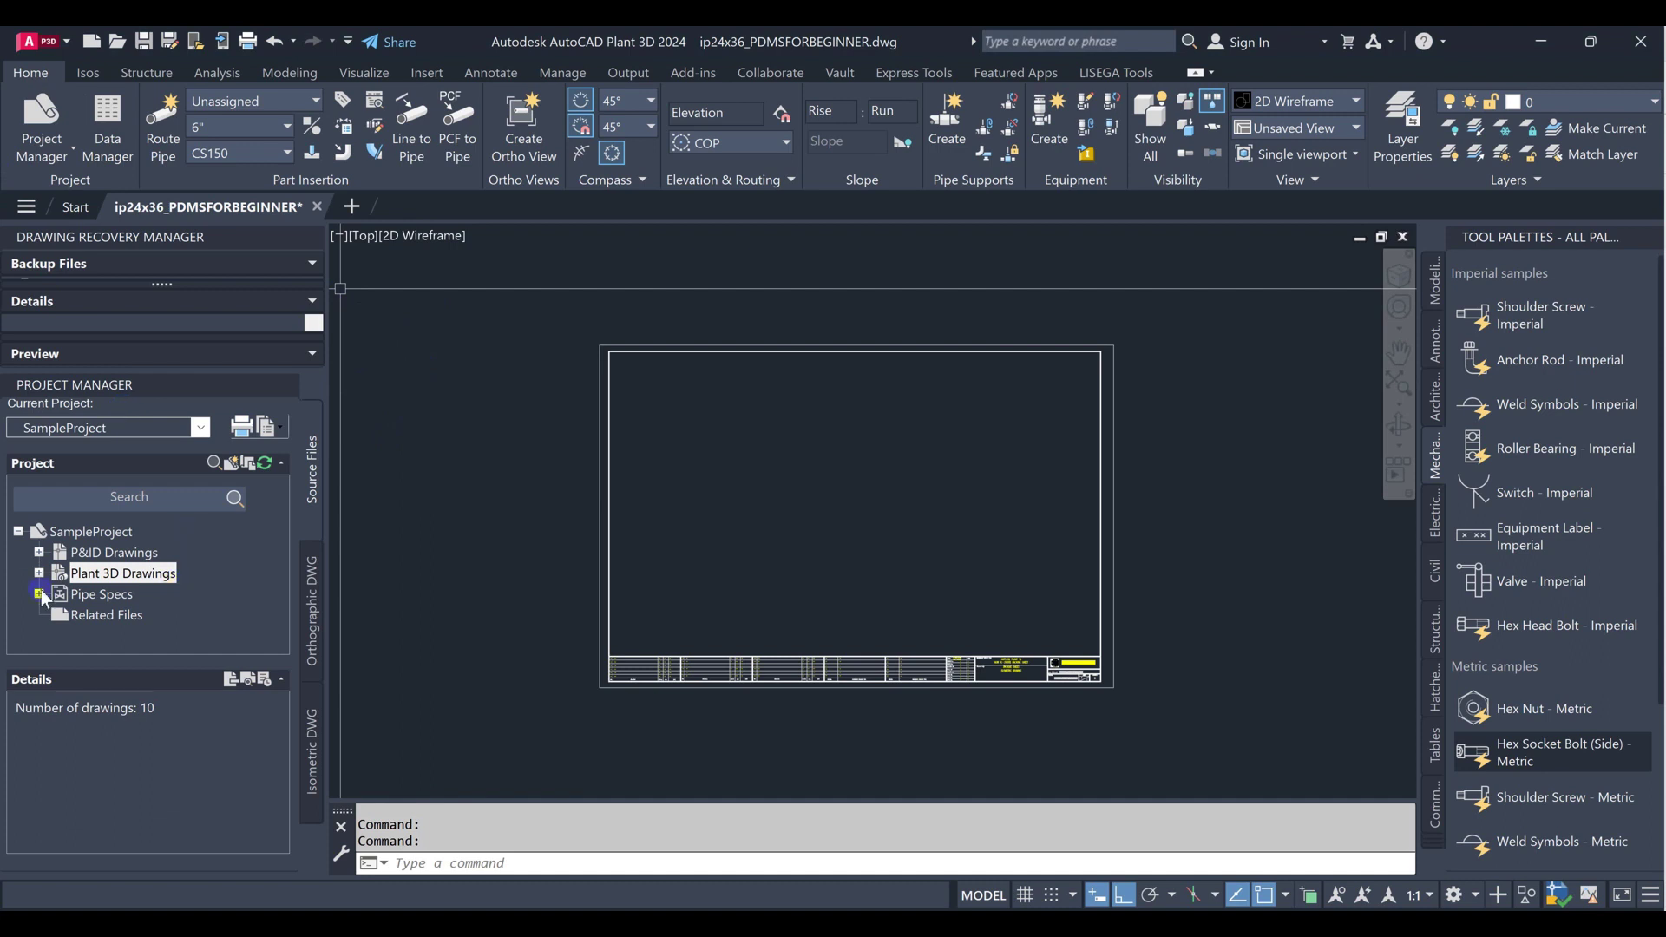
- Open the 1-PE-001 model from Area_1 of the Plant 3D drawings and dismiss the orphaned fasteners notice
click(39, 574)
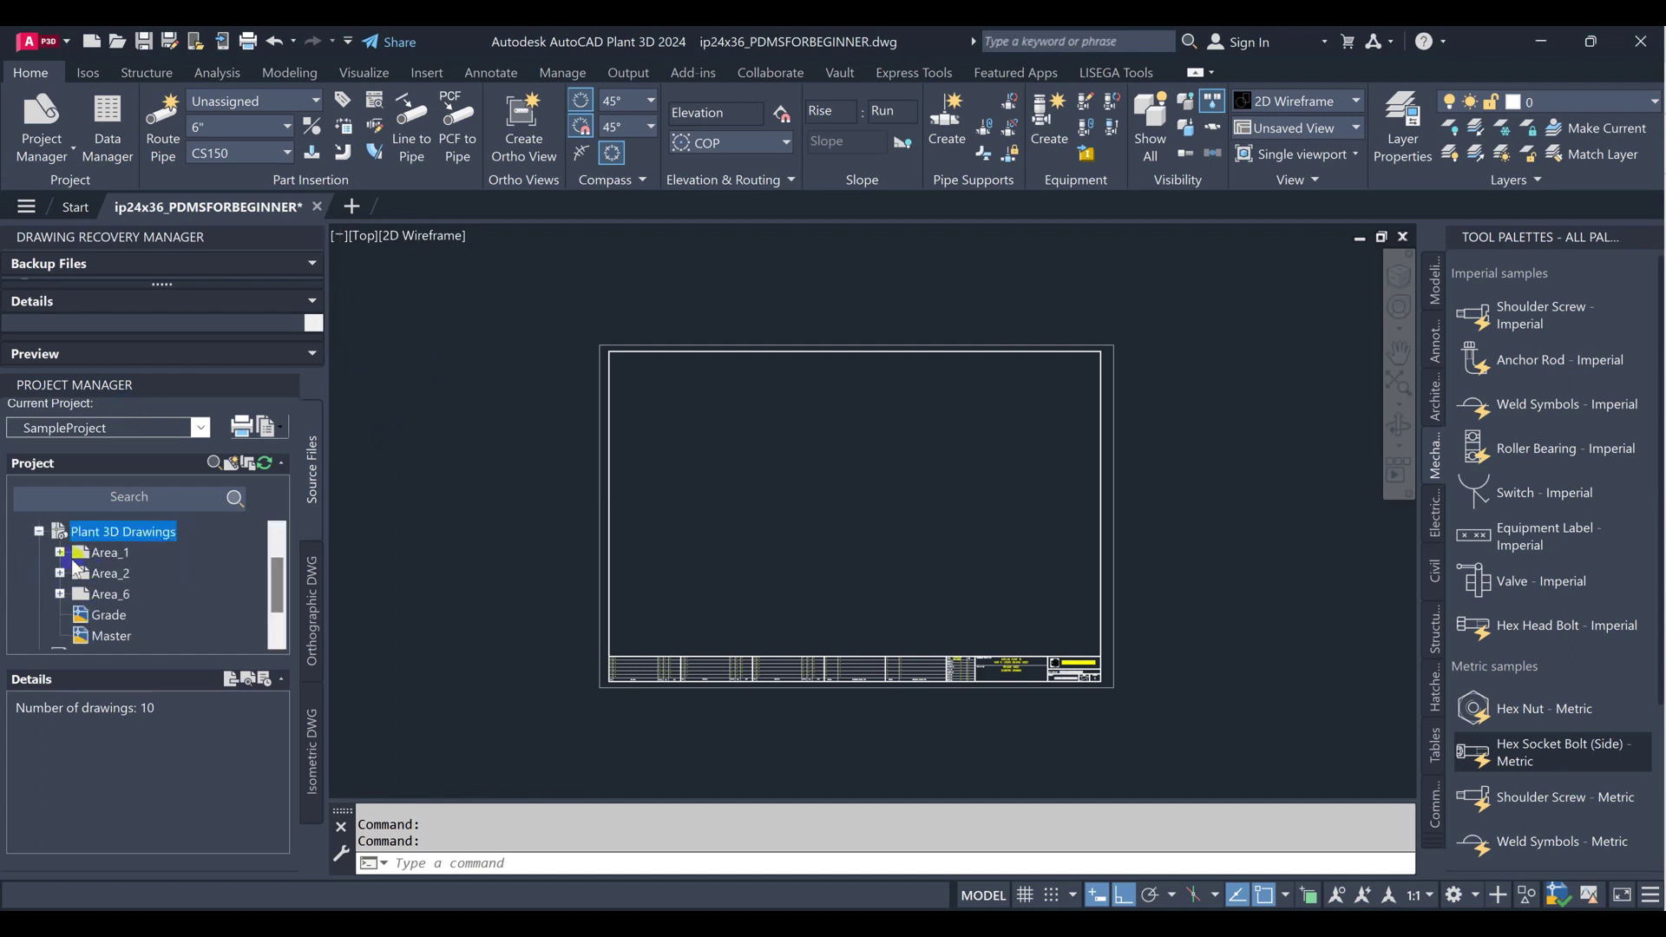
click(59, 553)
click(118, 569)
right_click(118, 569)
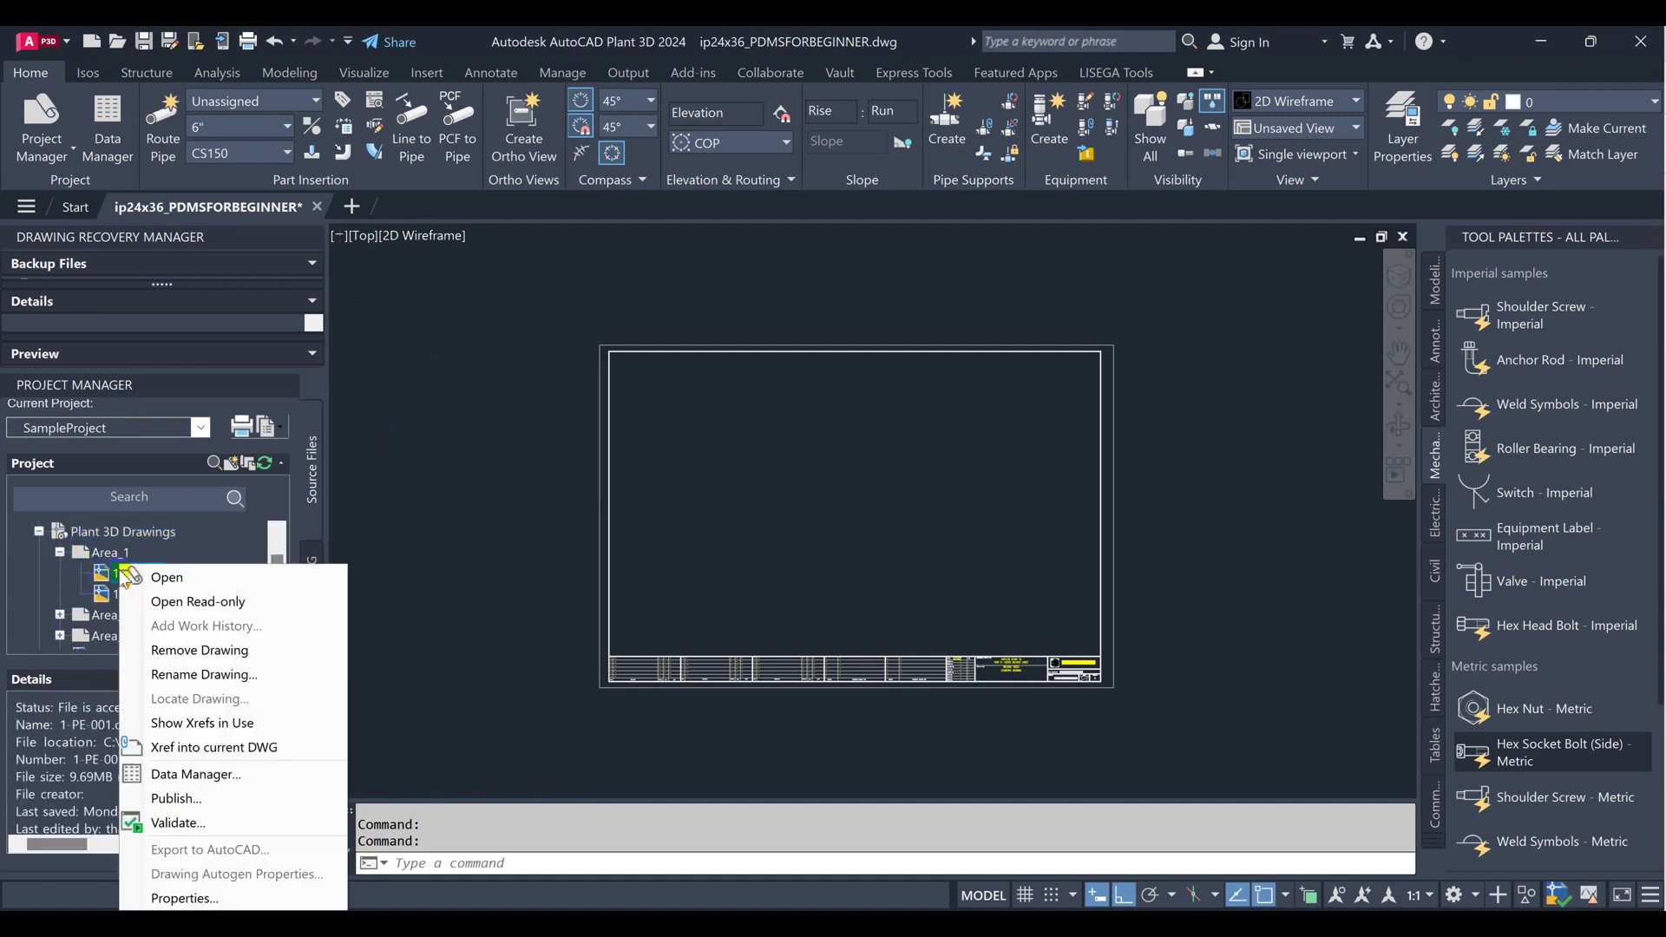
click(193, 582)
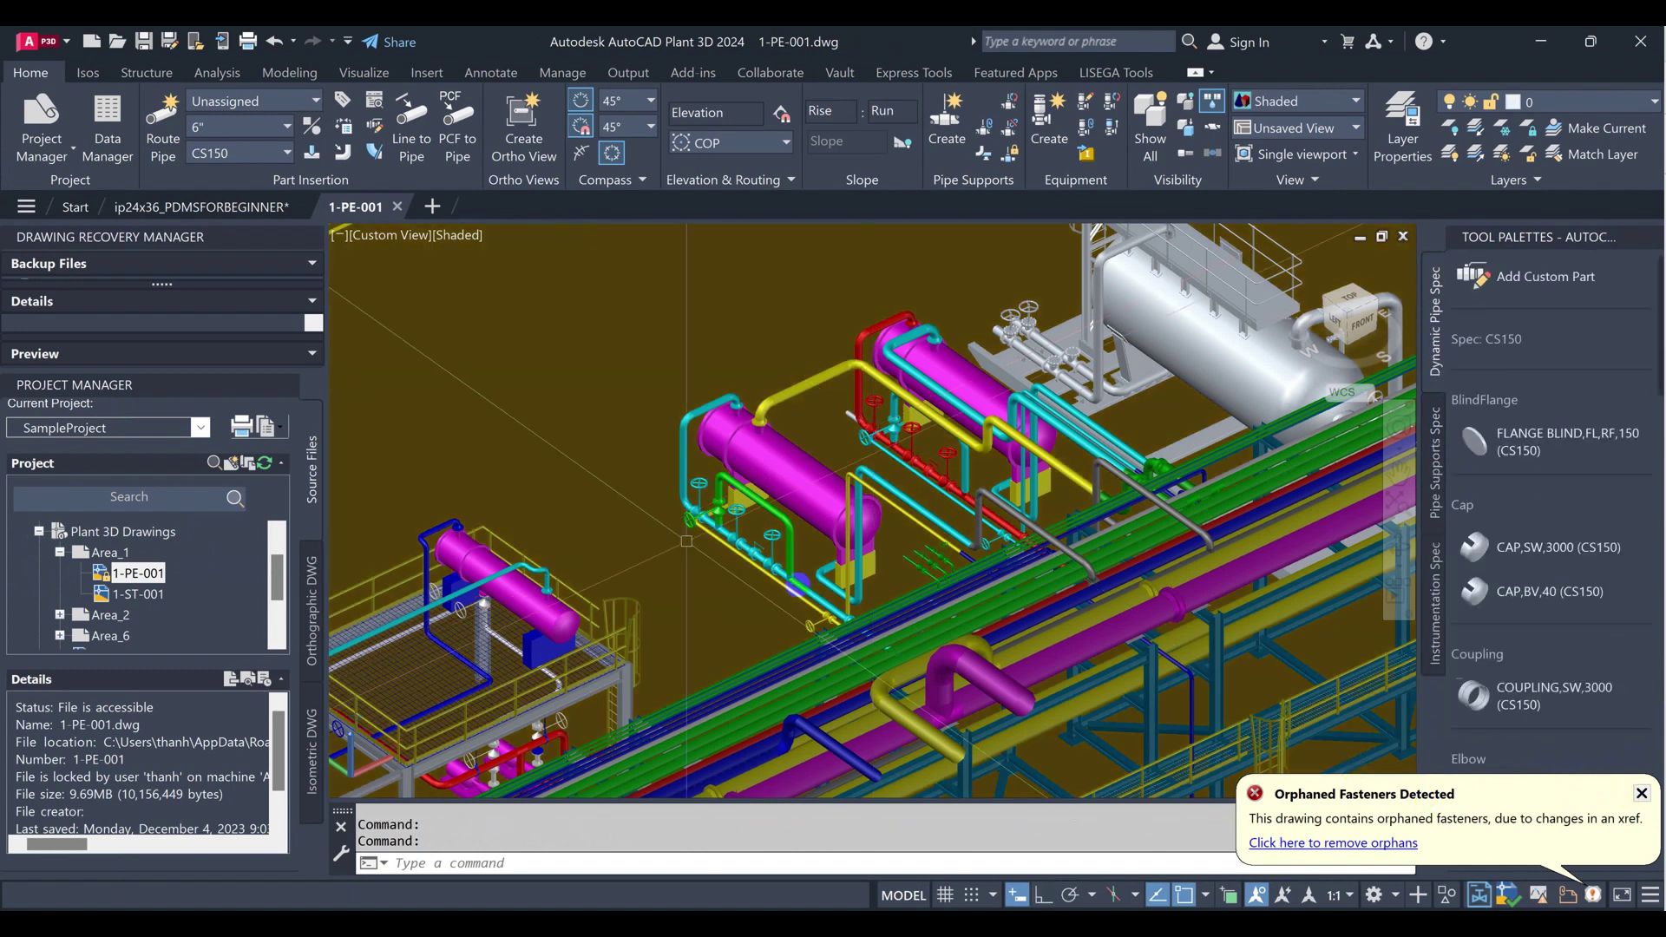
click(1639, 794)
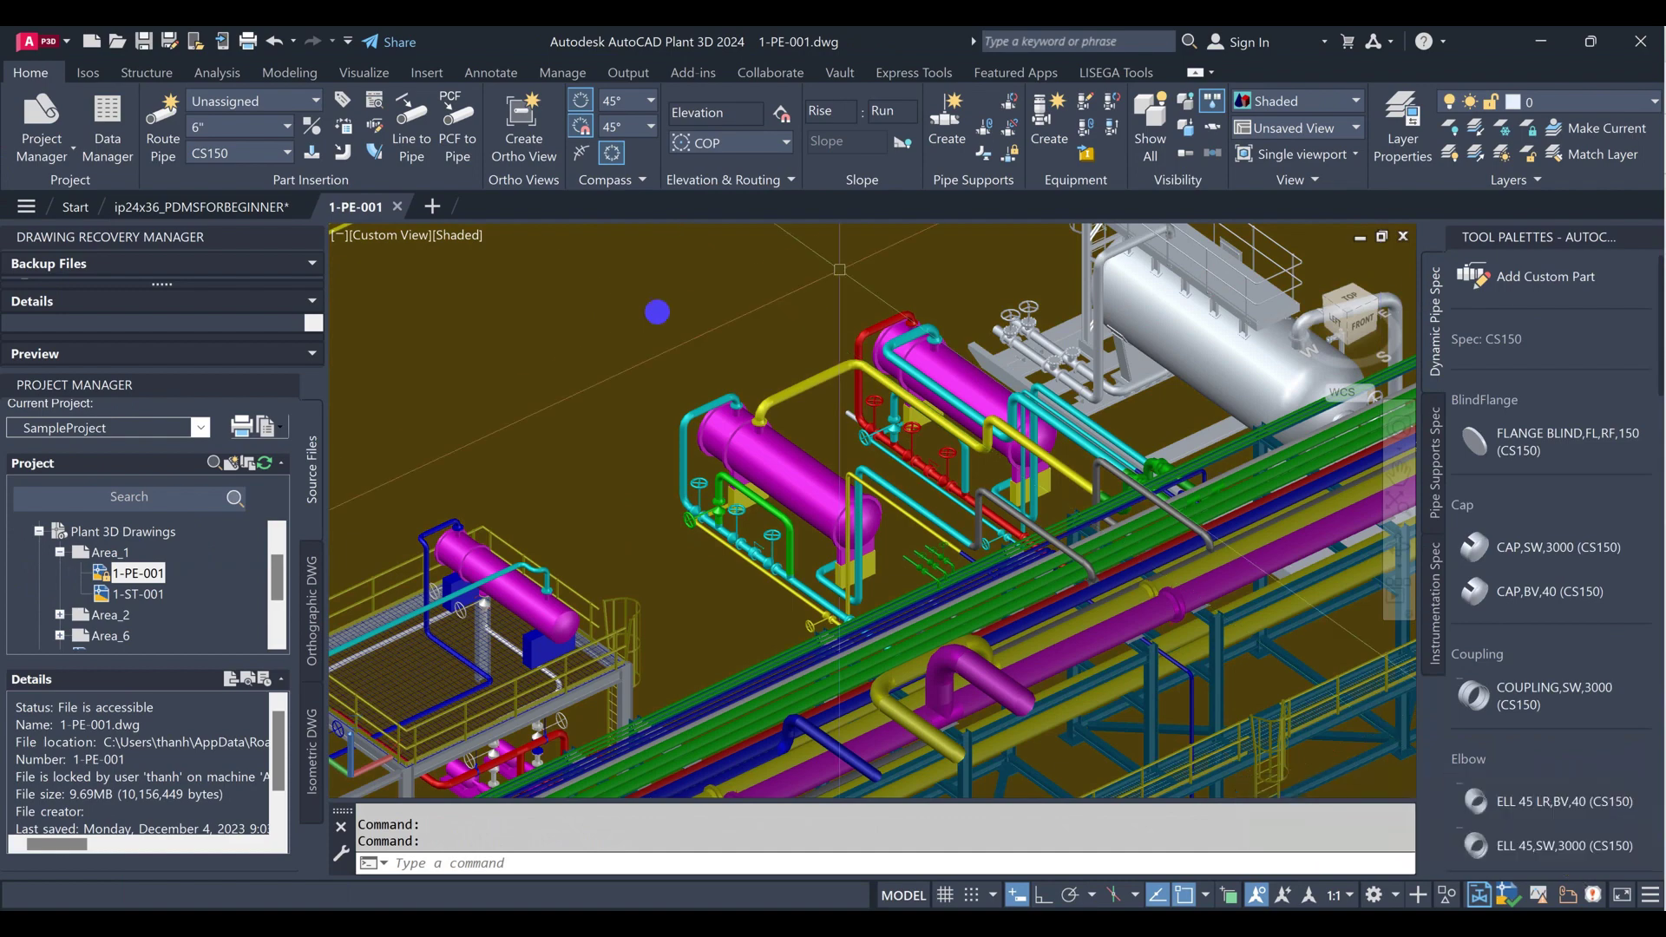
- Select the green pipe beside the magenta vessel with its related line parts and check their Line Number Tag property
scroll(768, 508, up, 3)
click(768, 507)
right_click(768, 508)
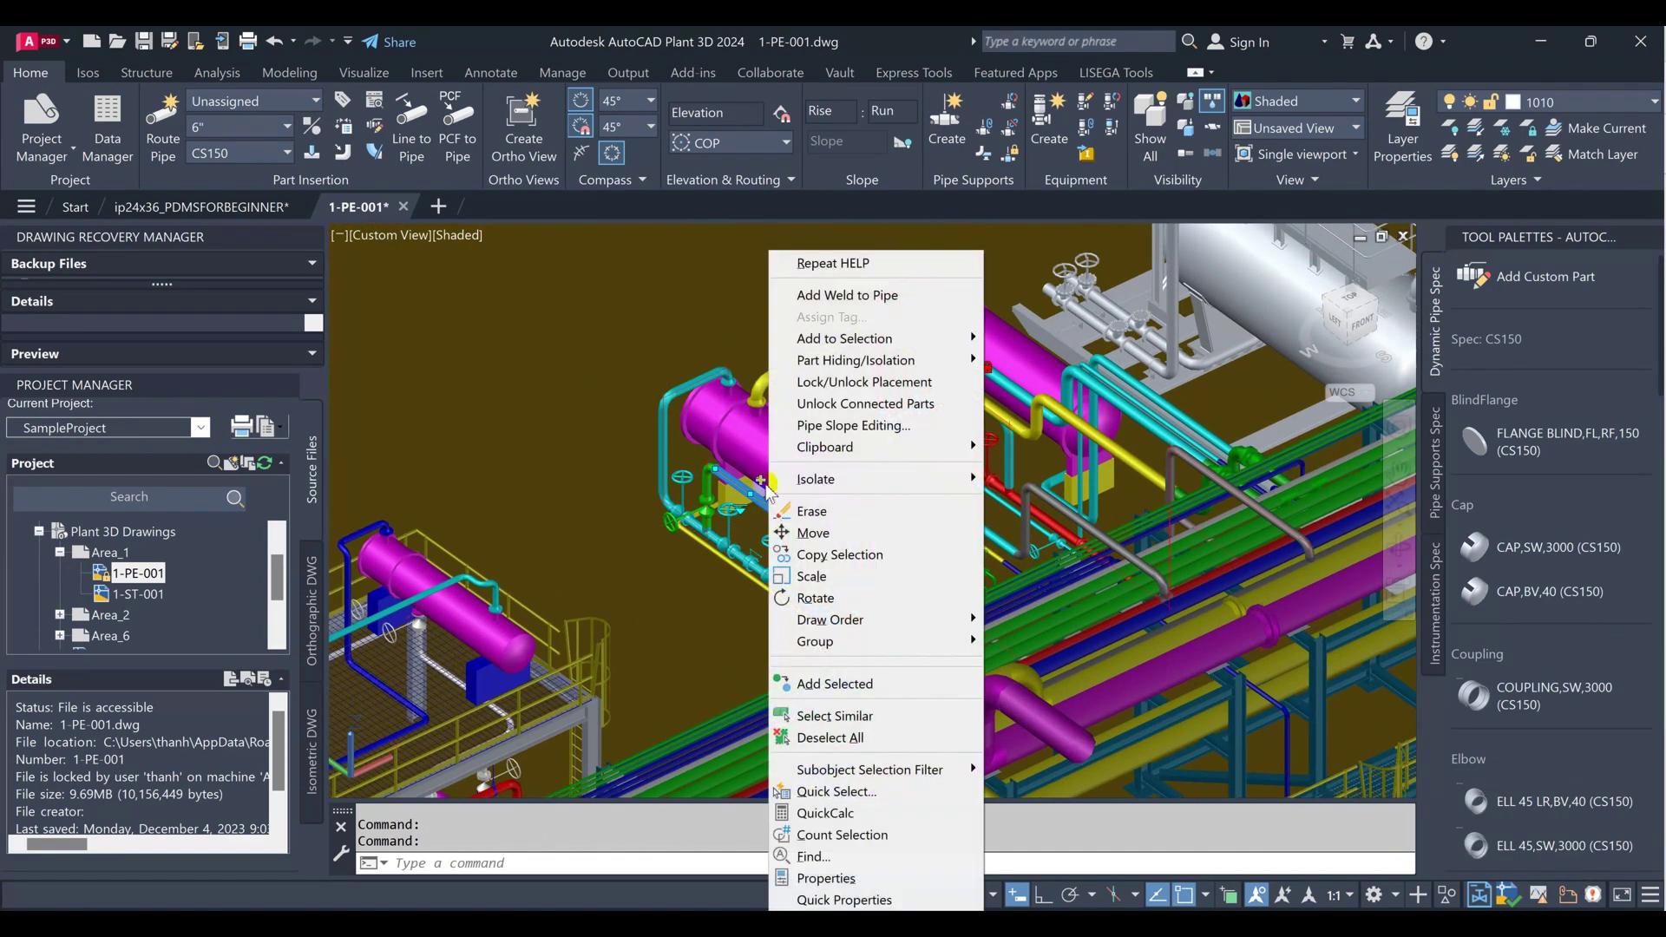
mouse_move(863, 341)
click(1085, 388)
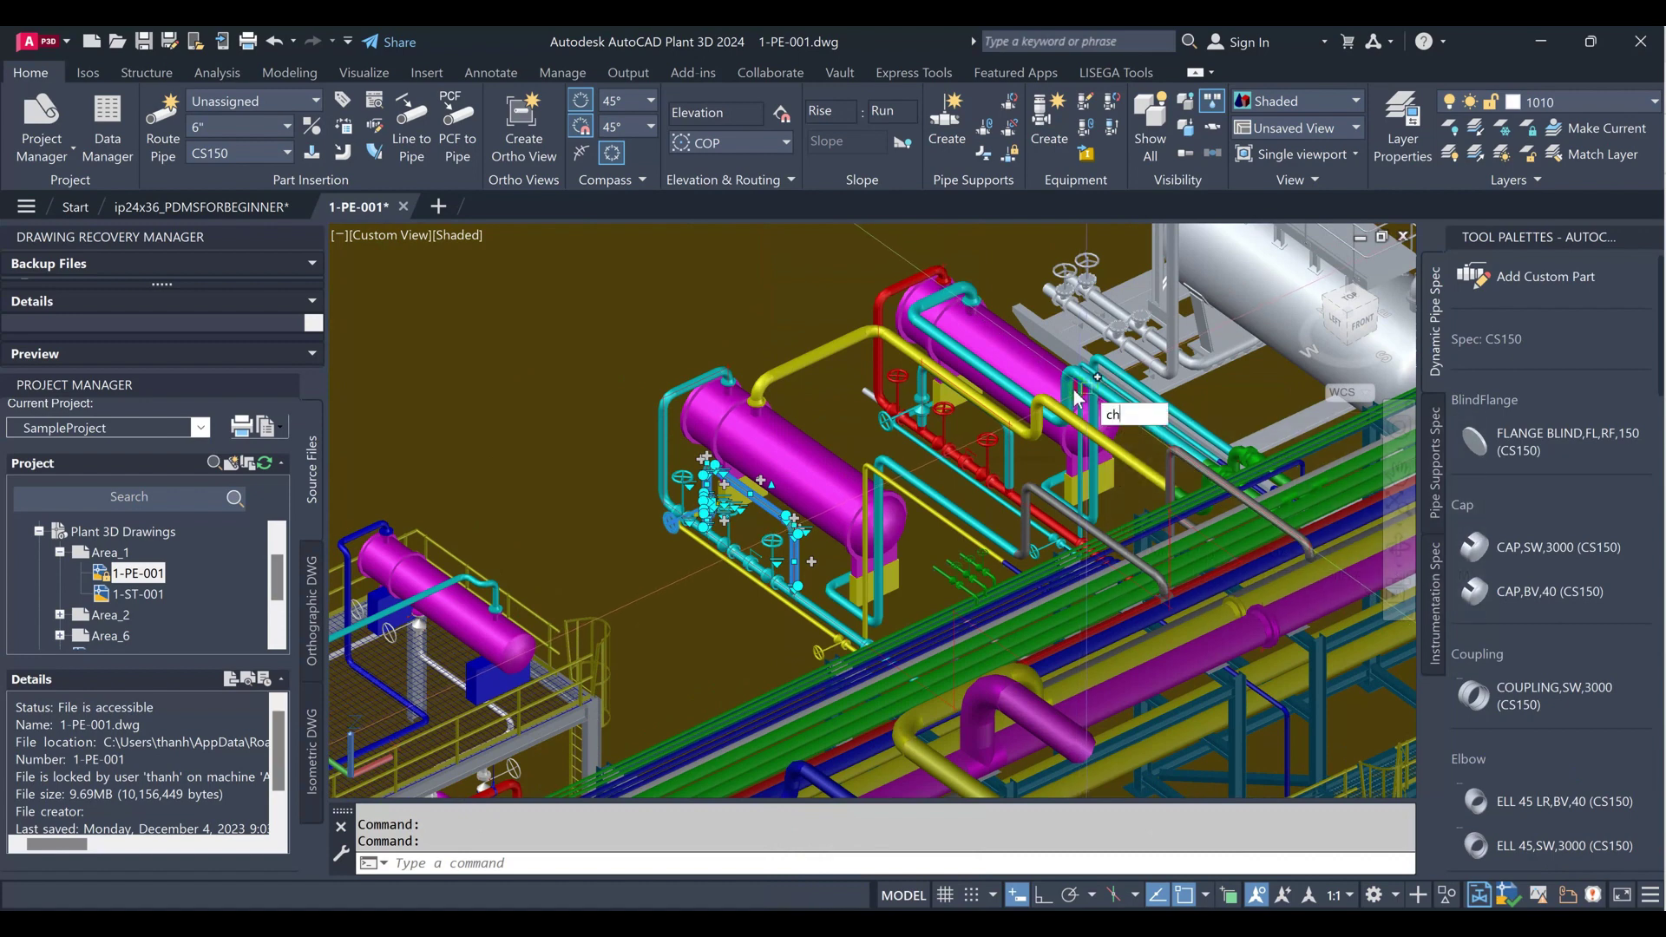
key(ctrl+1)
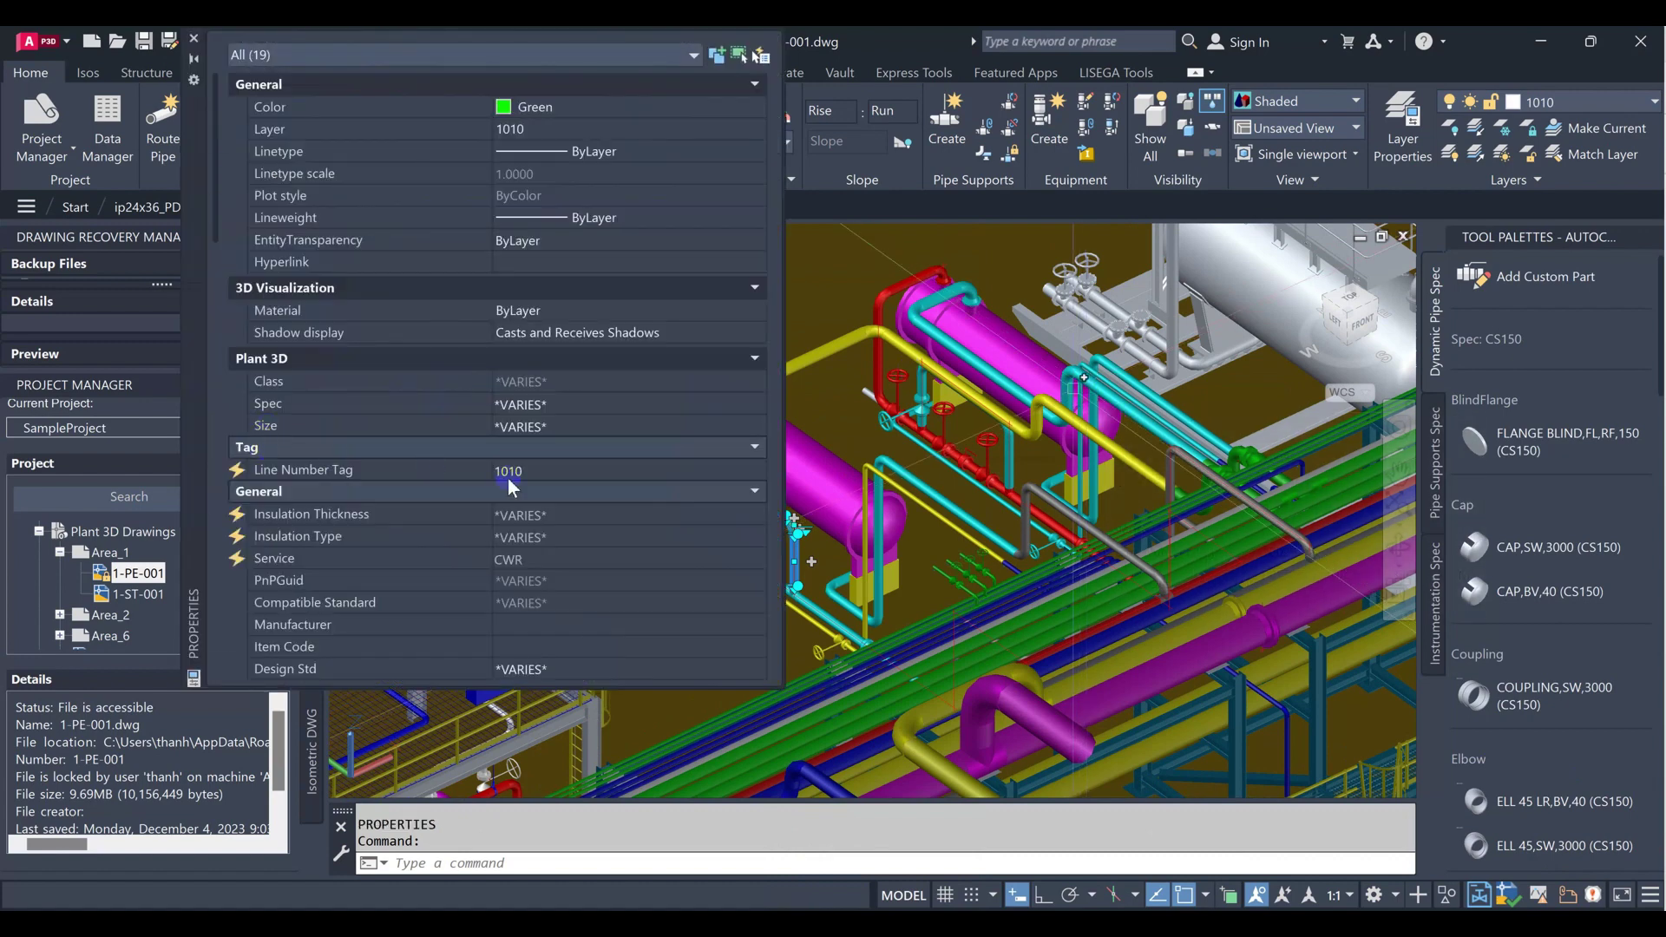
click(497, 471)
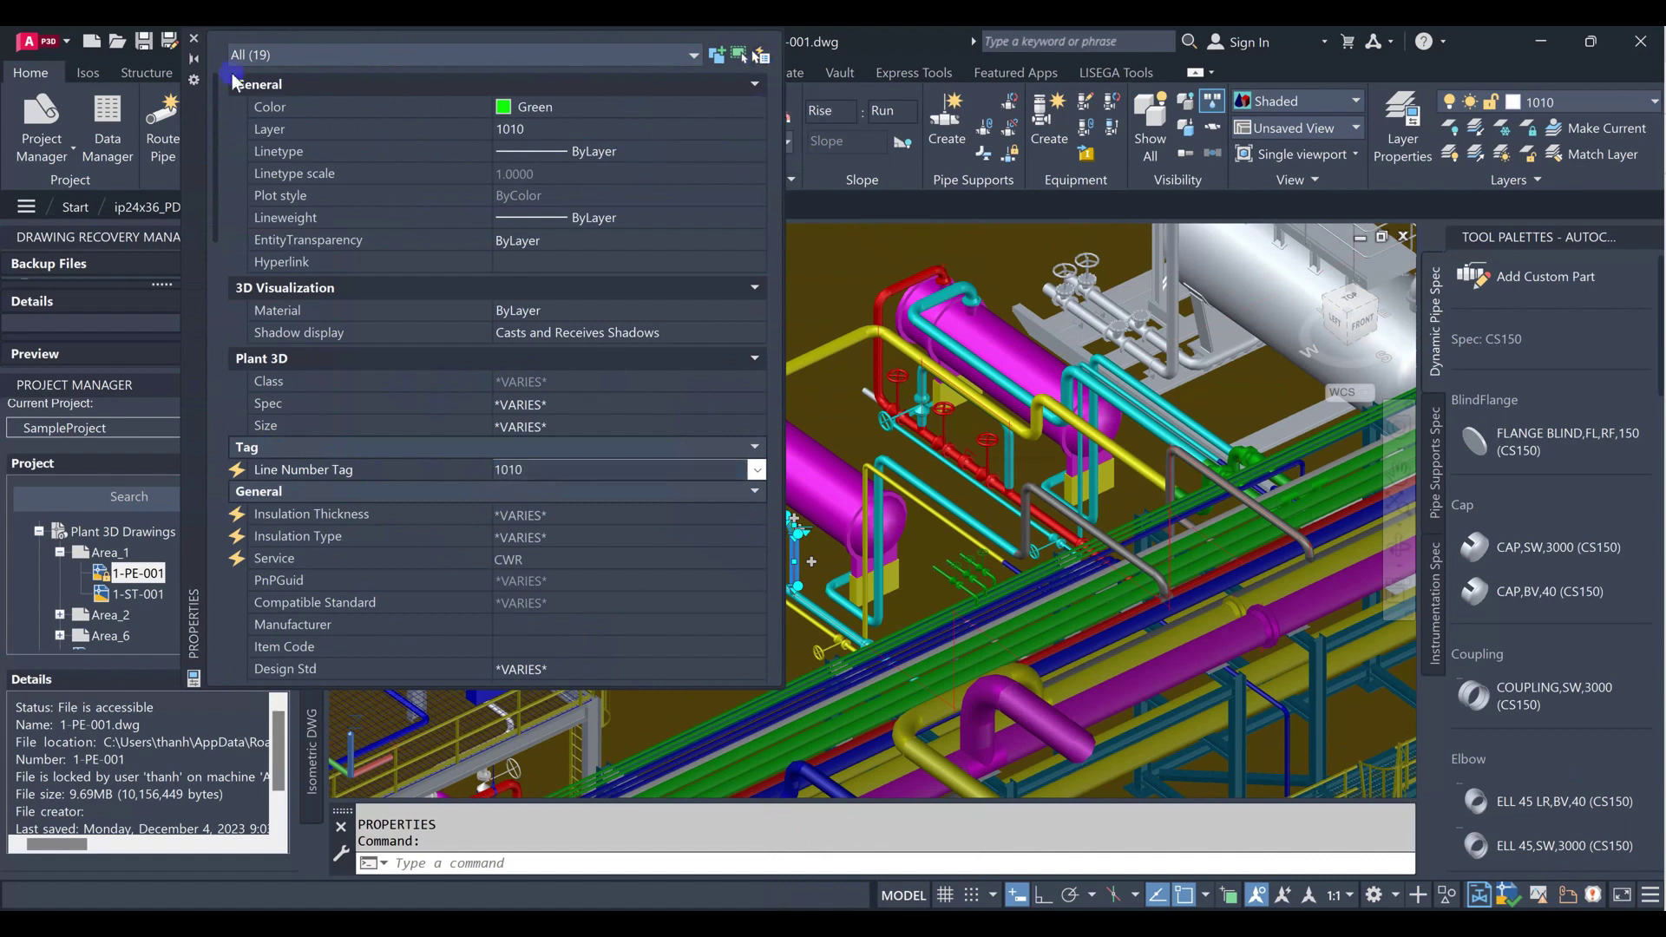
click(195, 39)
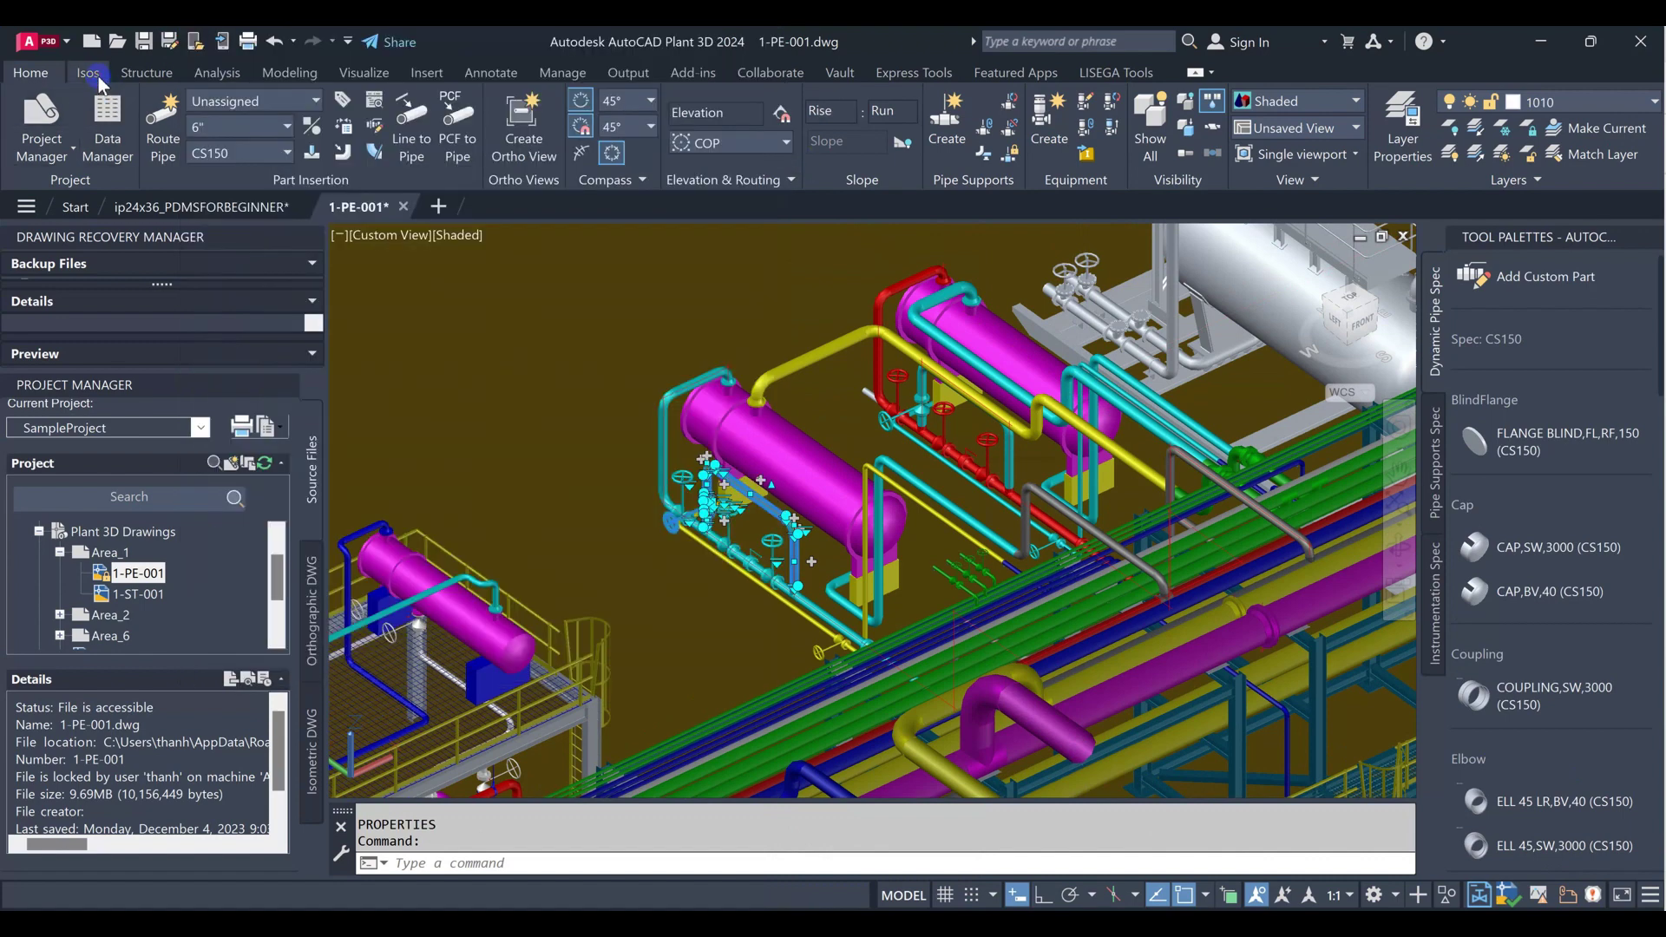
- Set up a production iso for line number 1010 using the Final_ANSI-C iso style
click(87, 73)
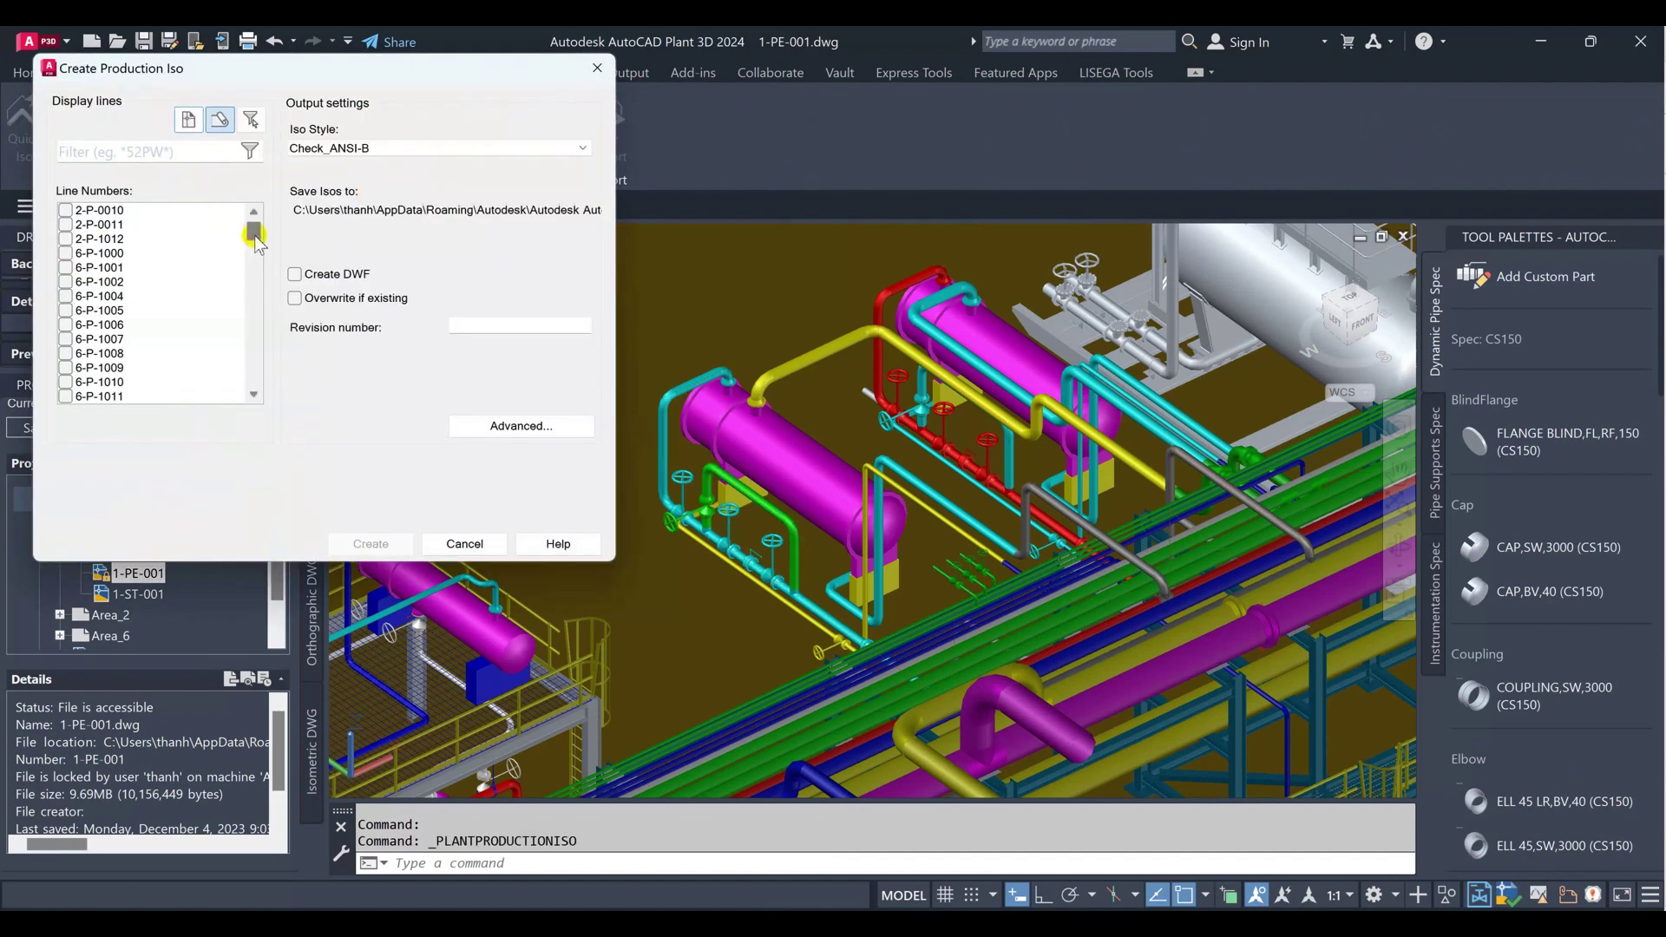
drag(253, 247, 253, 316)
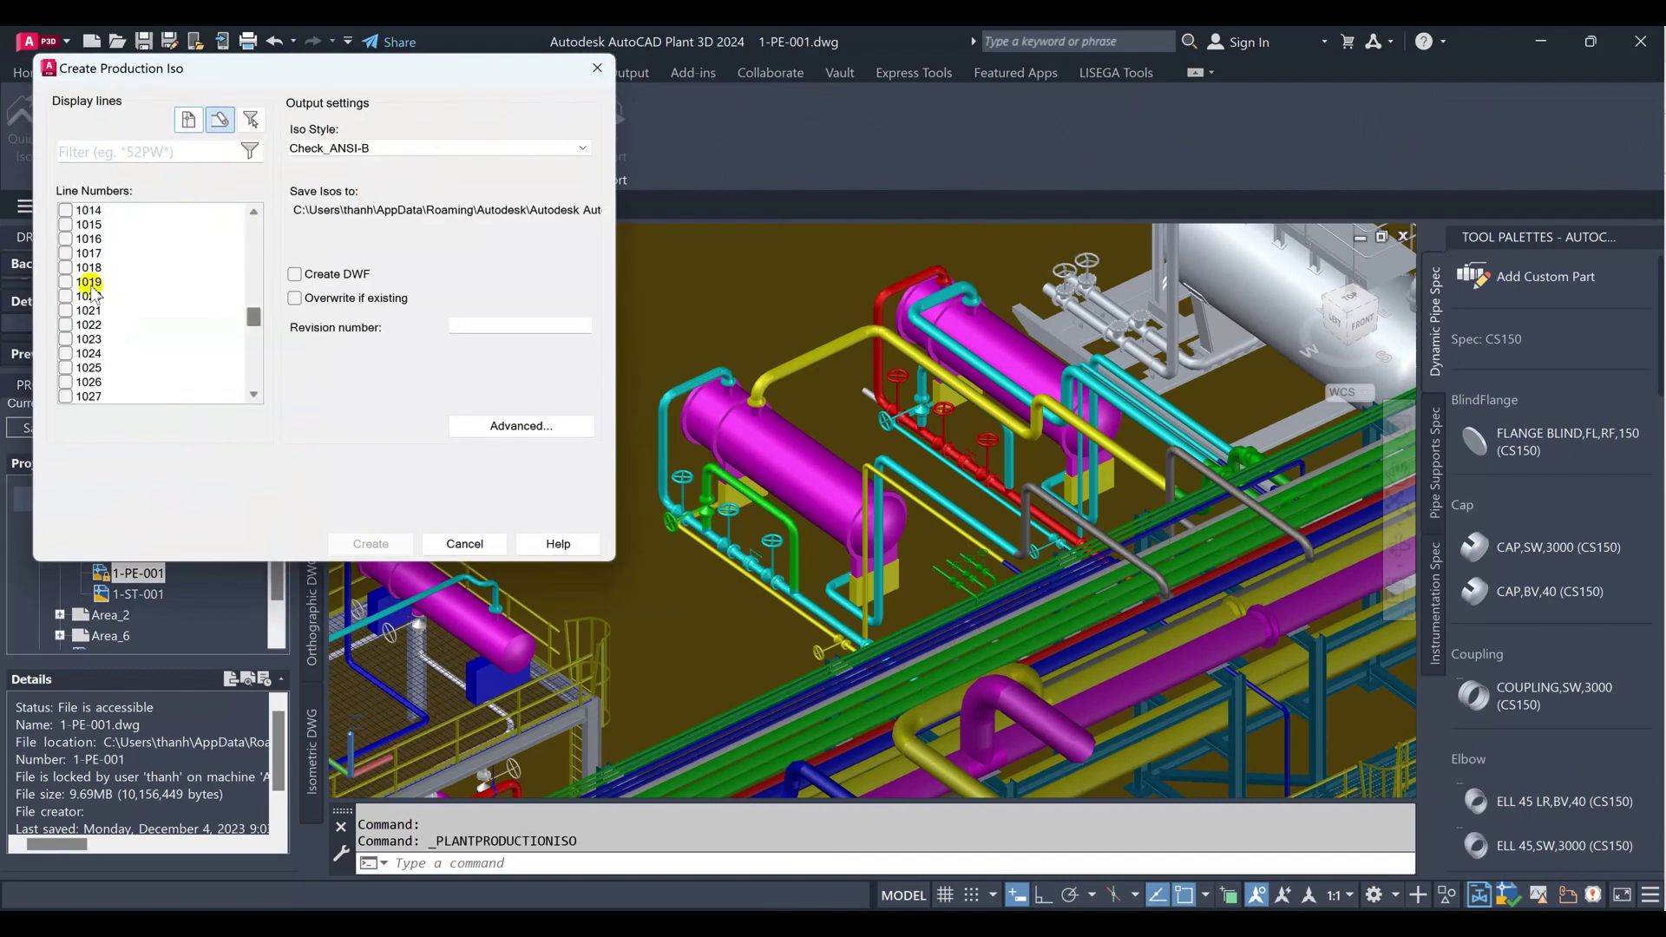
scroll(102, 250, up, 1)
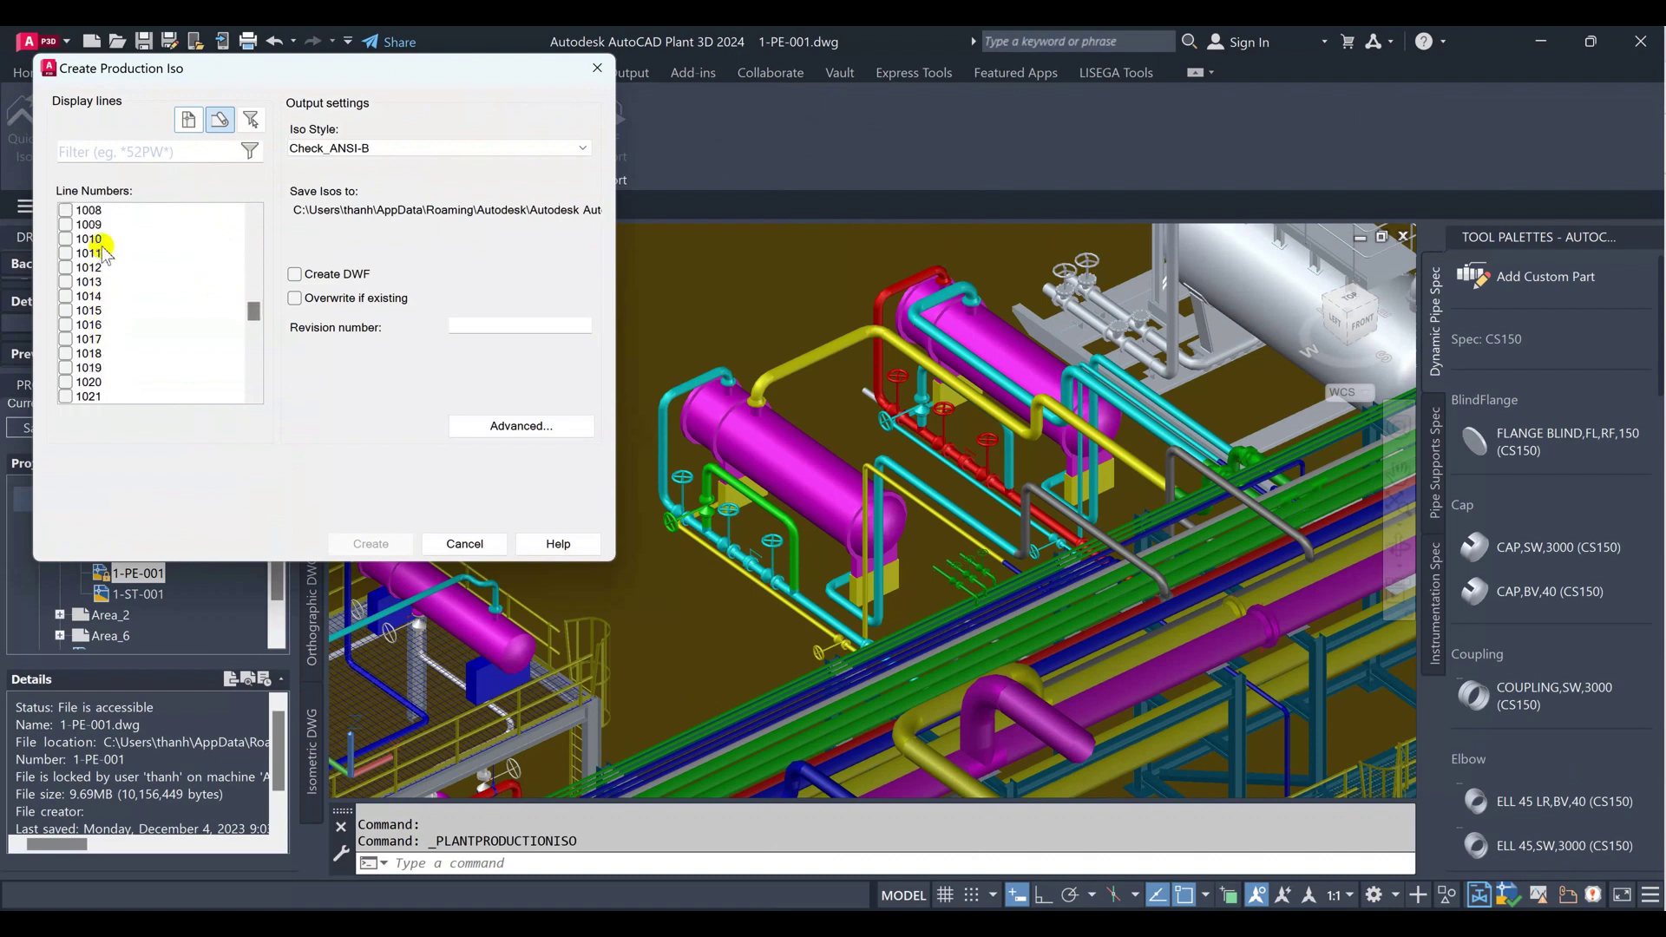
click(96, 242)
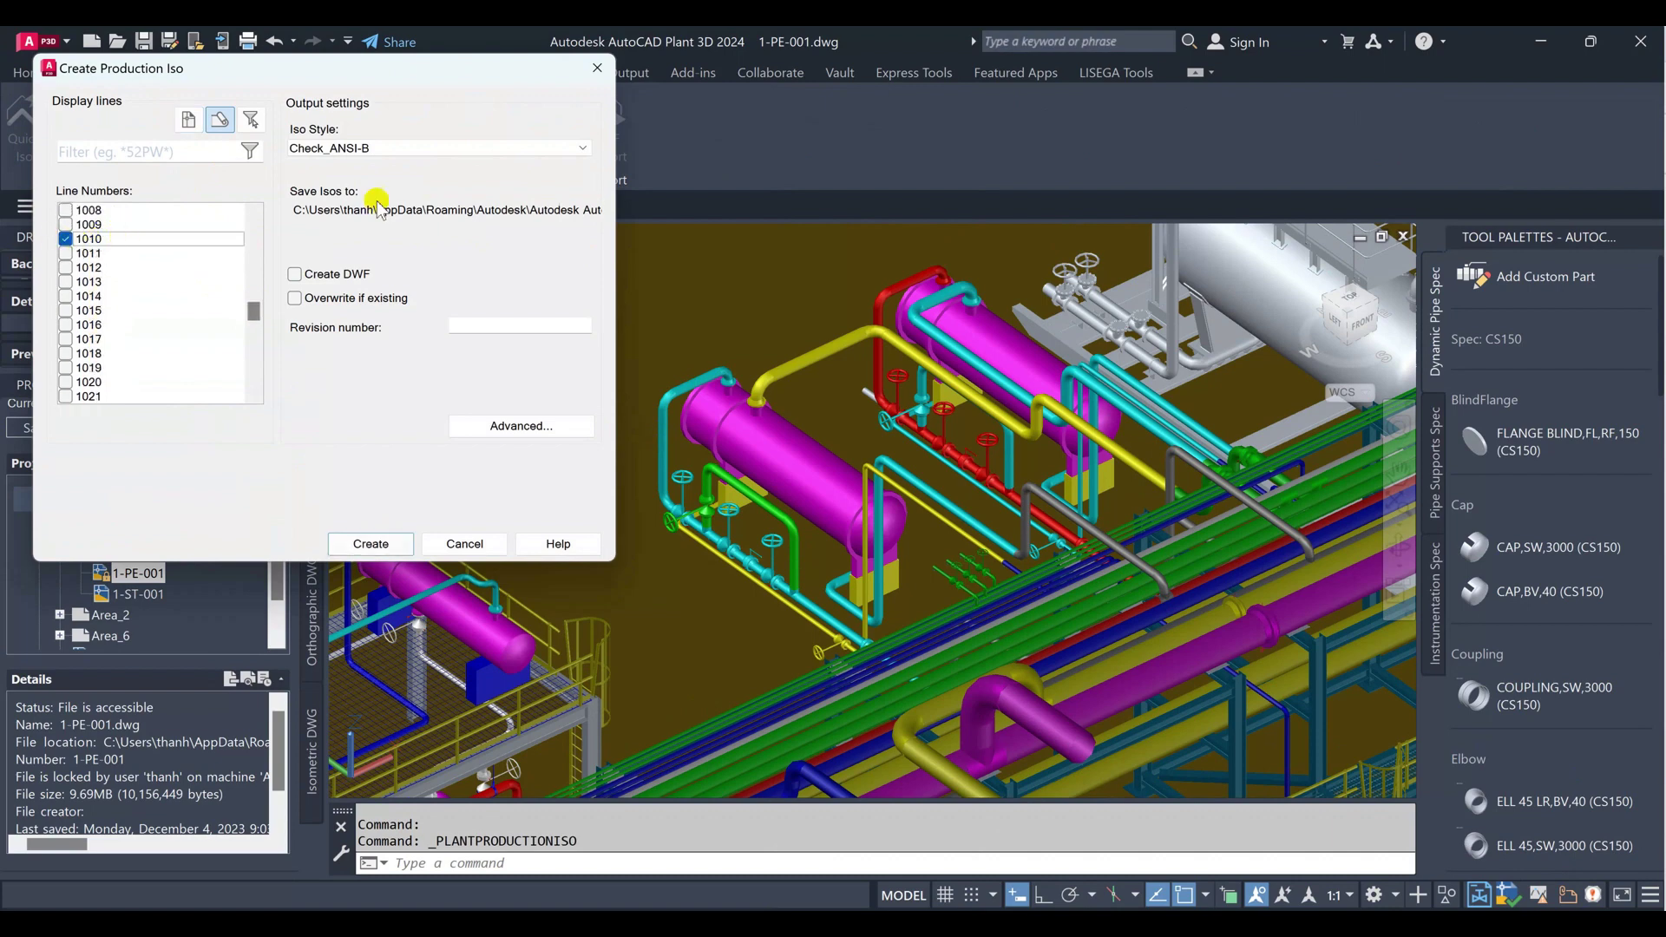
click(468, 149)
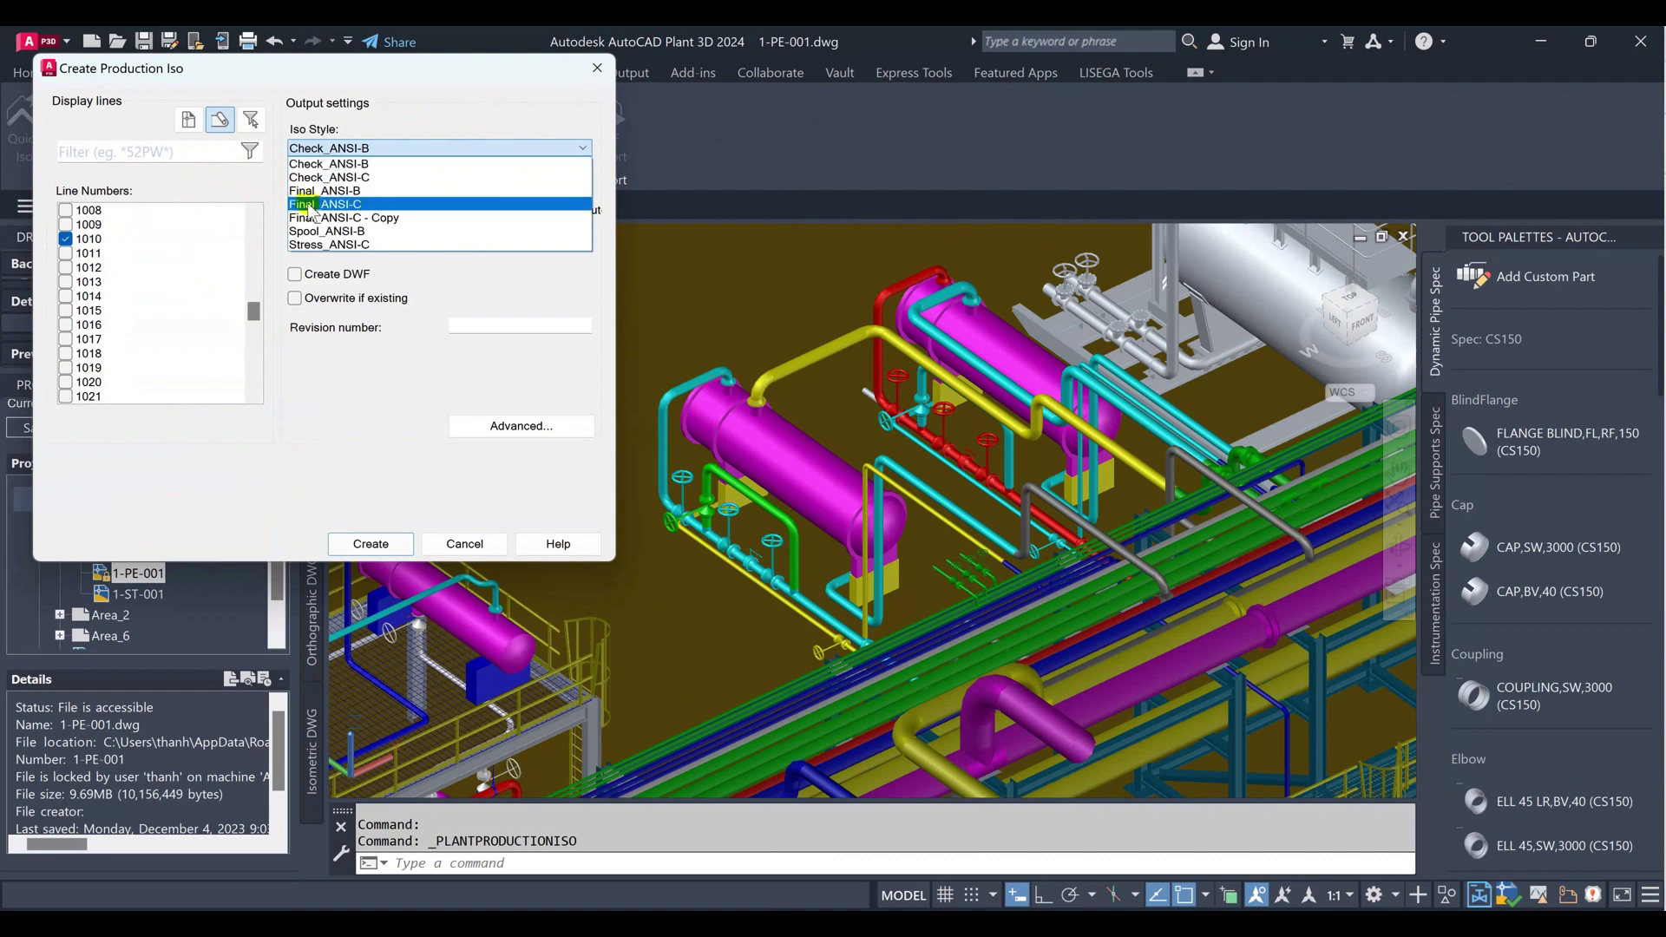
click(368, 204)
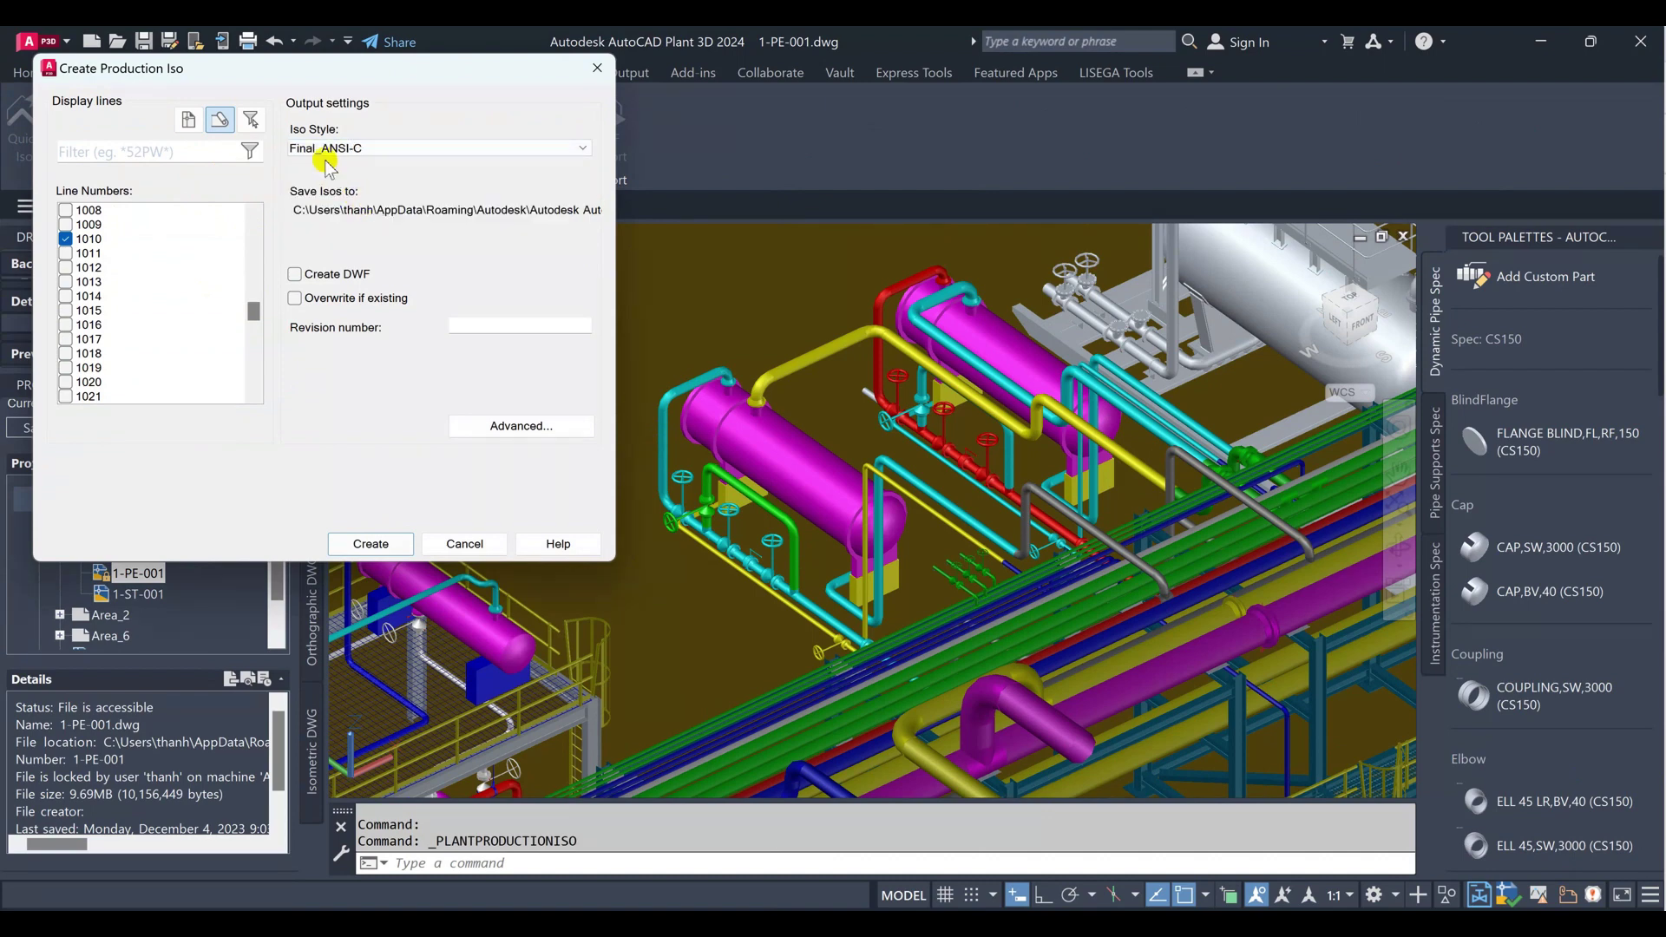
click(566, 323)
- Raise the iso congestion splitting level to the maximum and turn off automatic split points in the advanced options
click(512, 427)
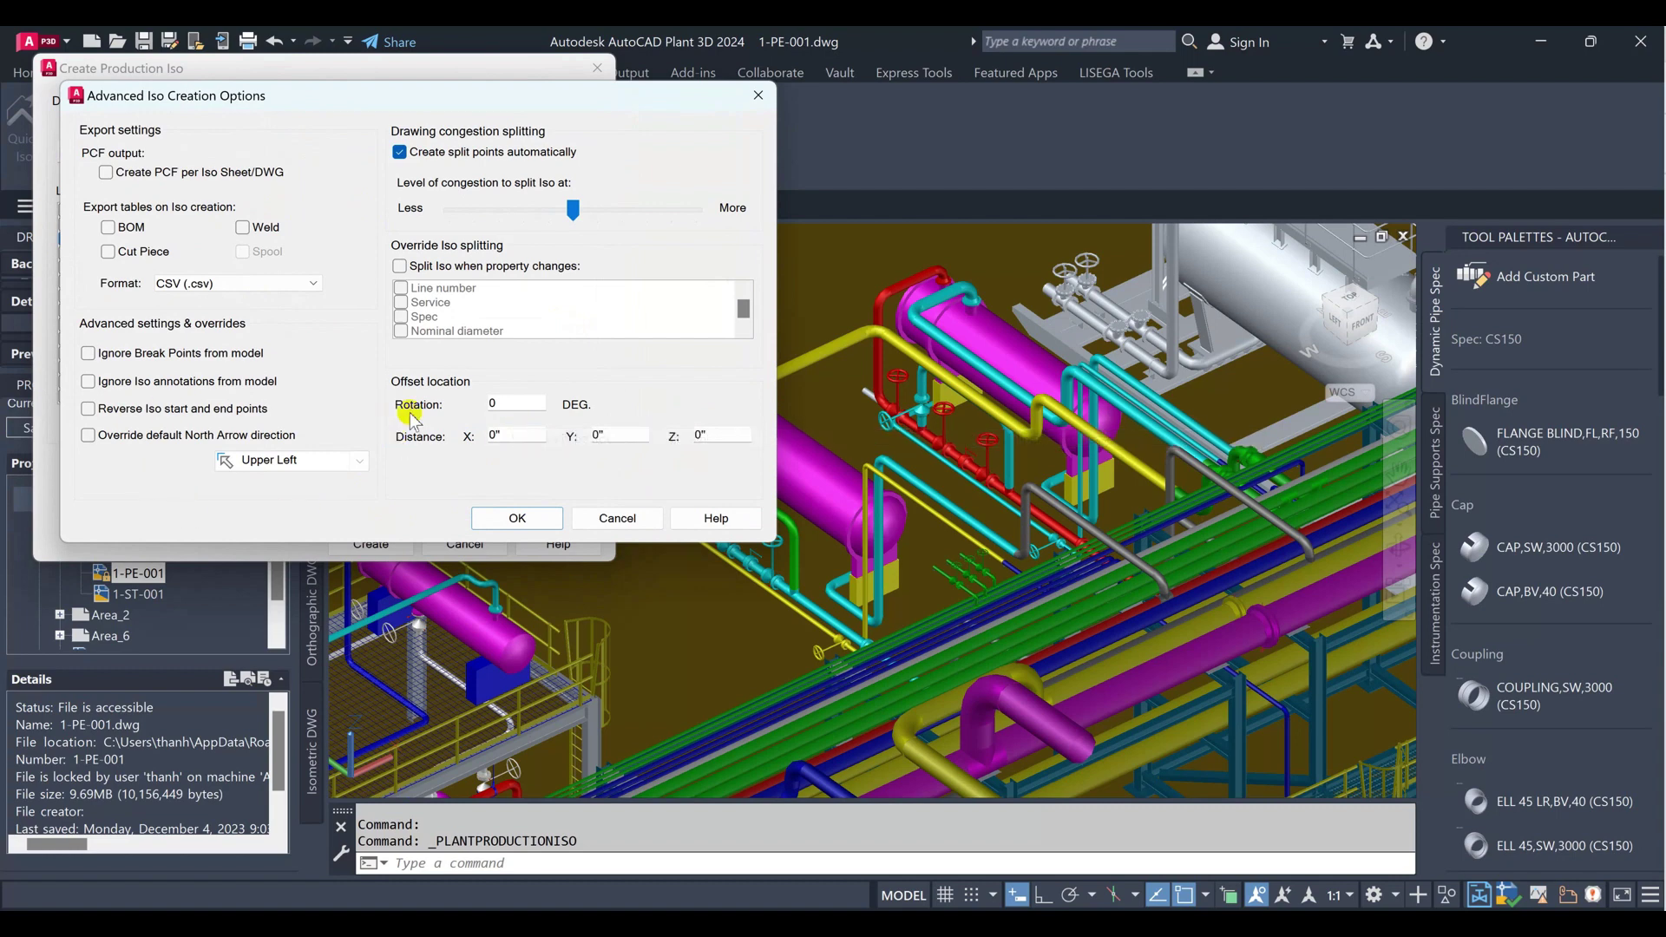
click(711, 215)
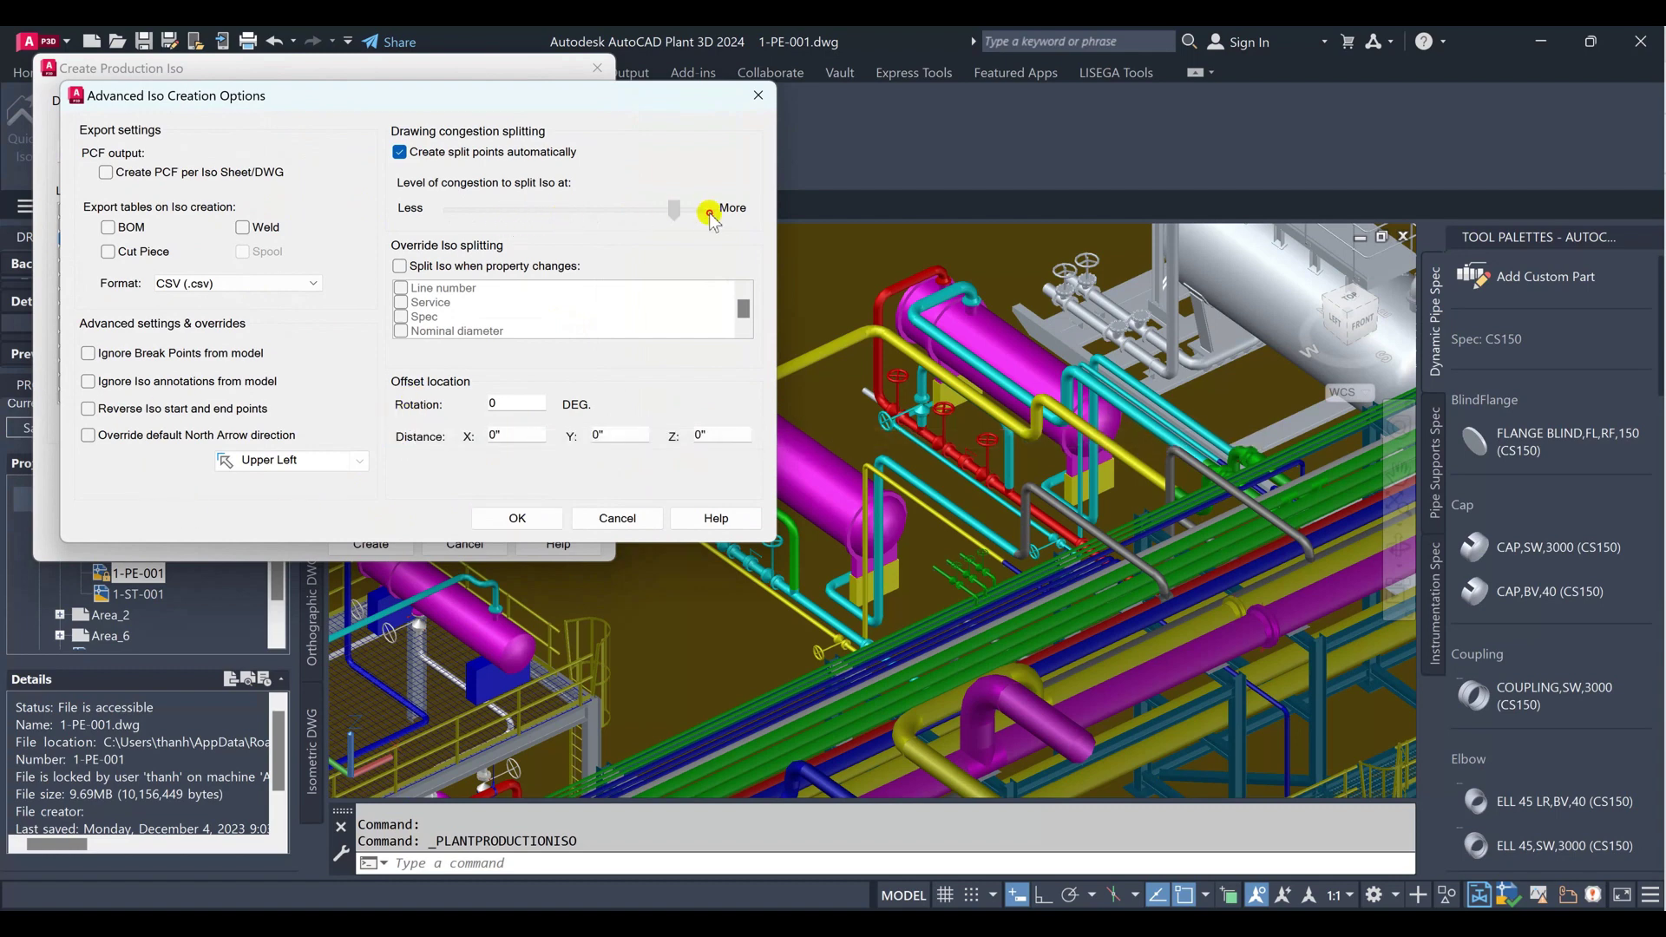
click(711, 216)
click(489, 154)
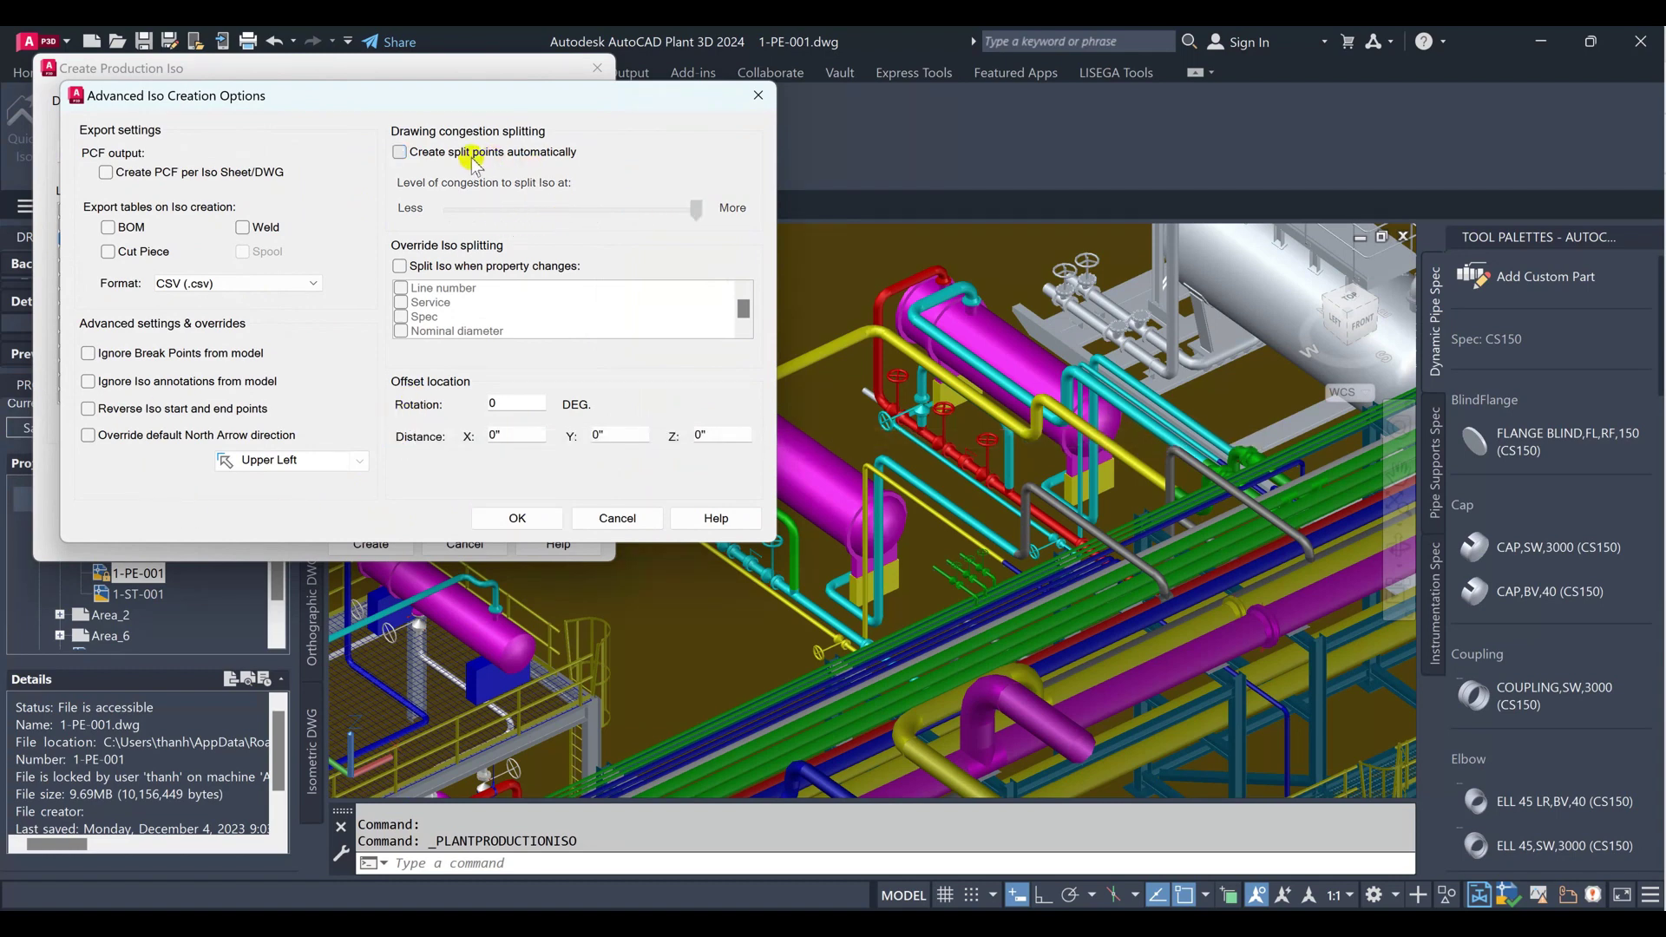
click(518, 519)
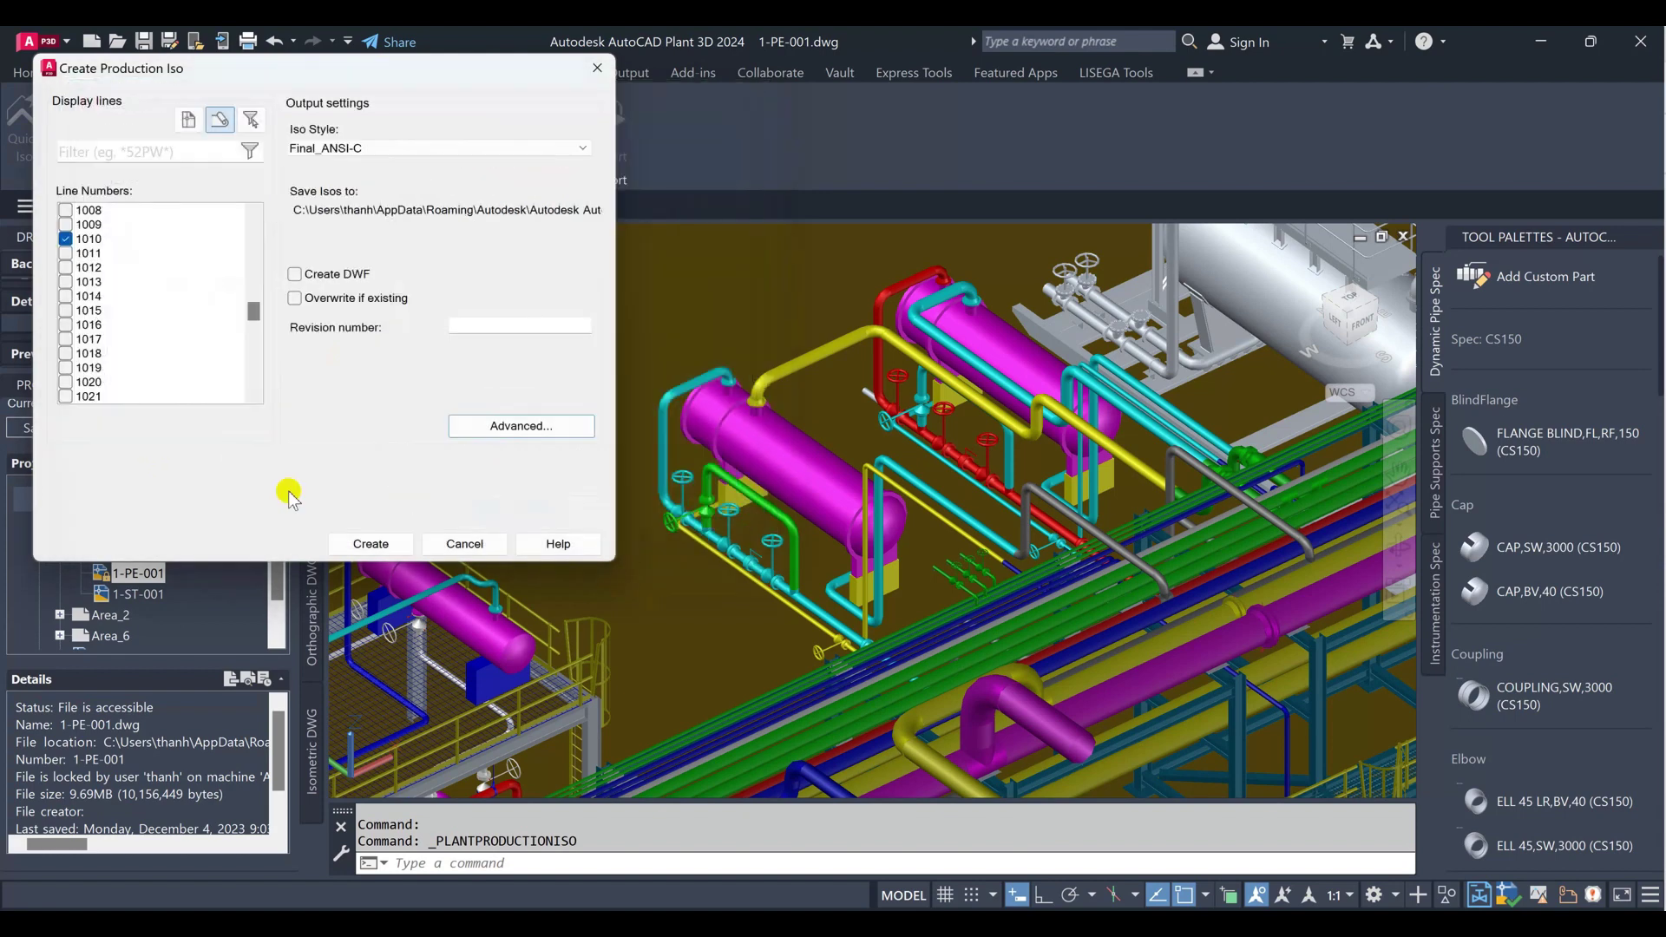
- Create the production isometric for line 1010 and open the generated drawing from the creation results
click(381, 545)
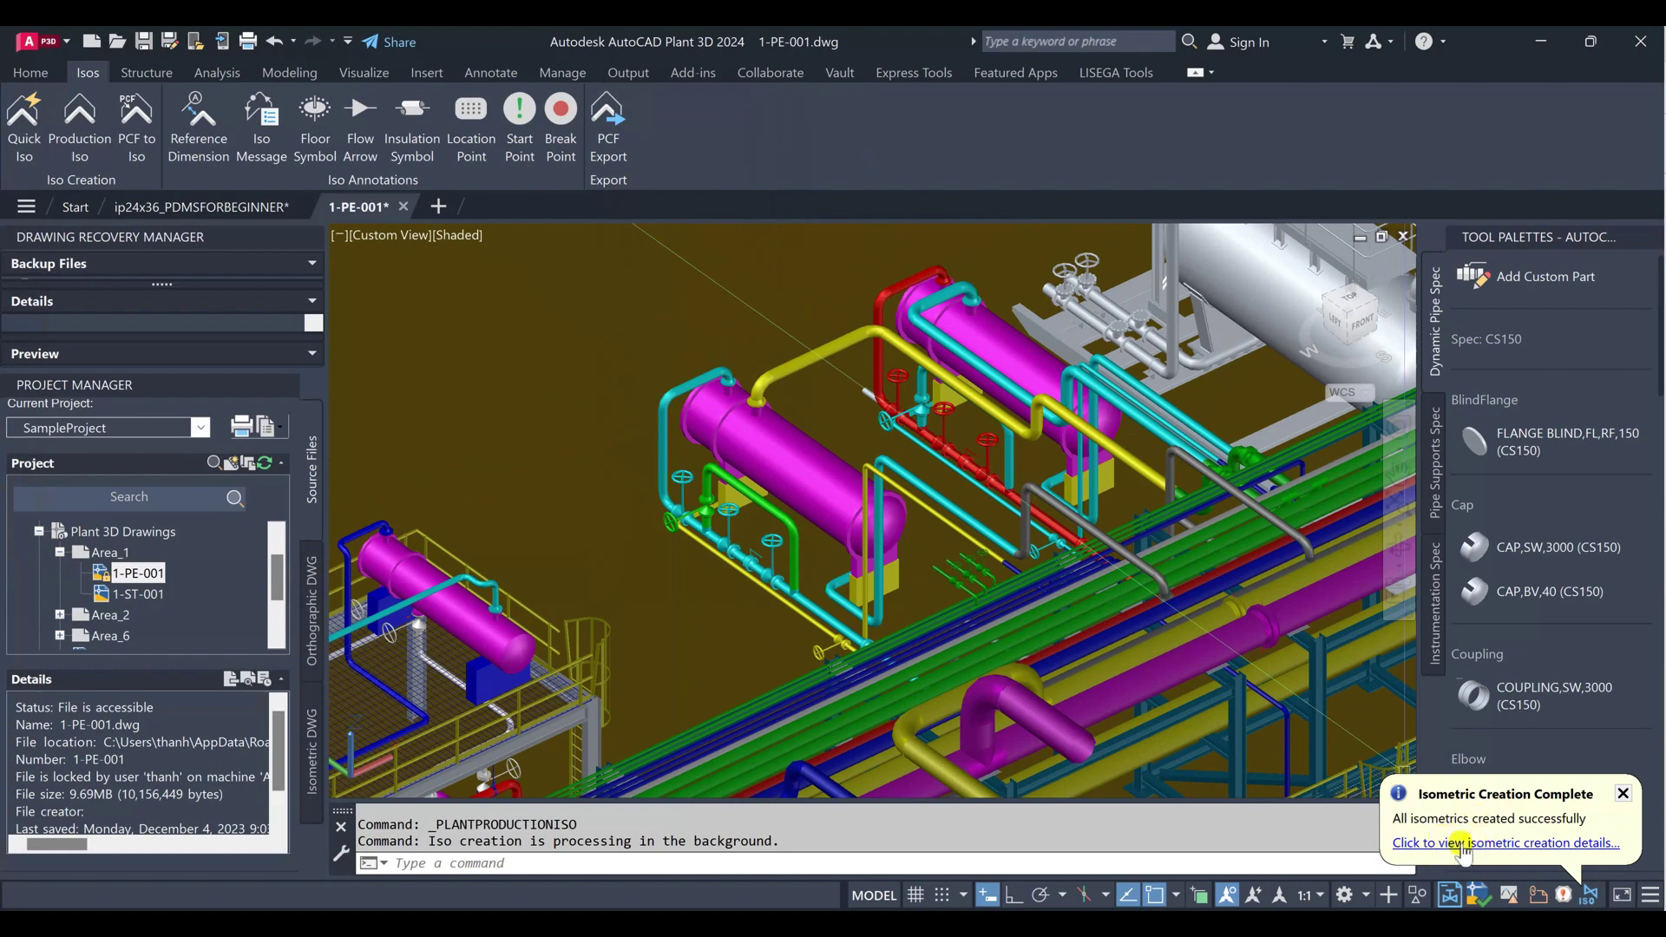
click(1495, 843)
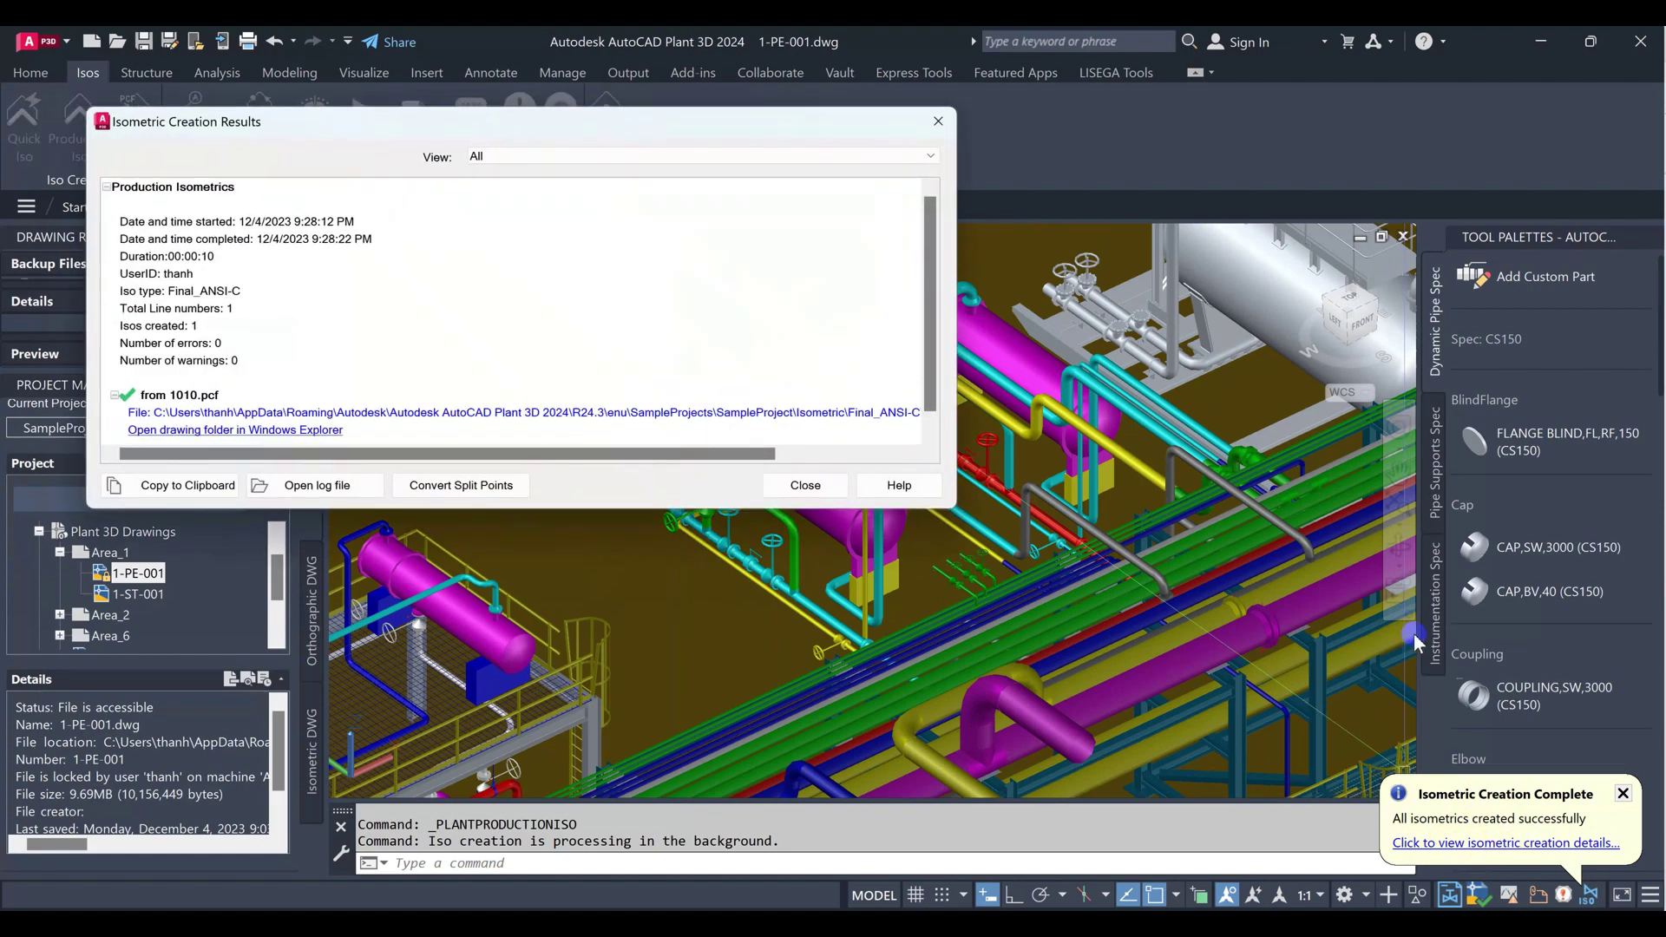
click(685, 416)
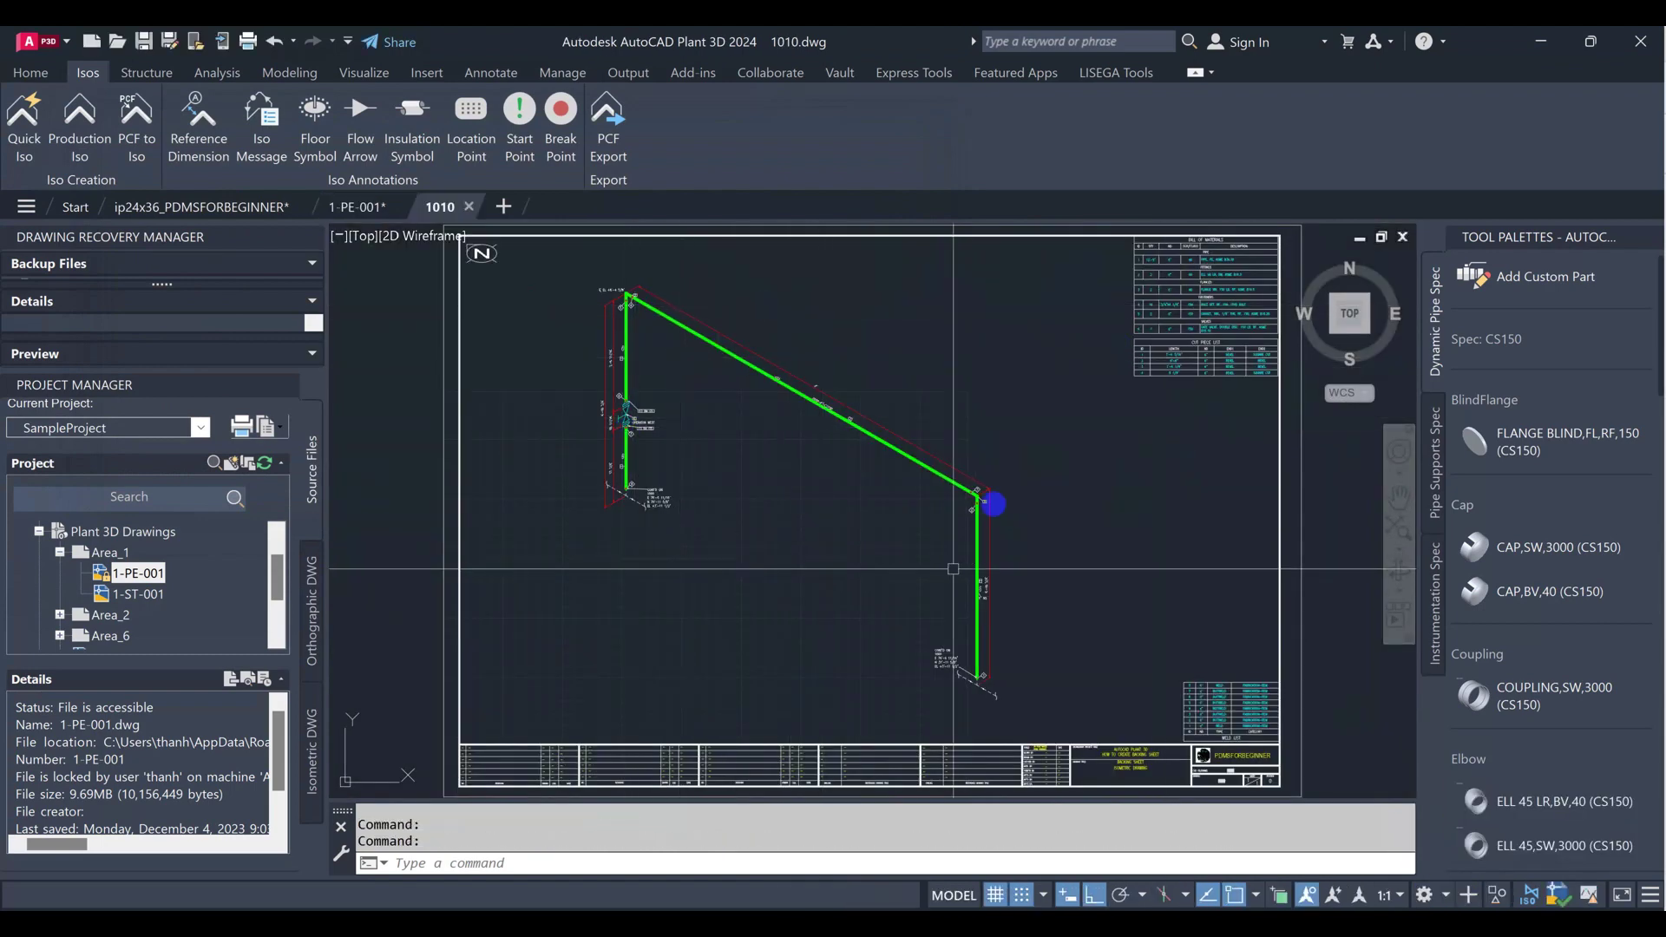
- Examine the custom title block on the 1010 isometric, including the logo, CAD filename, drawing, sheet and revision fields
middle_drag(1141, 757, 810, 621)
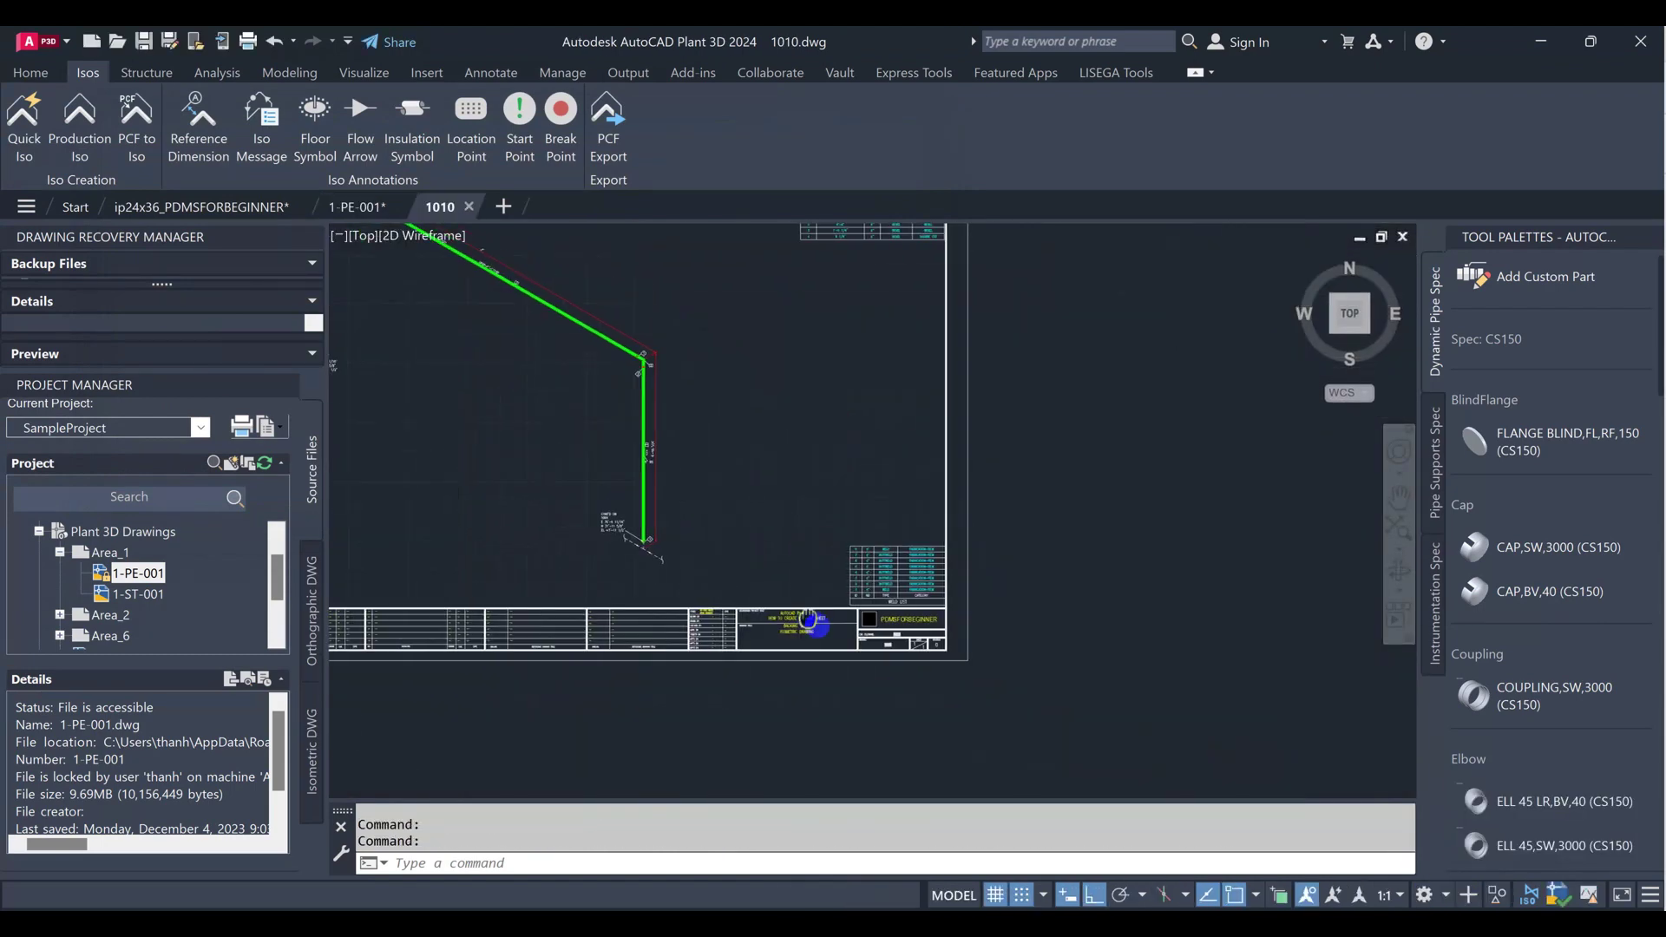
scroll(810, 624, up, 6)
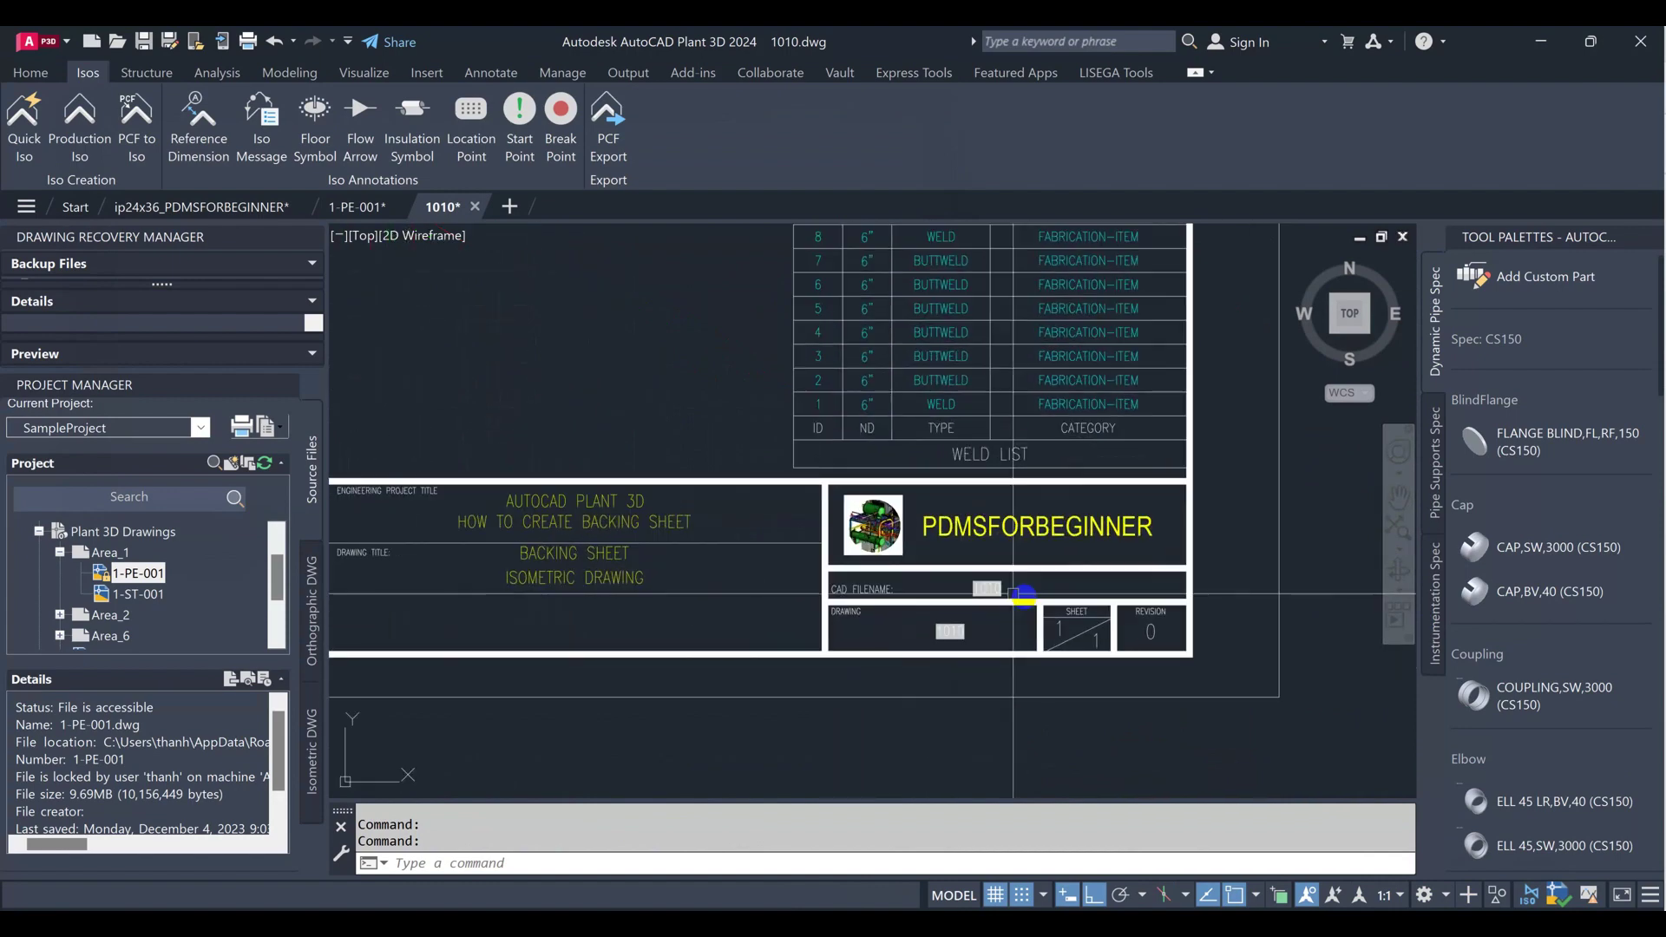
scroll(1024, 597, up, 2)
click(480, 362)
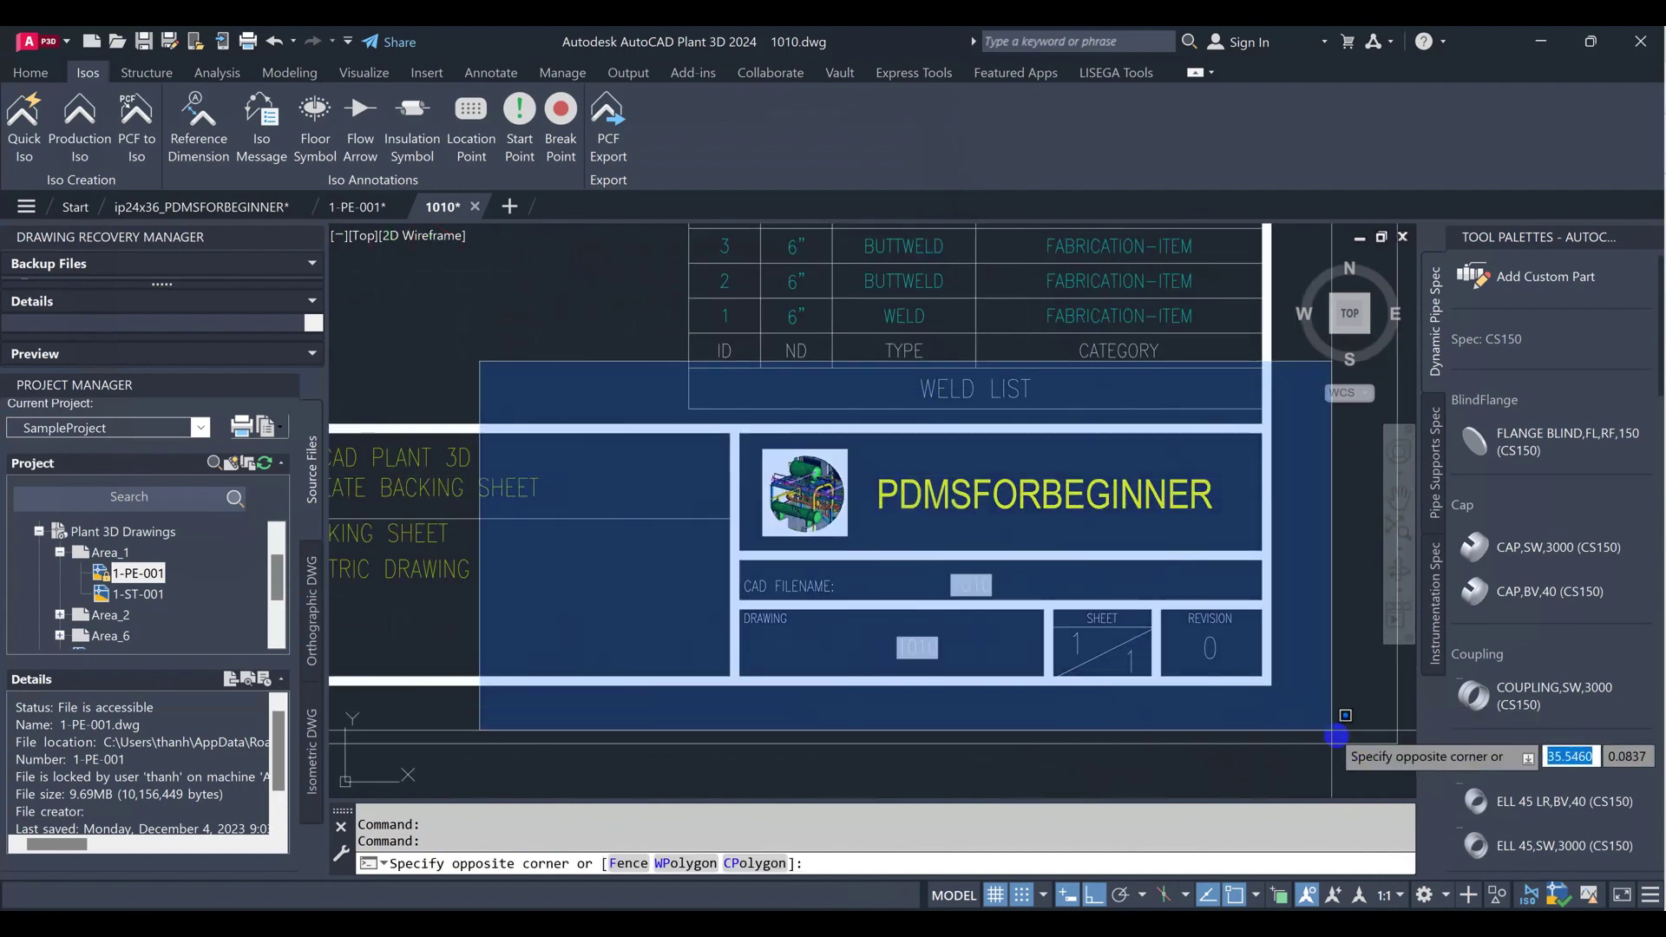
click(1337, 736)
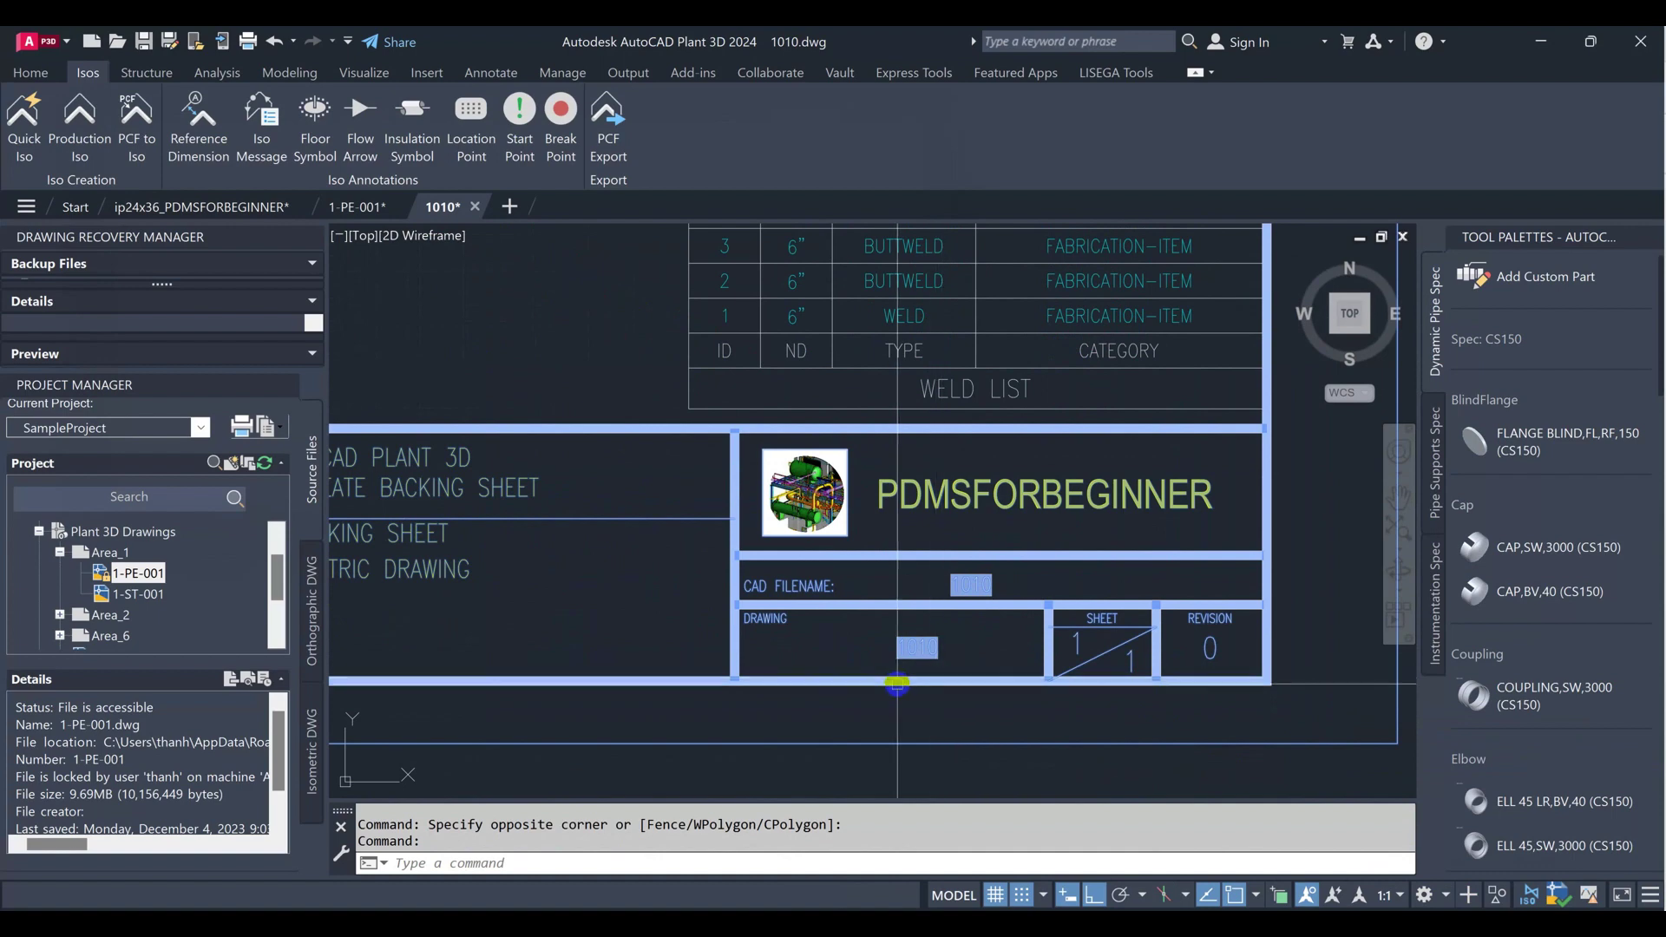
key(Escape)
scroll(912, 693, down, 3)
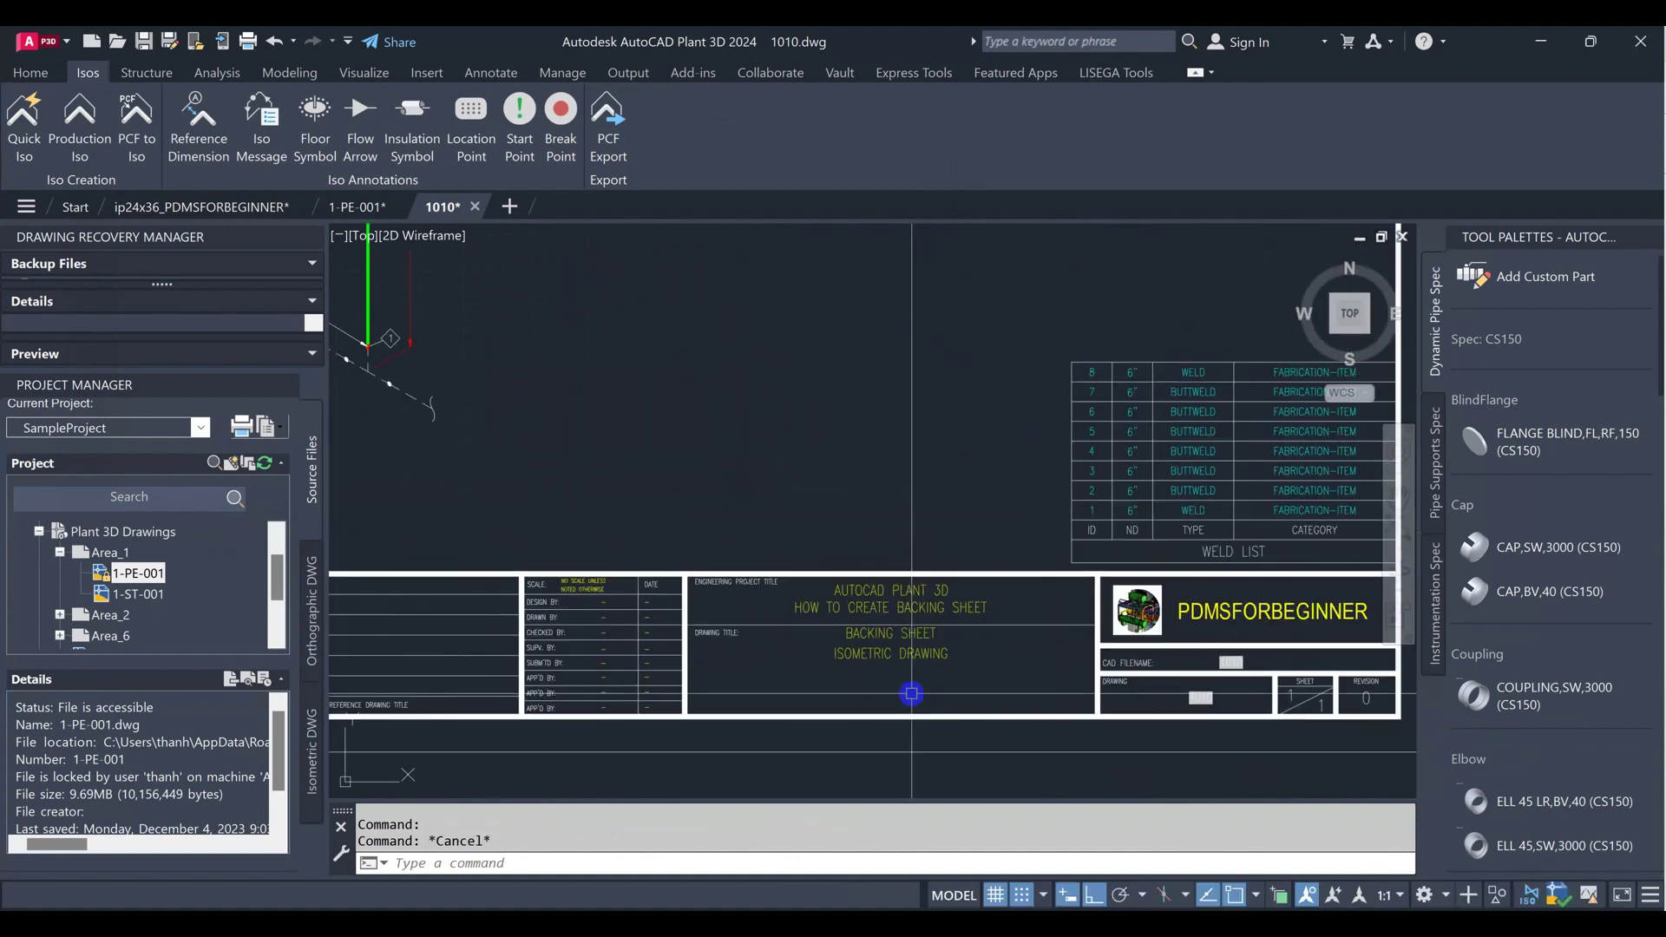
- Examine the bill of materials, cut piece list and pipe route on the 1010 isometric sheet
scroll(907, 484, up, 6)
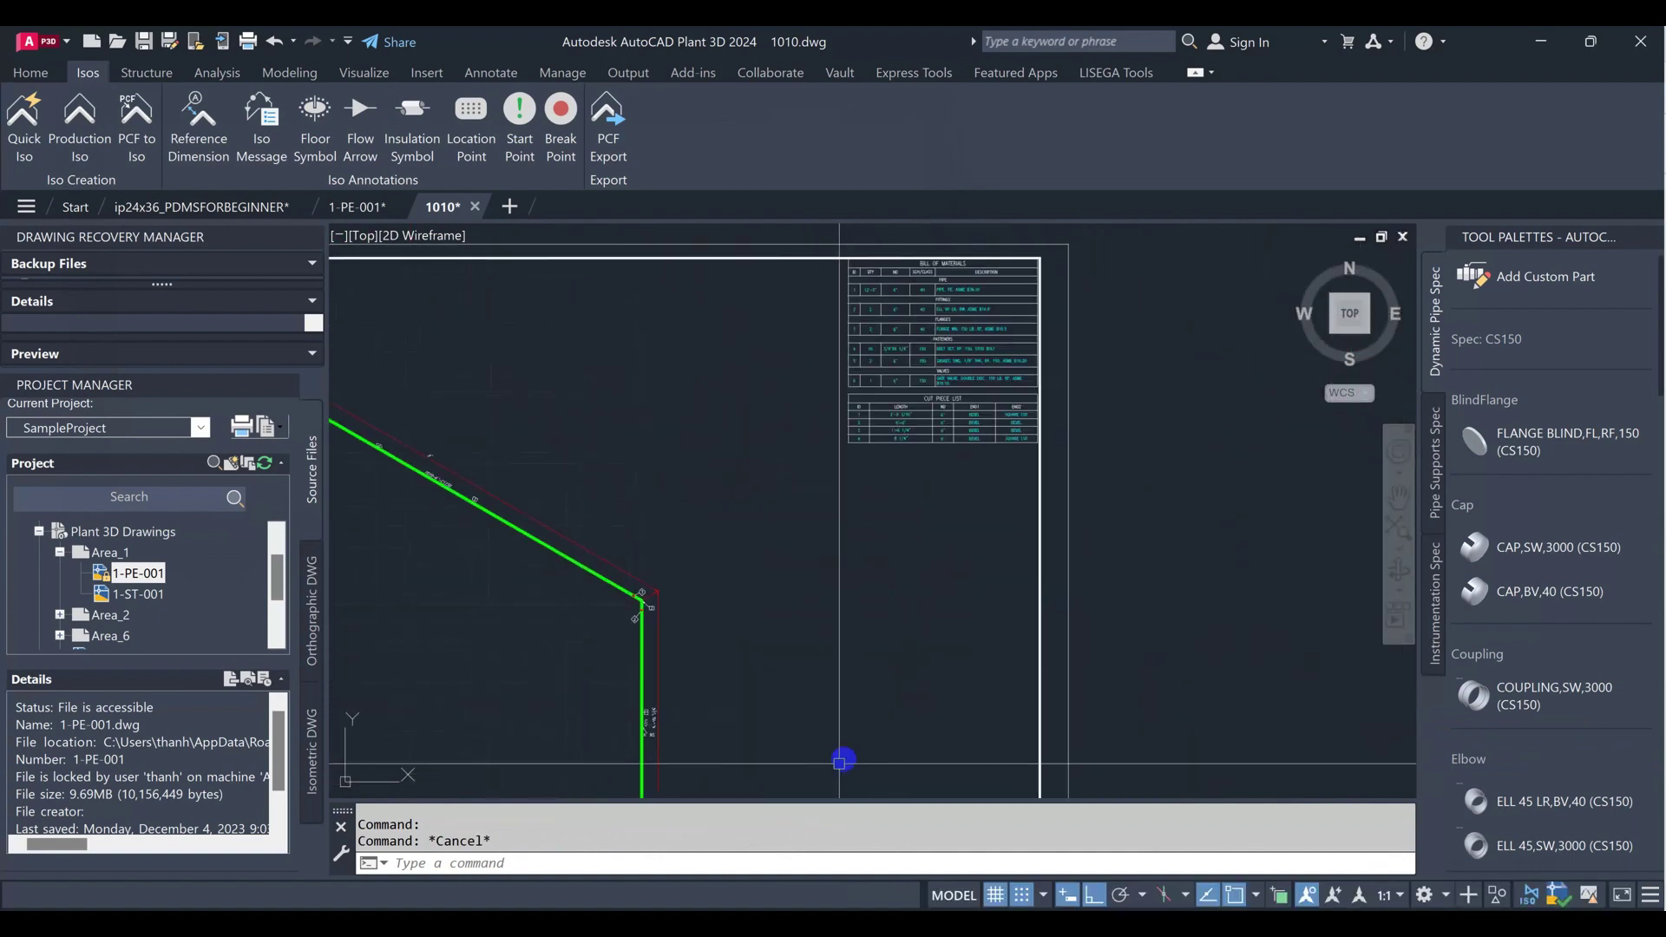
scroll(839, 764, down, 2)
scroll(797, 539, down, 2)
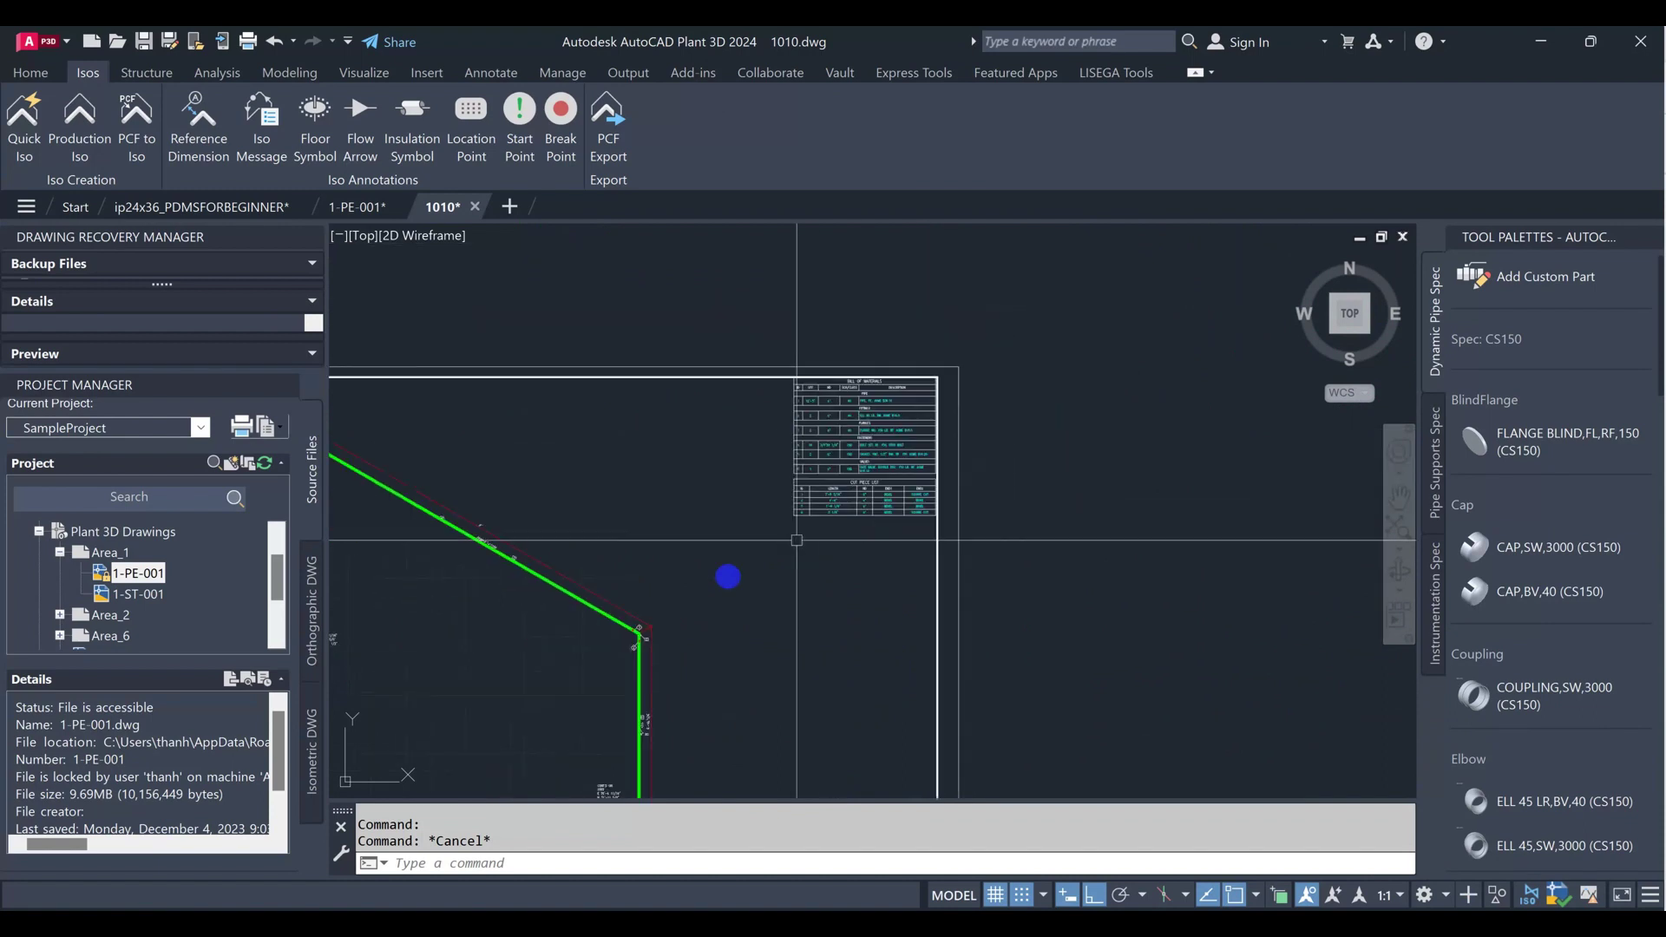
scroll(796, 540, down, 2)
scroll(838, 538, up, 6)
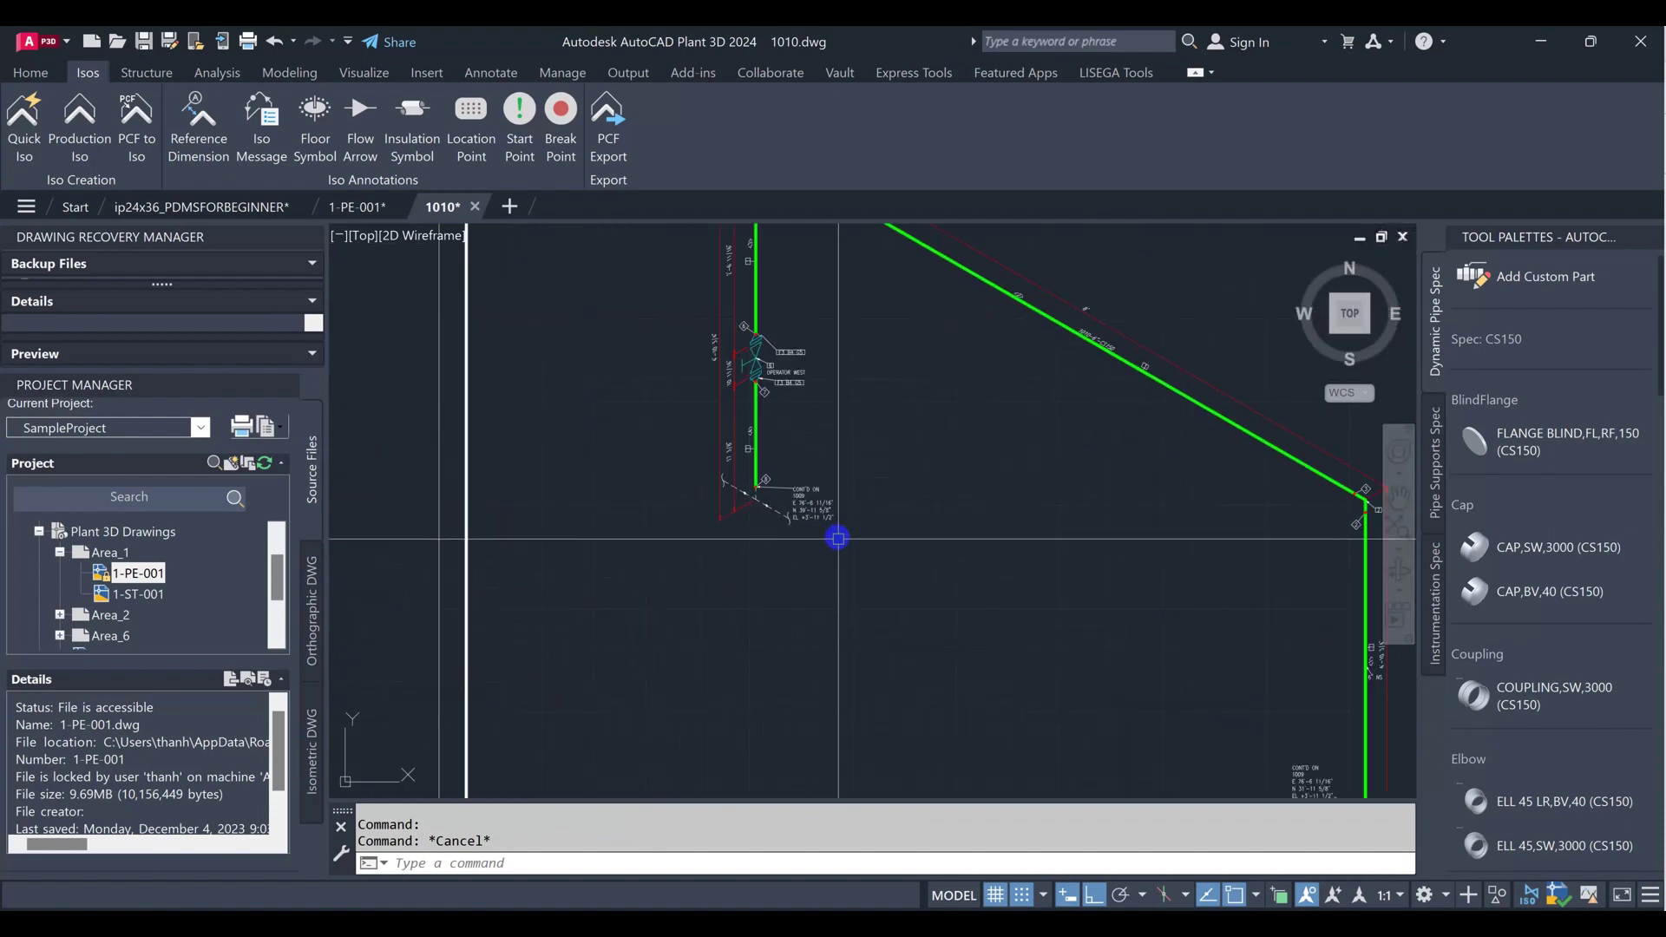
middle_drag(837, 538, 726, 520)
scroll(781, 529, down, 1)
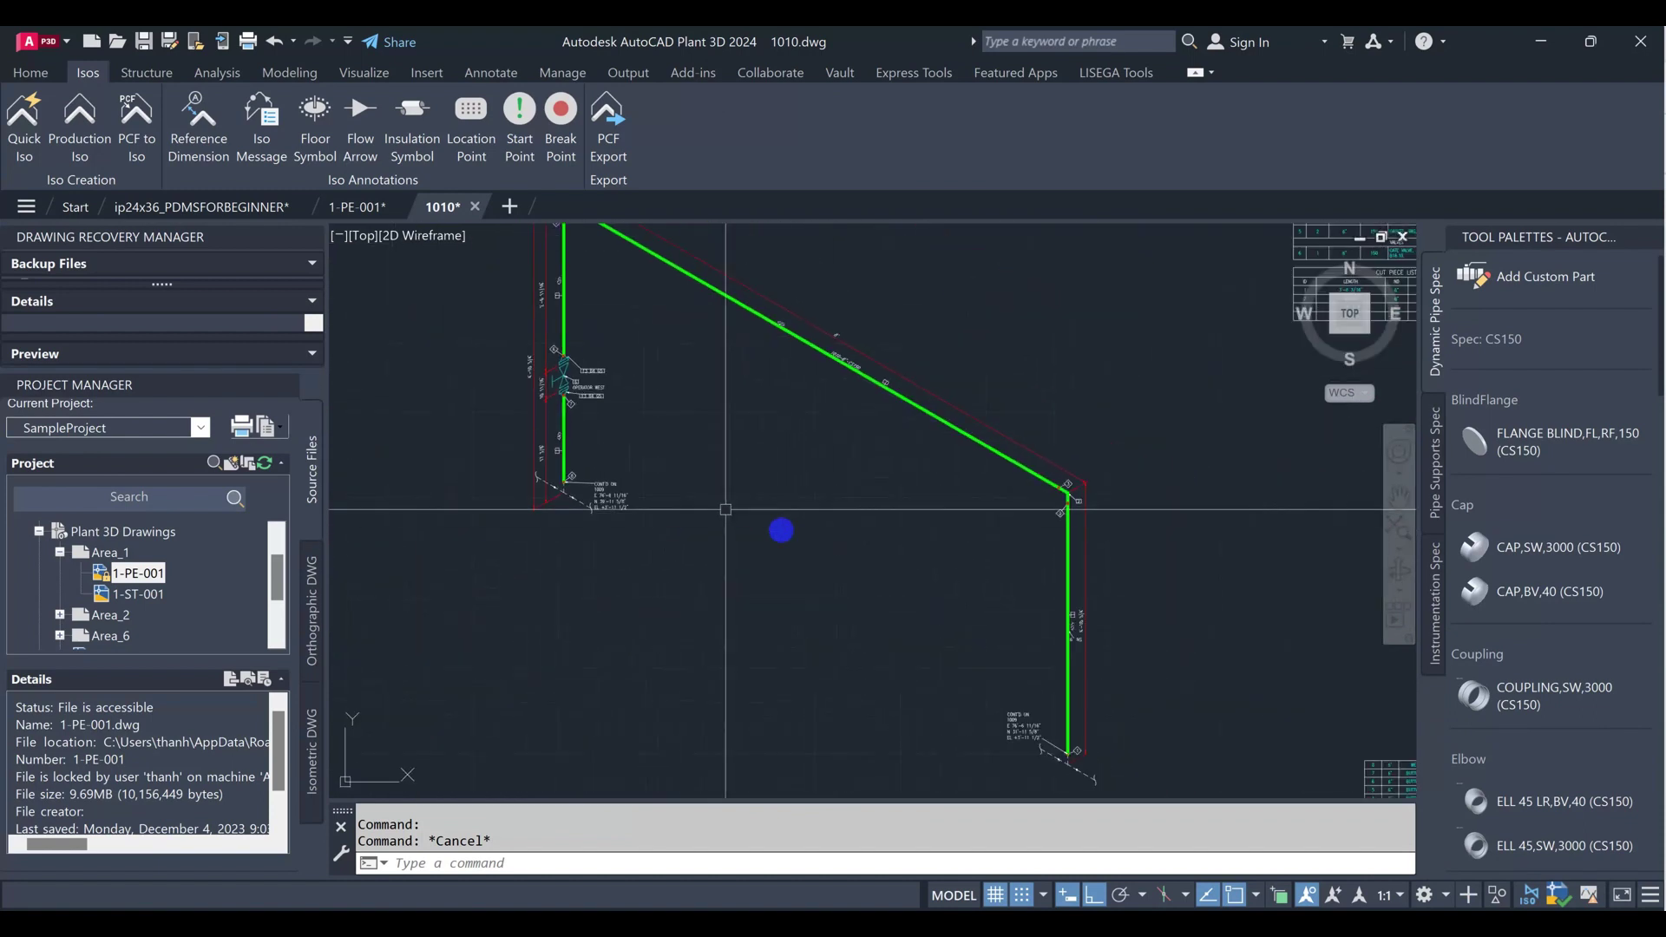
middle_click(815, 537)
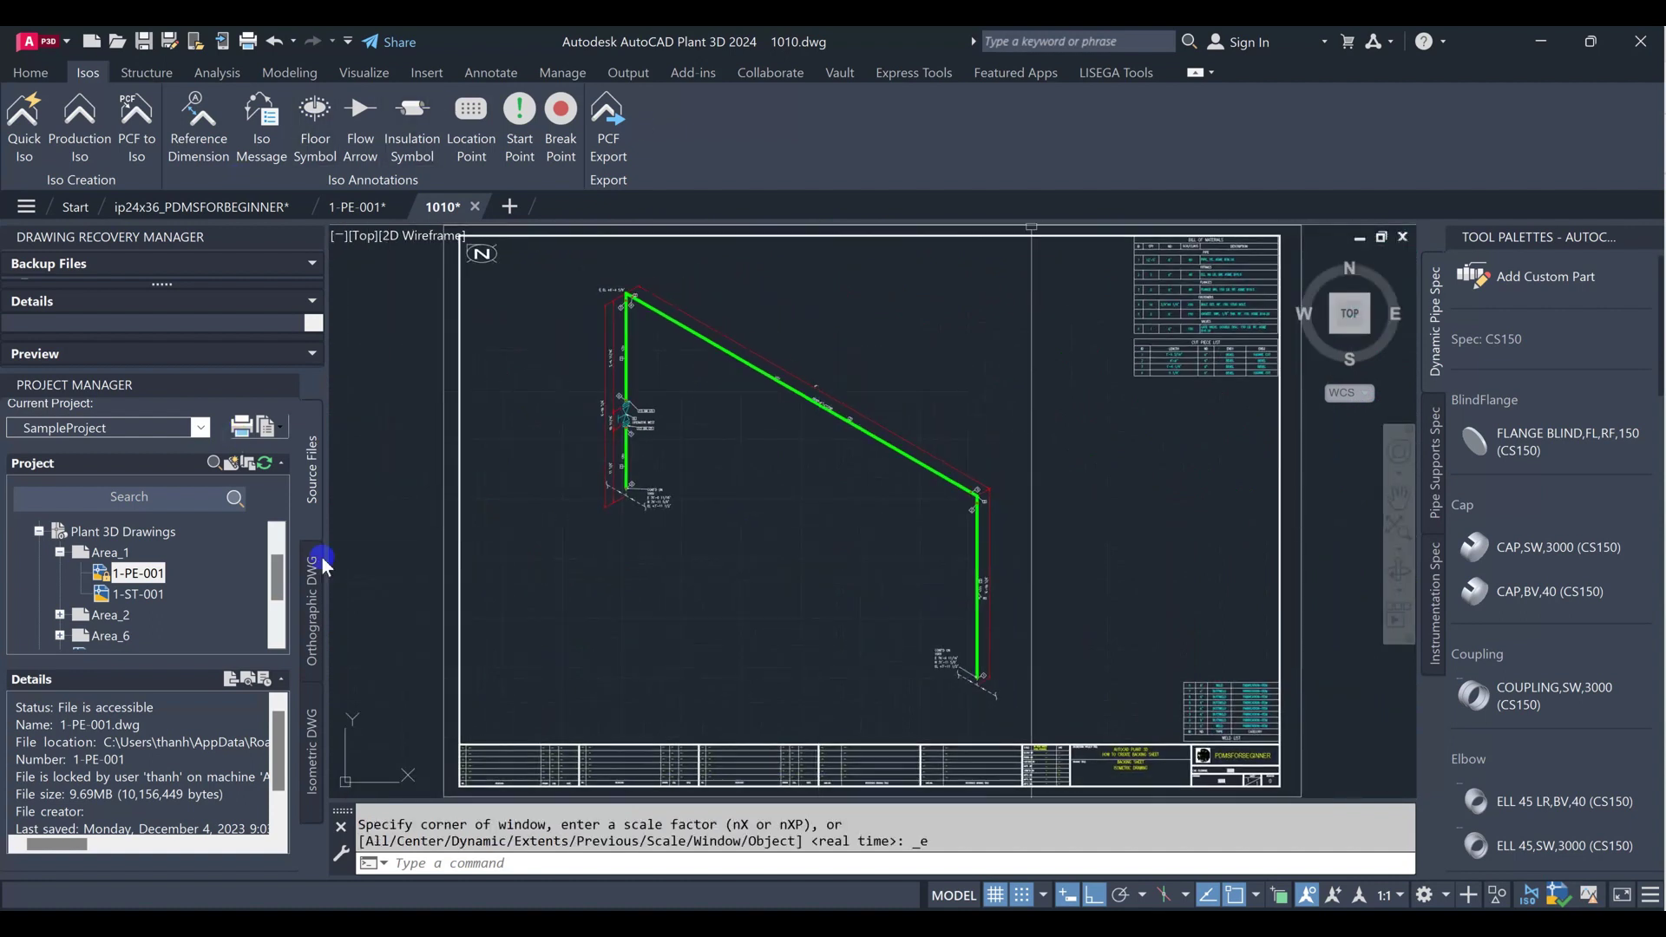